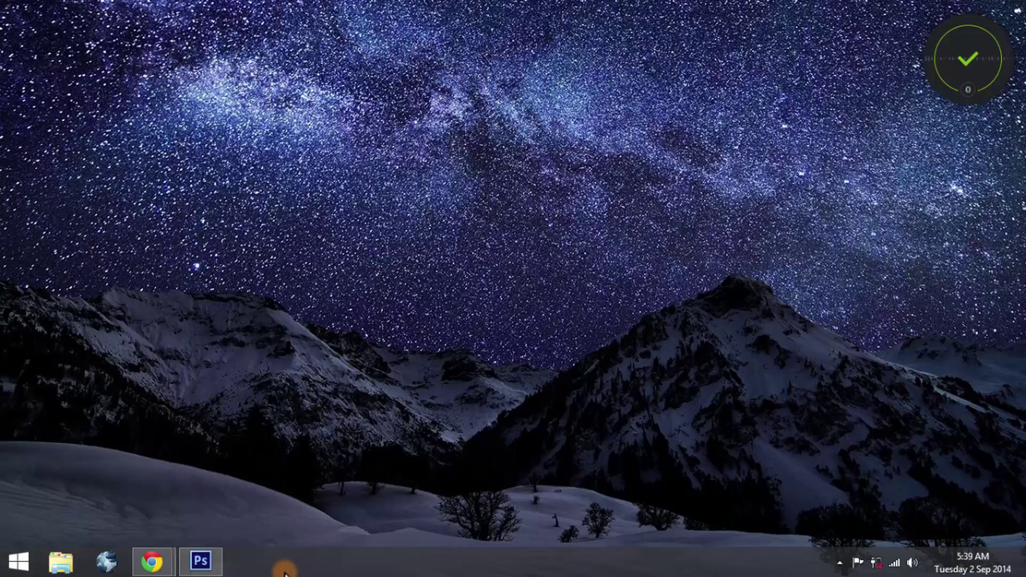
# - Restore the Photoshop window showing the finished LETSGETTOIT glitch image
pyautogui.click(219, 565)
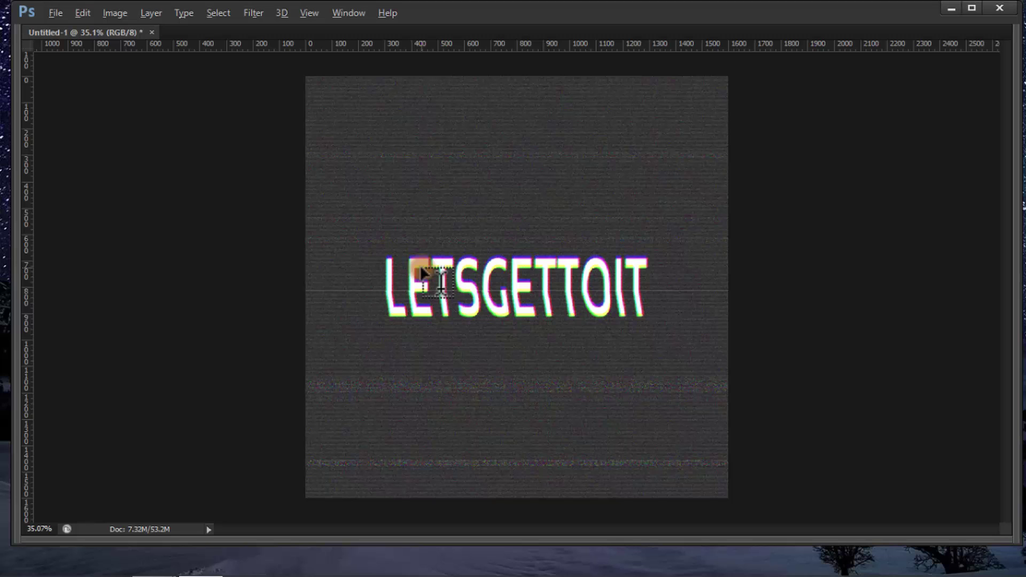
# - Zoom in and pan to inspect the RGB-split fringes and scan lines on the LETSGETTOIT text
pyautogui.scroll(5, 492, 298)
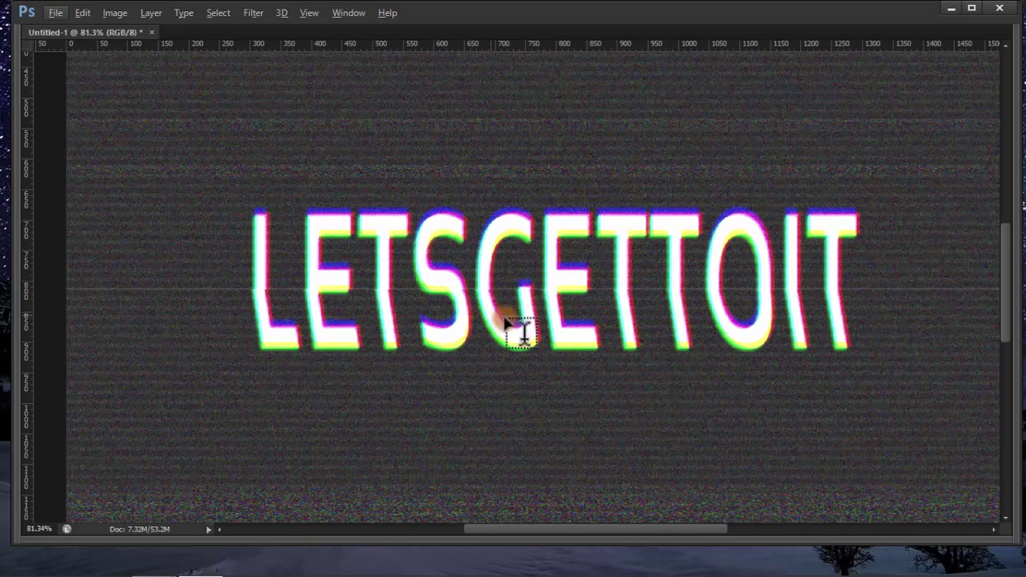
pyautogui.moveTo(507, 318); pyautogui.dragTo(482, 312)
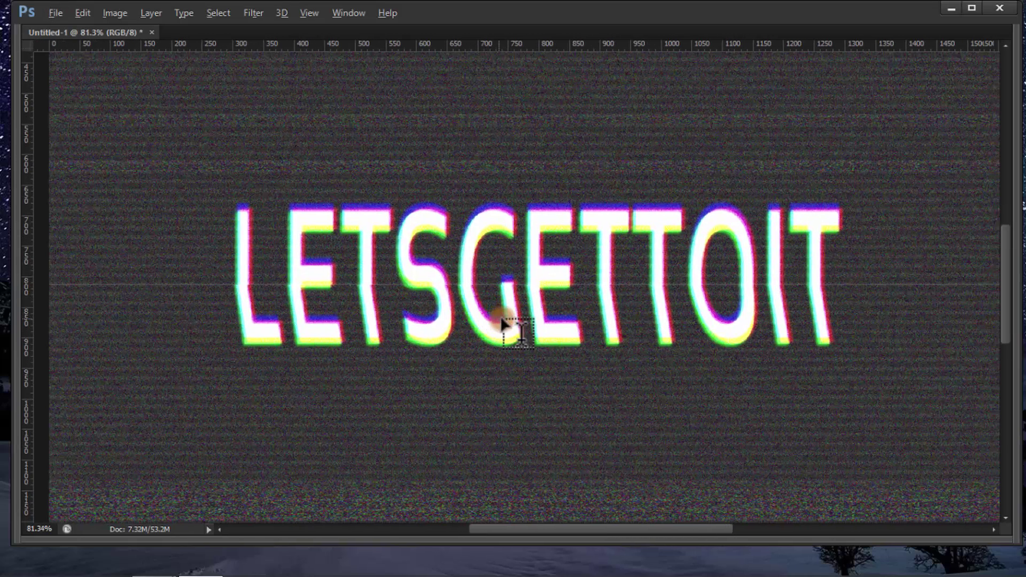
pyautogui.click(285, 274)
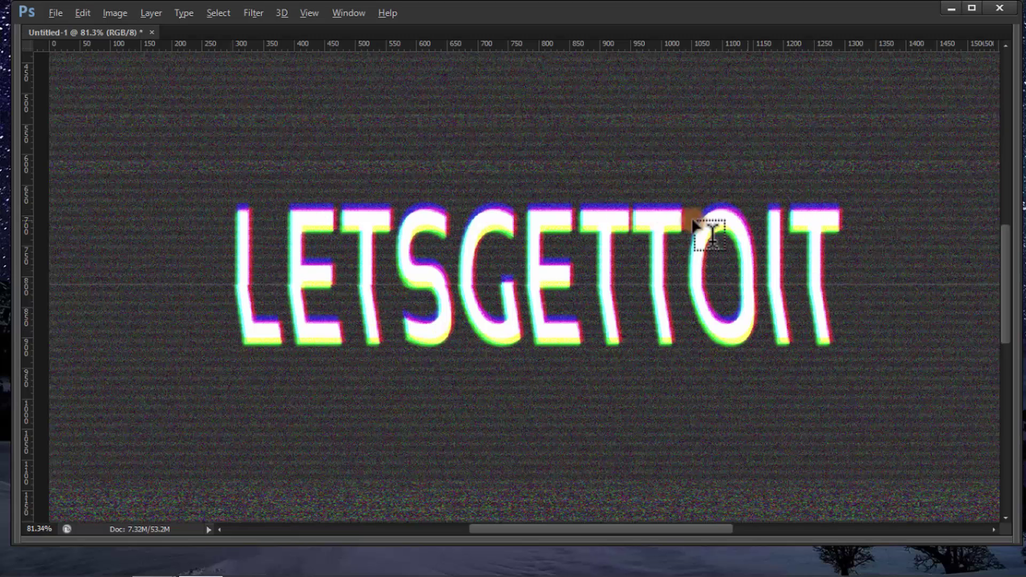
pyautogui.moveTo(259, 557)
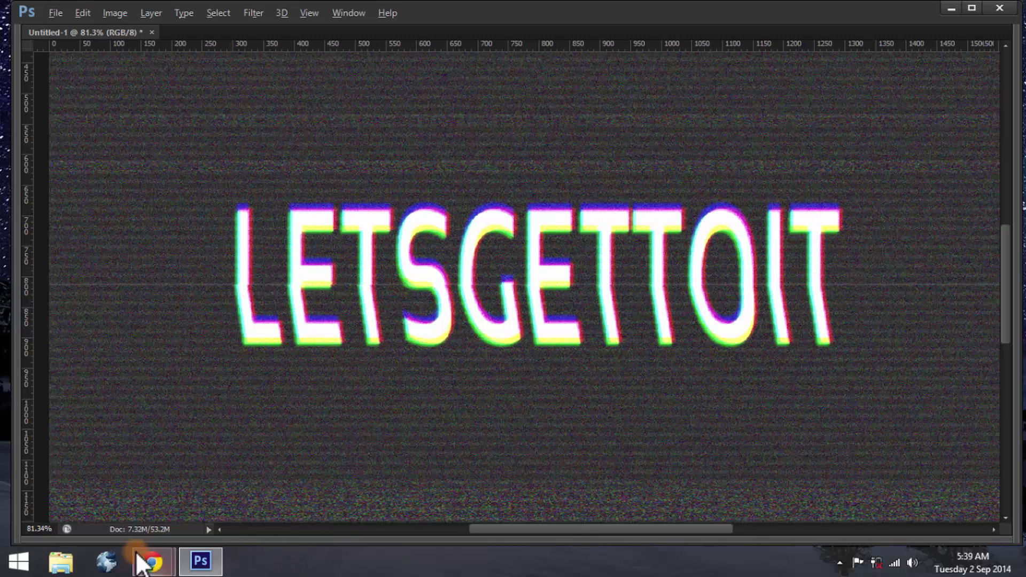
pyautogui.moveTo(142, 562)
pyautogui.click(243, 485)
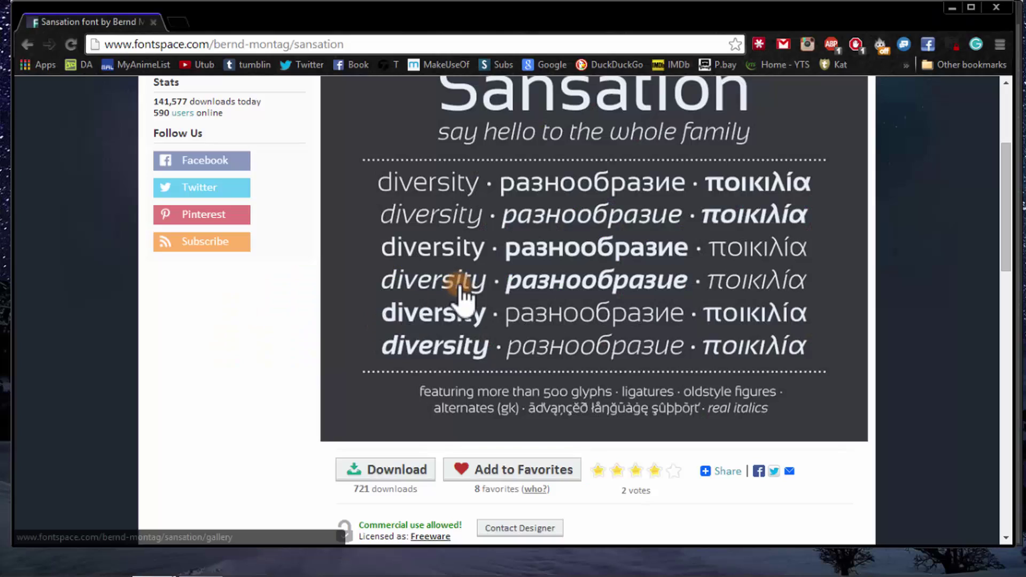
pyautogui.scroll(4, 465, 299)
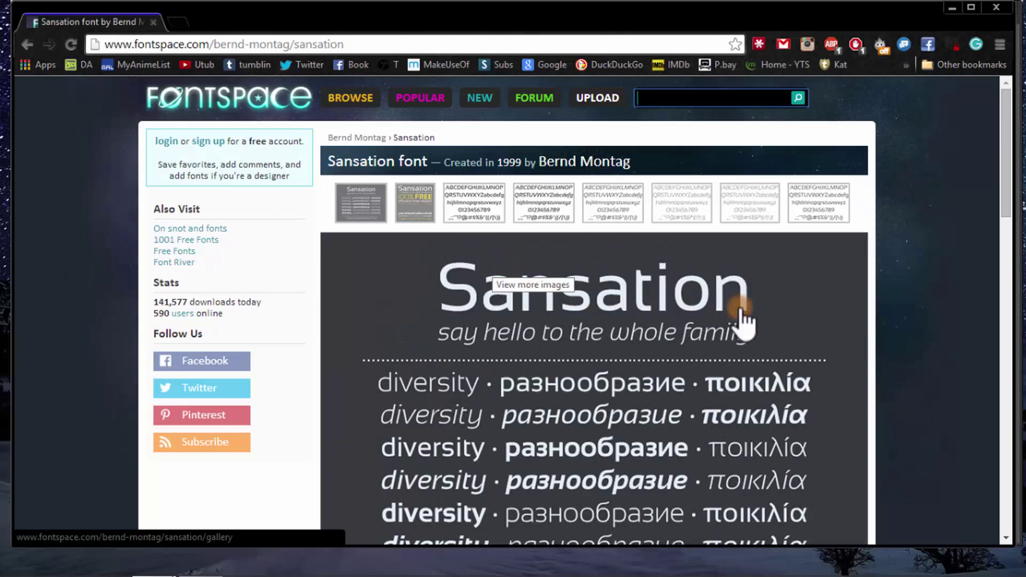
pyautogui.scroll(-5, 757, 294)
pyautogui.scroll(2, 754, 289)
pyautogui.scroll(3, 755, 288)
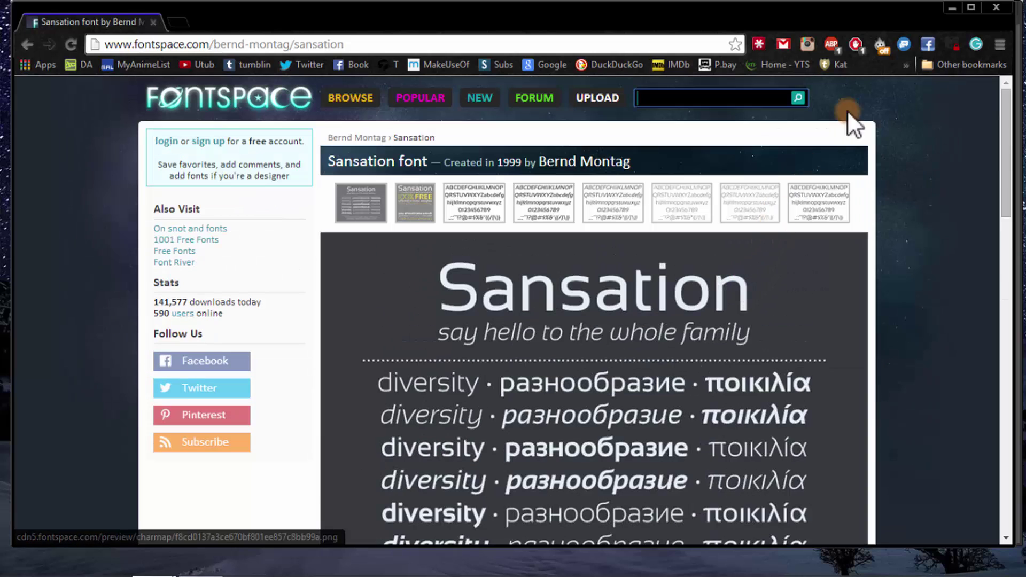
pyautogui.click(951, 7)
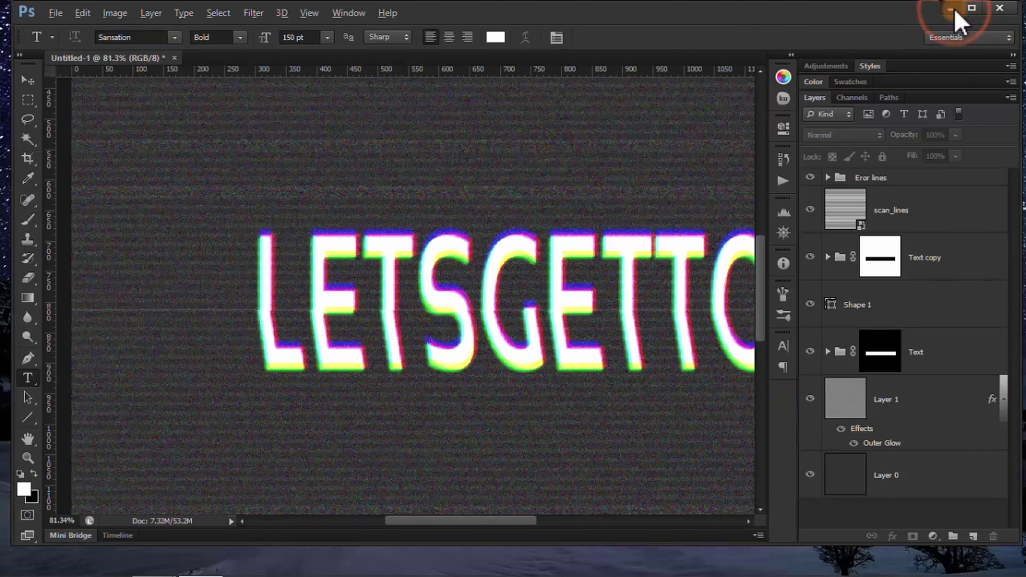
# - Minimize Photoshop to the desktop and bring its window back
pyautogui.click(953, 8)
pyautogui.click(788, 168)
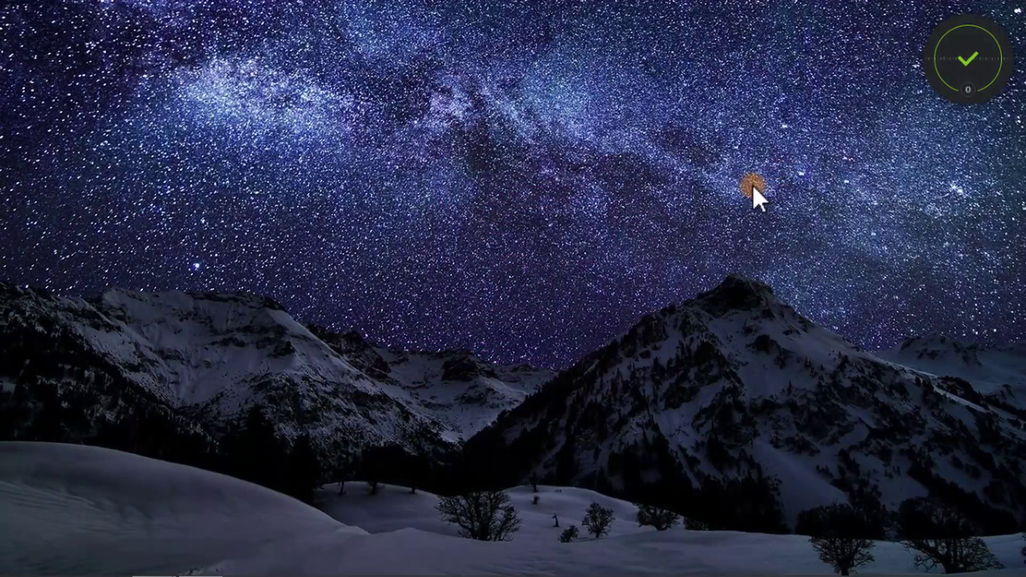
pyautogui.click(201, 559)
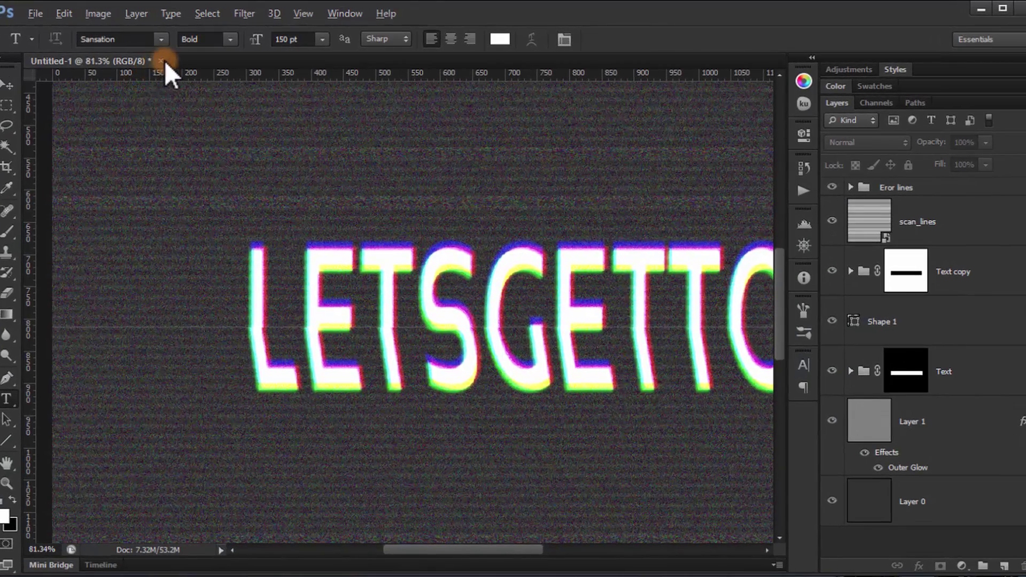
# - Create a new 1600 × 1600 px document and dock it as a tab beside Untitled-1
pyautogui.click(34, 11)
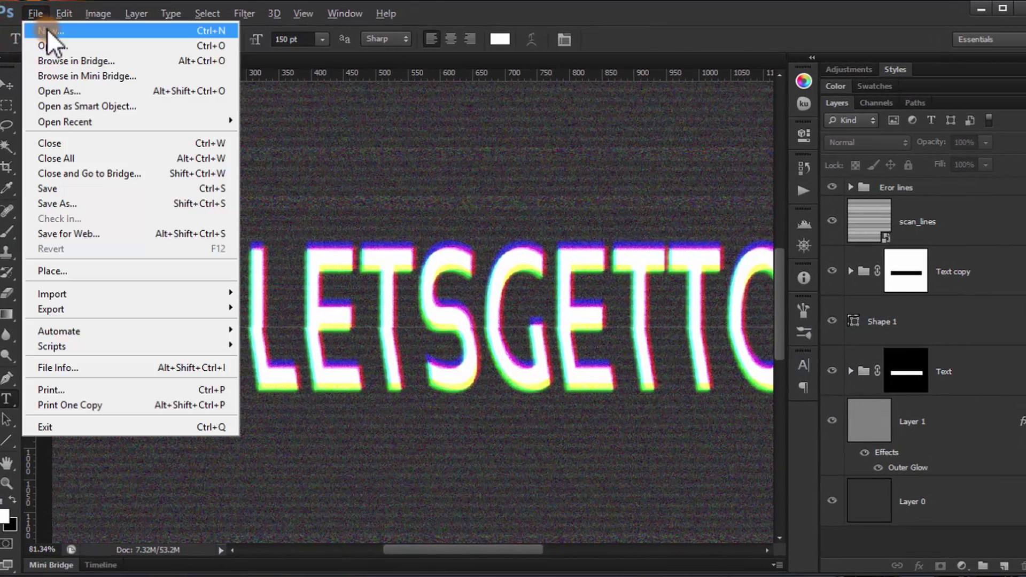
pyautogui.click(47, 31)
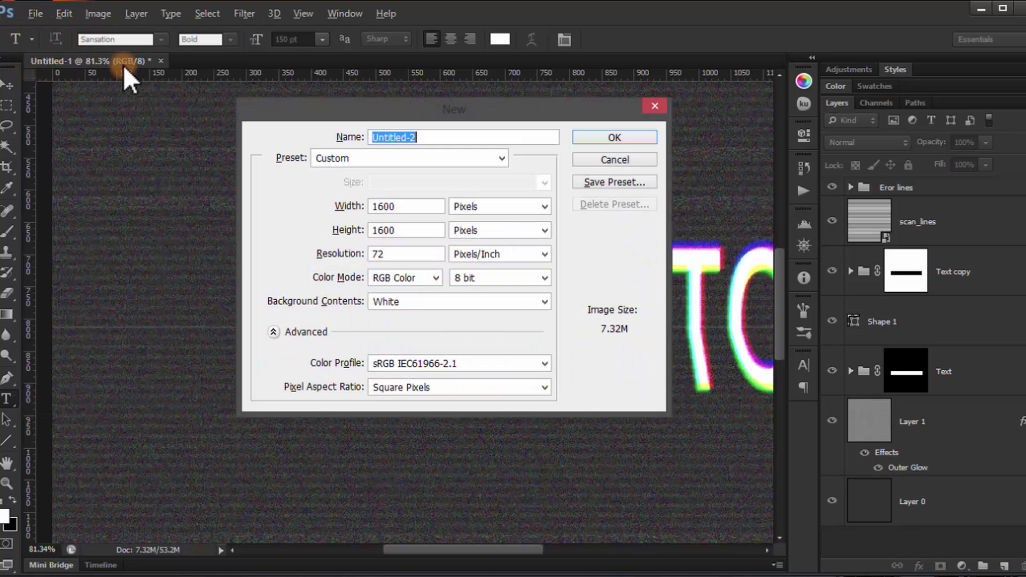
pyautogui.doubleClick(382, 207)
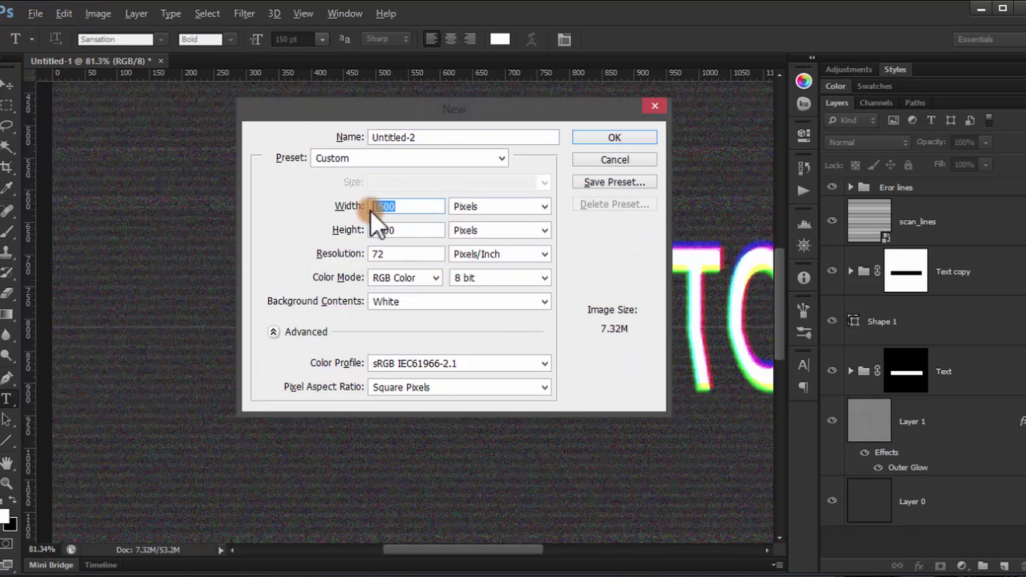
pyautogui.moveTo(376, 212); pyautogui.dragTo(402, 209)
pyautogui.click(614, 137)
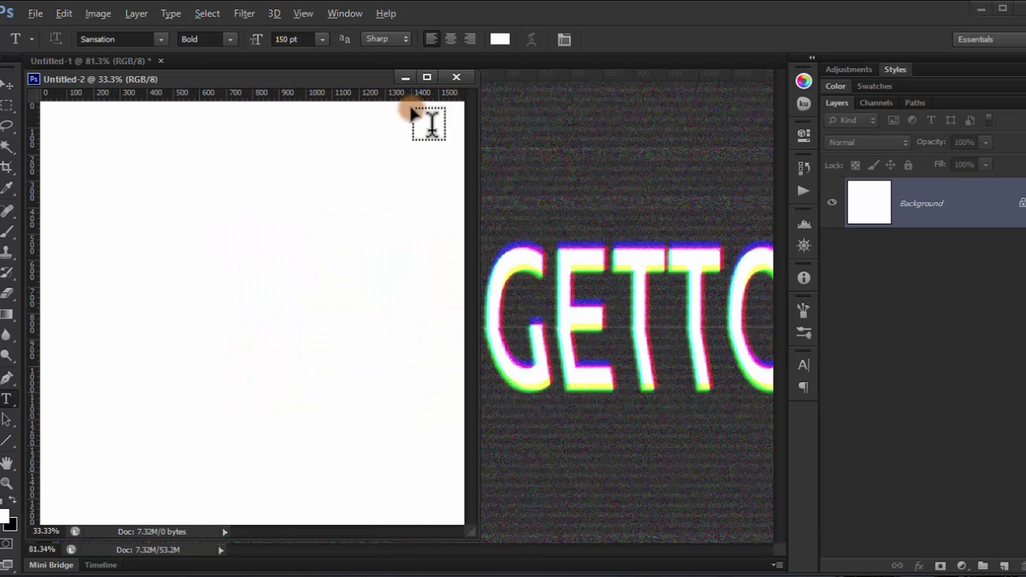
pyautogui.moveTo(265, 85); pyautogui.dragTo(371, 63)
pyautogui.moveTo(405, 258)
pyautogui.mouseDown()
pyautogui.moveTo(229, 293)
pyautogui.moveTo(39, 355)
pyautogui.moveTo(3, 512)
pyautogui.mouseUp()
# - Set the foreground colour to near-black #1a1818 and fill the canvas with it
pyautogui.click(4, 516)
pyautogui.click(620, 287)
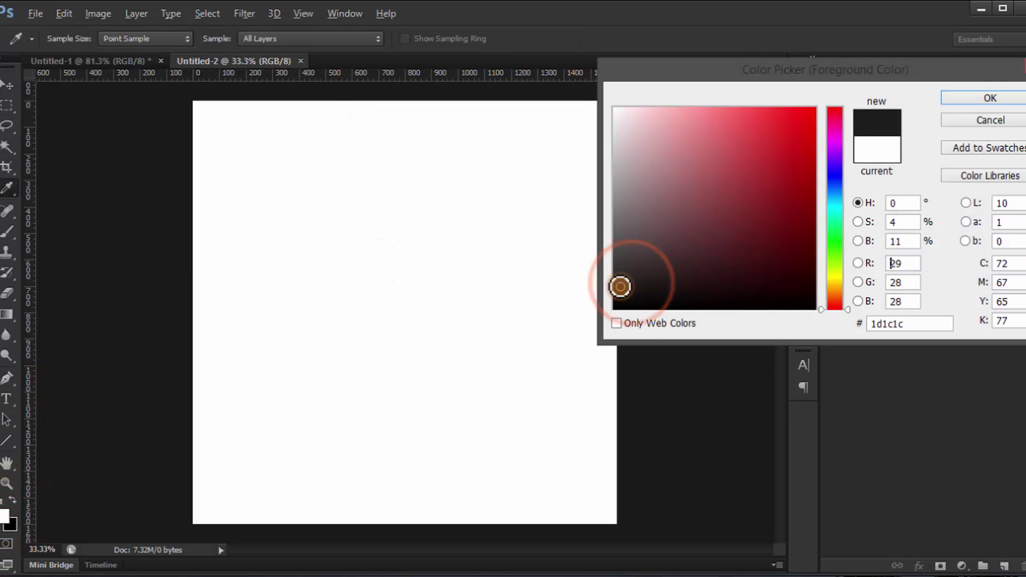
pyautogui.moveTo(620, 286); pyautogui.dragTo(629, 289)
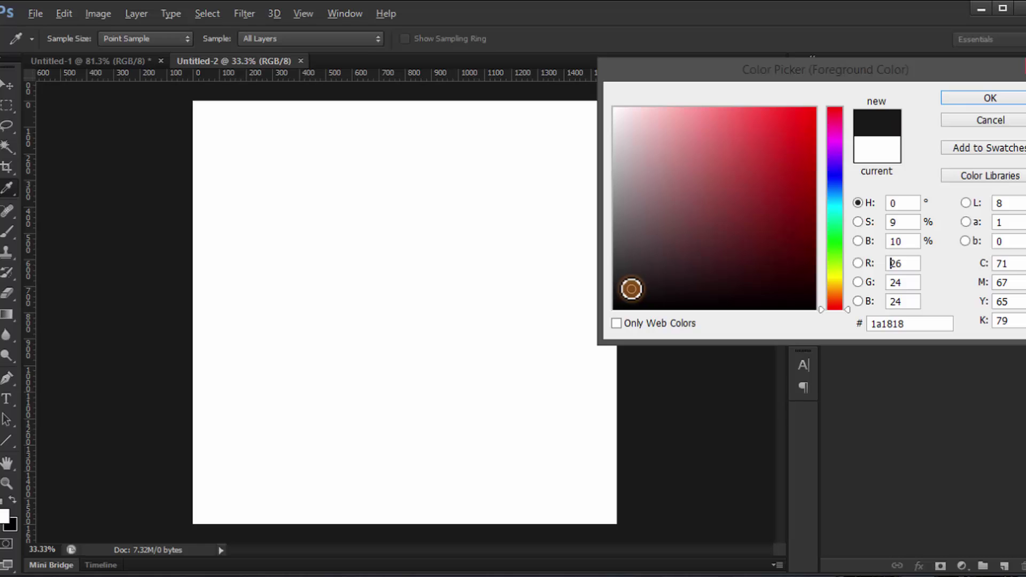
pyautogui.click(975, 99)
pyautogui.press('t')
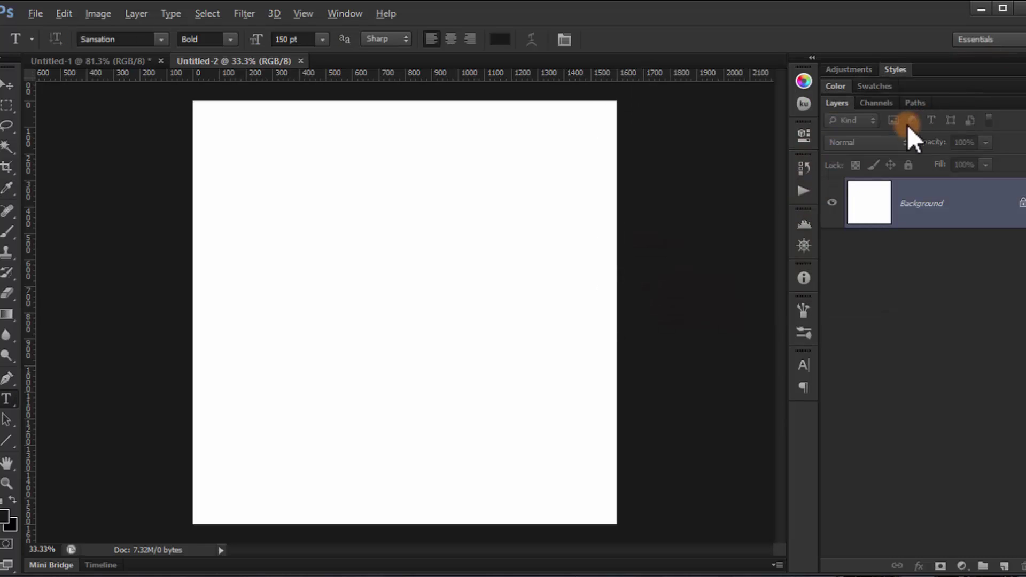
pyautogui.hotkey('alt', 'BackSpace')
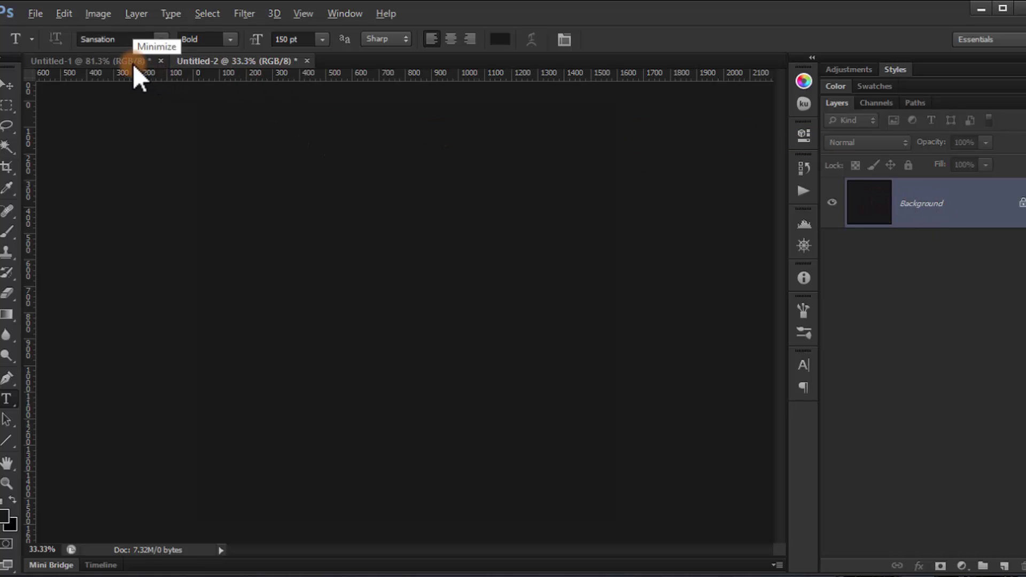
# - Add white LETSGETTOIT text in Sansation 150 pt on the dark canvas and commit it
pyautogui.click(306, 324)
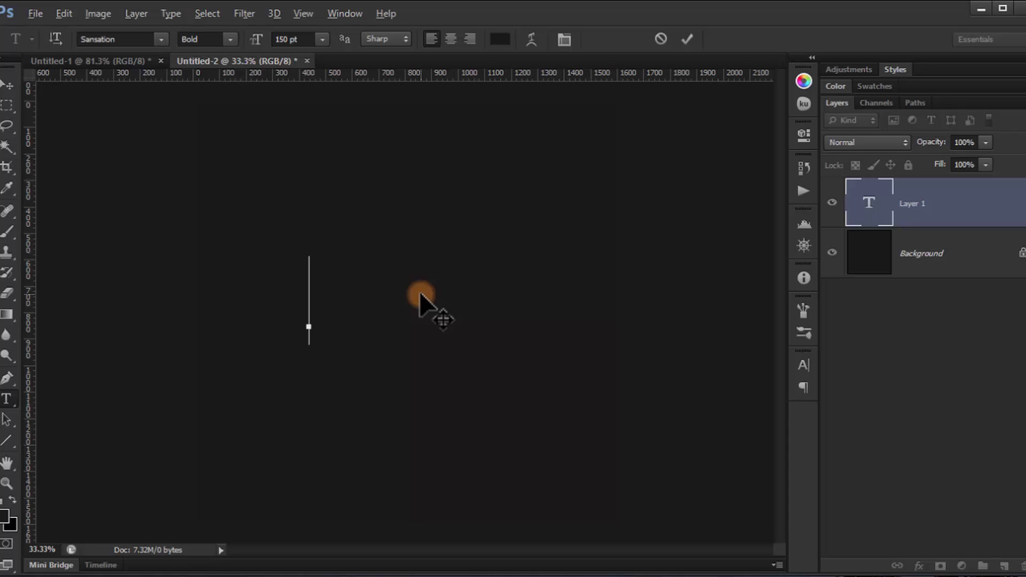
pyautogui.click(12, 500)
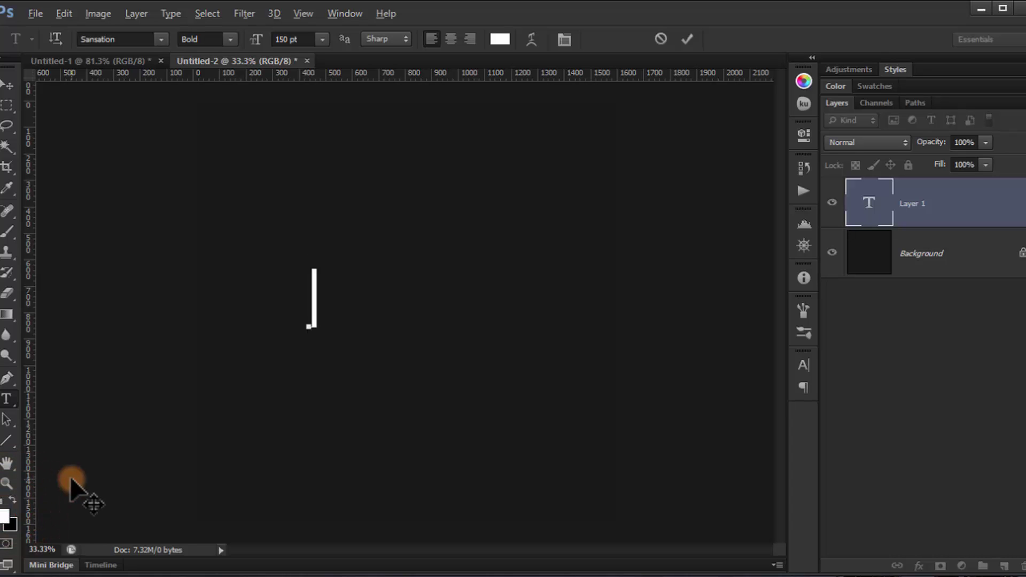
pyautogui.write('TS')
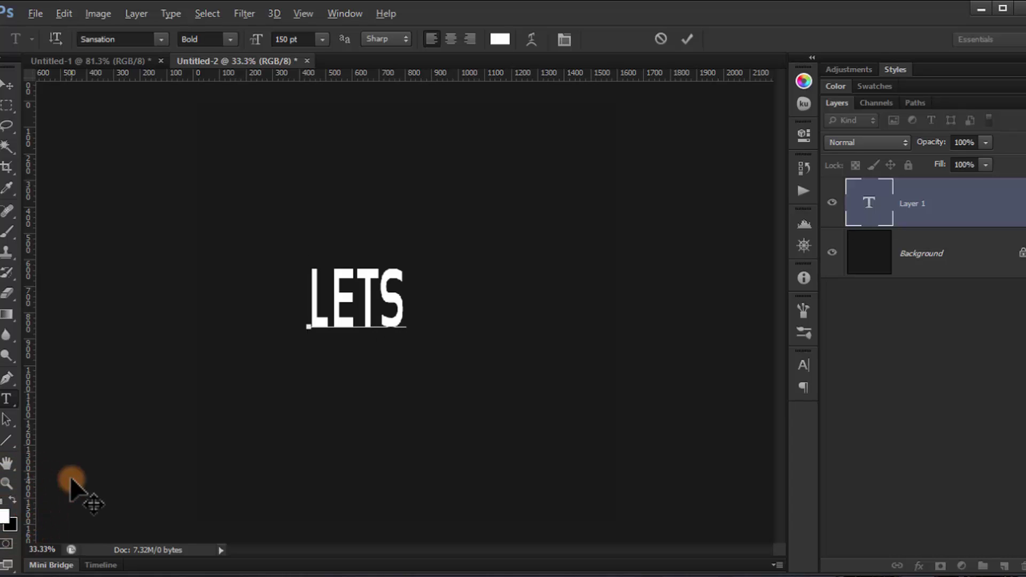
pyautogui.write('GET')
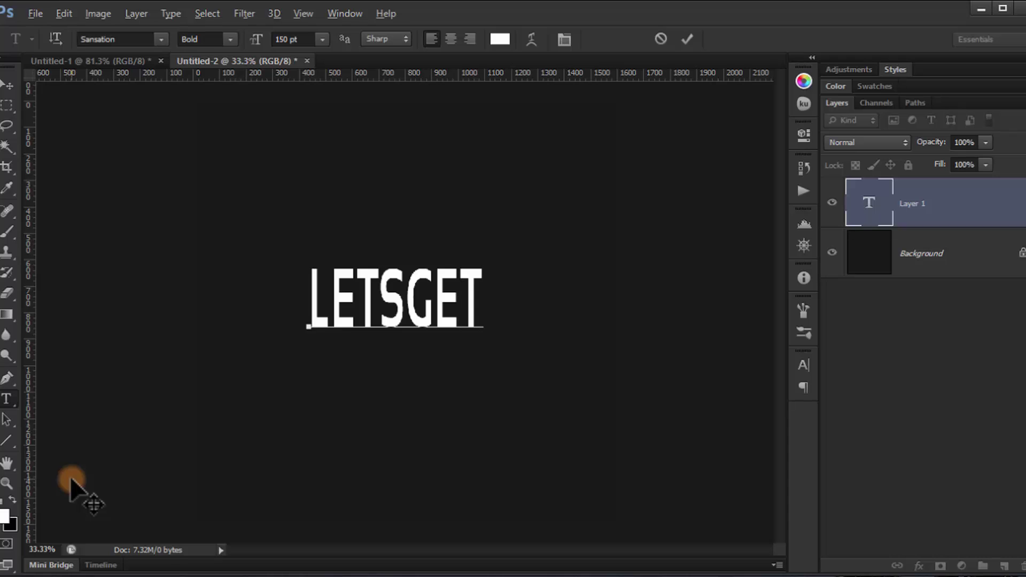
pyautogui.write('TOIT')
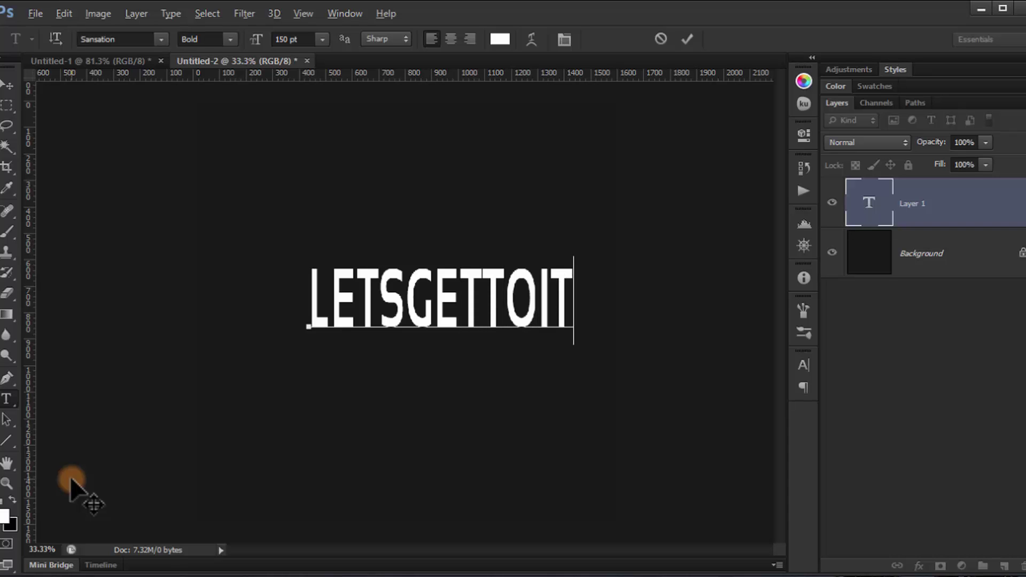
pyautogui.click(691, 40)
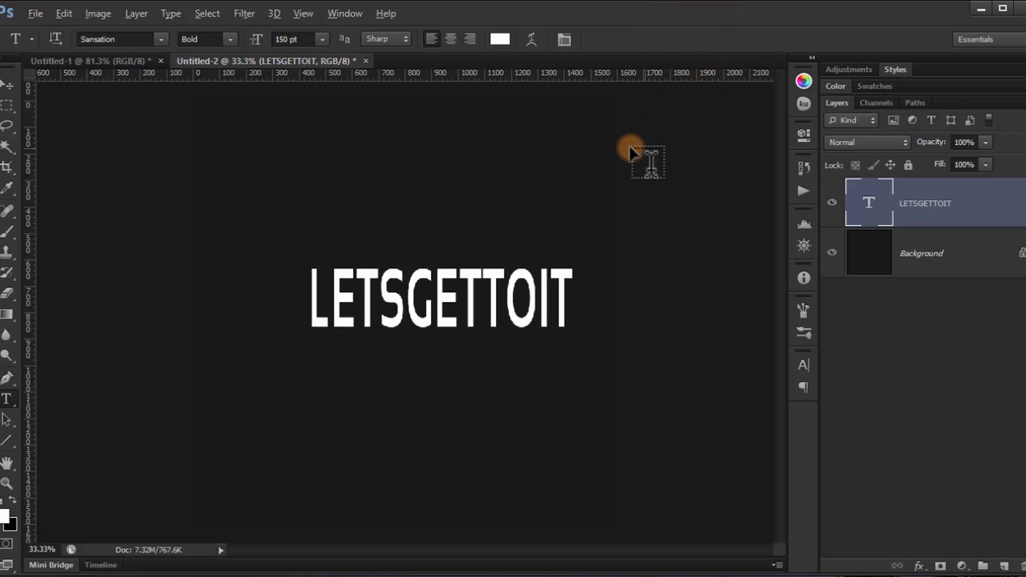
# - Centre the LETSGETTOIT text horizontally and vertically on the 1600 px canvas
pyautogui.hotkey('ctrl', 'a')
pyautogui.click(8, 86)
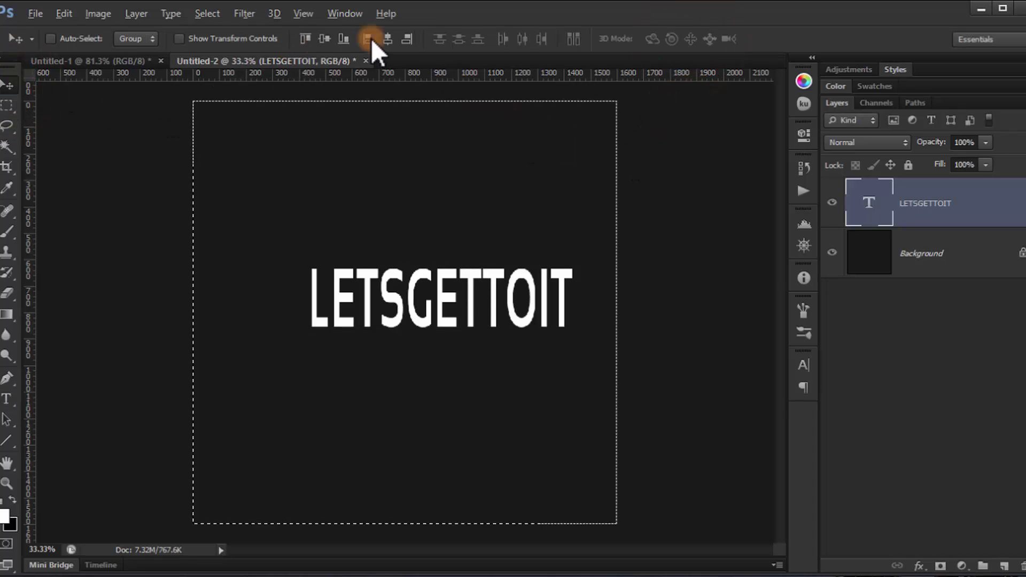
pyautogui.click(388, 37)
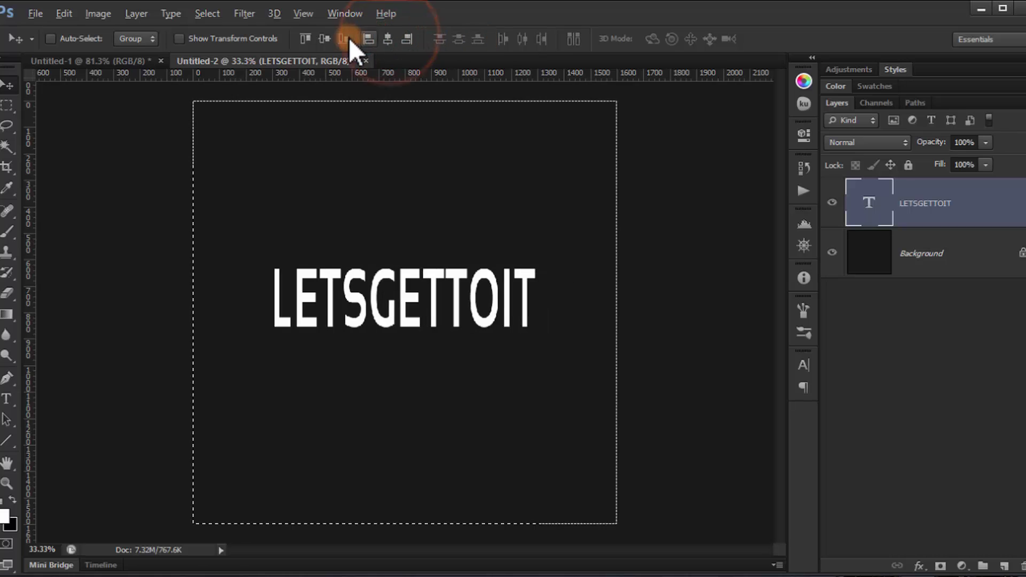
pyautogui.click(340, 38)
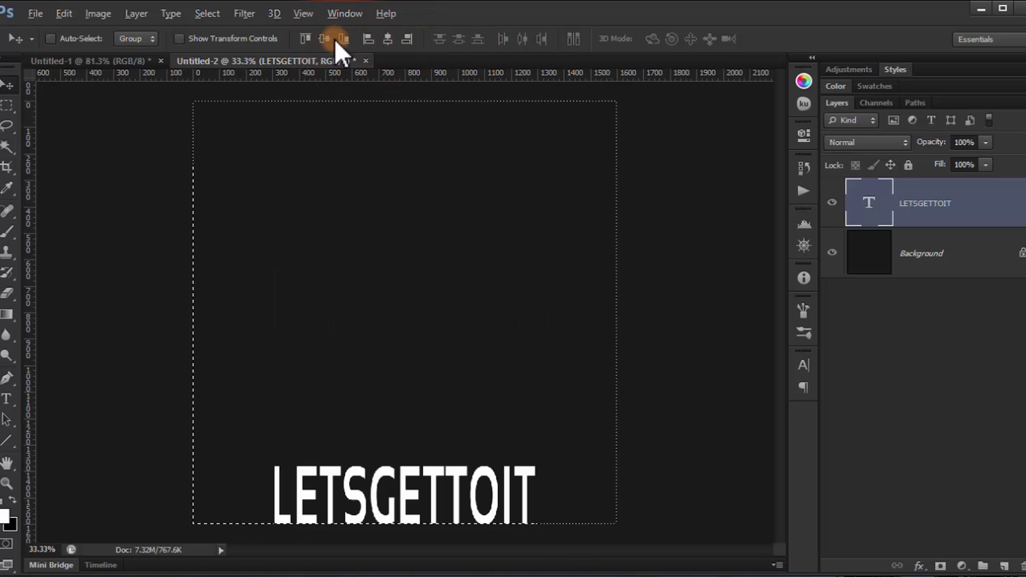
pyautogui.click(328, 38)
pyautogui.hotkey('ctrl', 'd')
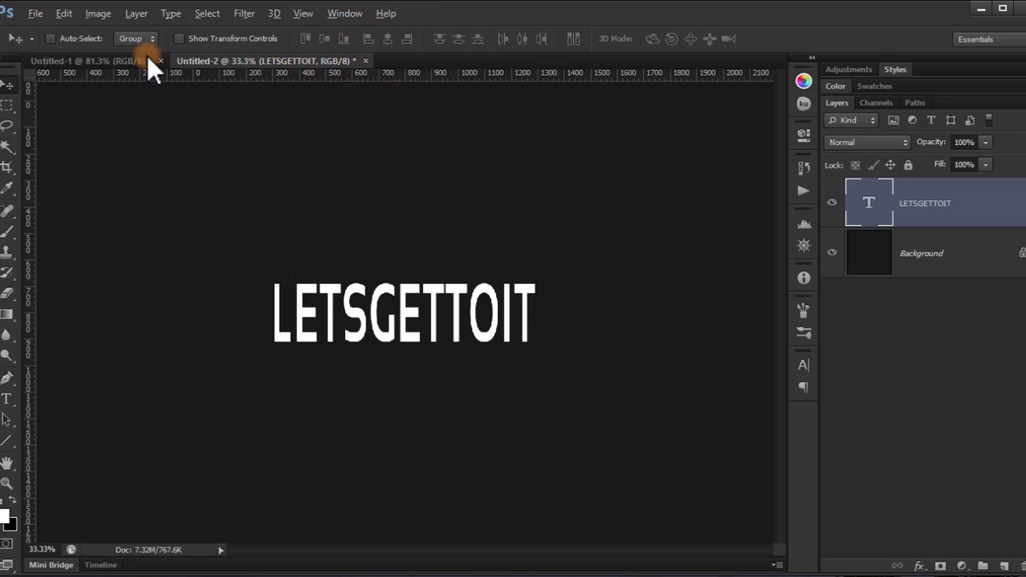
# - Change the LETSGETTOIT text's font style to Bold
pyautogui.doubleClick(876, 210)
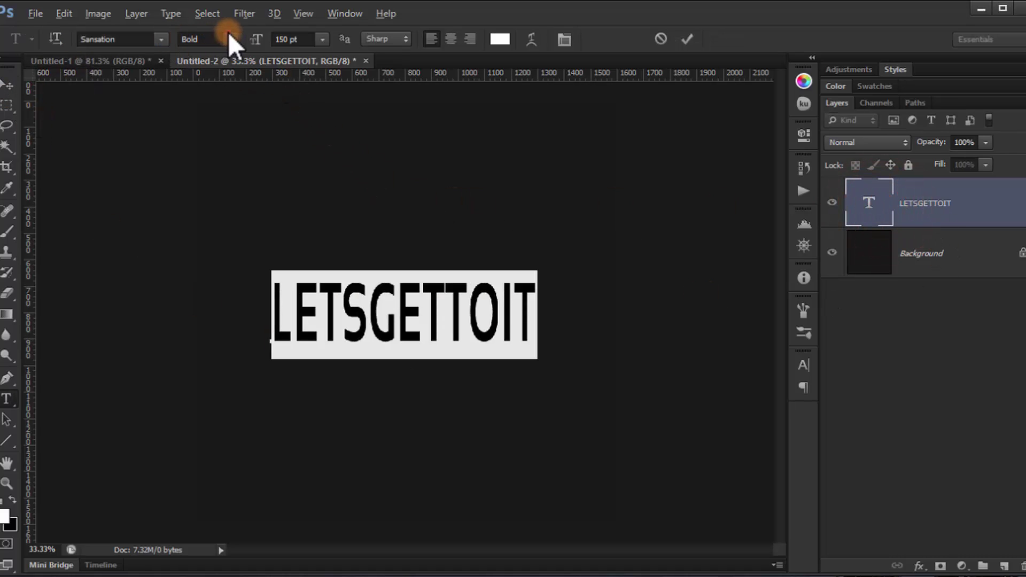
pyautogui.click(229, 33)
pyautogui.click(266, 92)
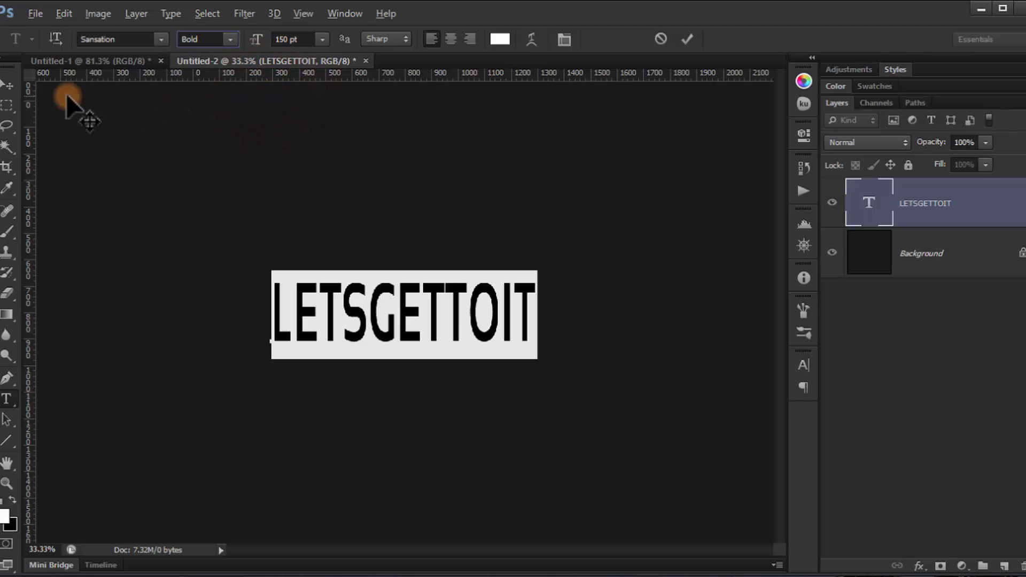
pyautogui.click(9, 86)
# - Rasterize the LETSGETTOIT text layer
pyautogui.click(974, 222)
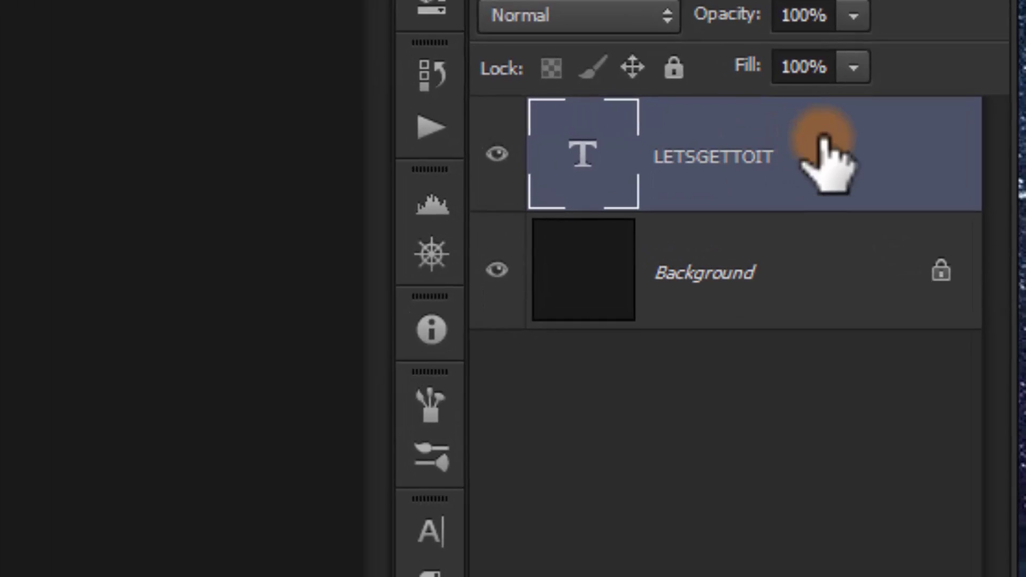
pyautogui.rightClick(825, 140)
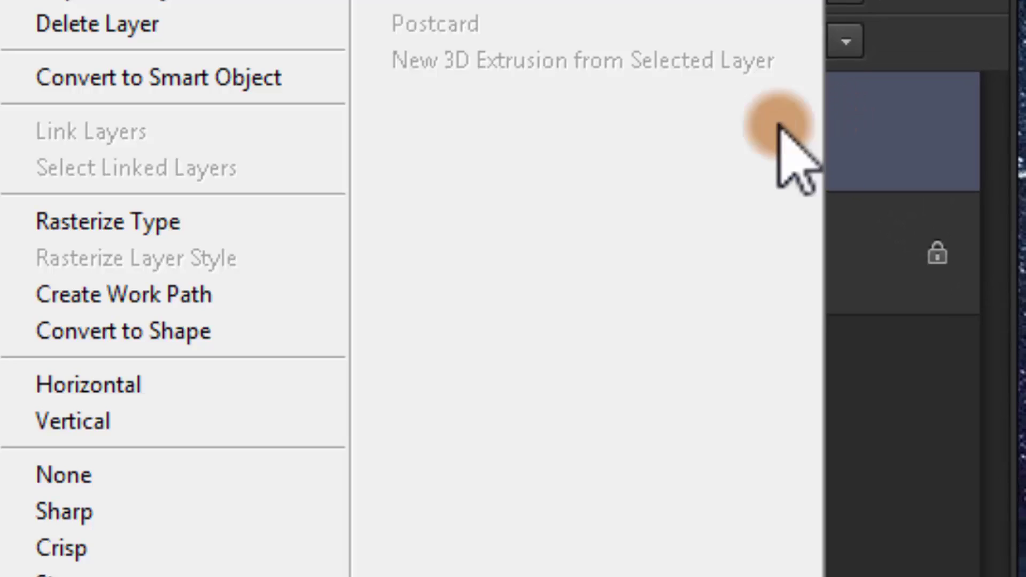
pyautogui.rightClick(960, 156)
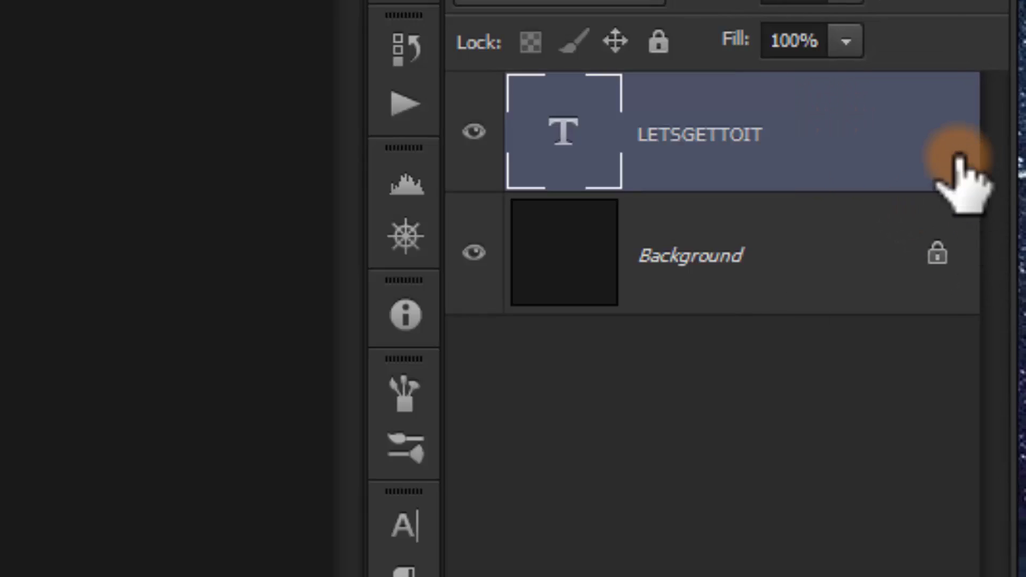
pyautogui.rightClick(956, 156)
pyautogui.click(214, 227)
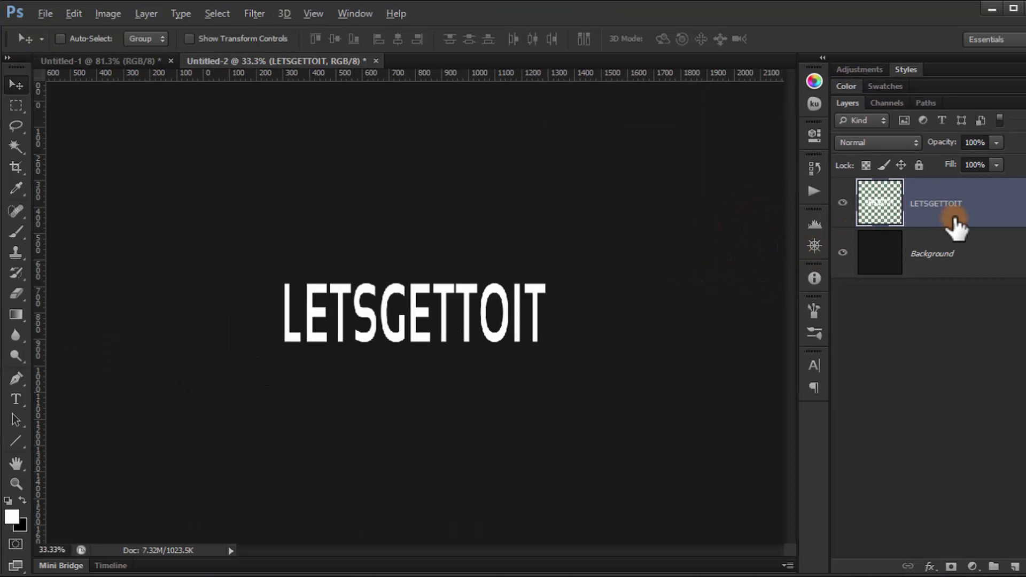
# - Make three copies of the layer, hide them, and reselect the original LETSGETTOIT layer
pyautogui.hotkey('ctrl', 'j')
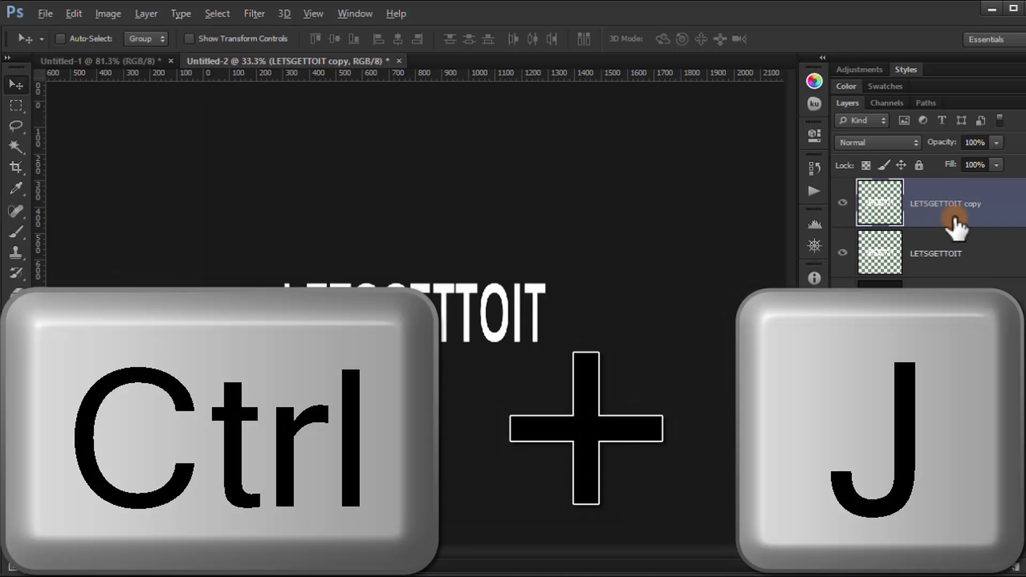
pyautogui.hotkey('ctrl', 'j')
pyautogui.hotkey('ctrl', 'j')
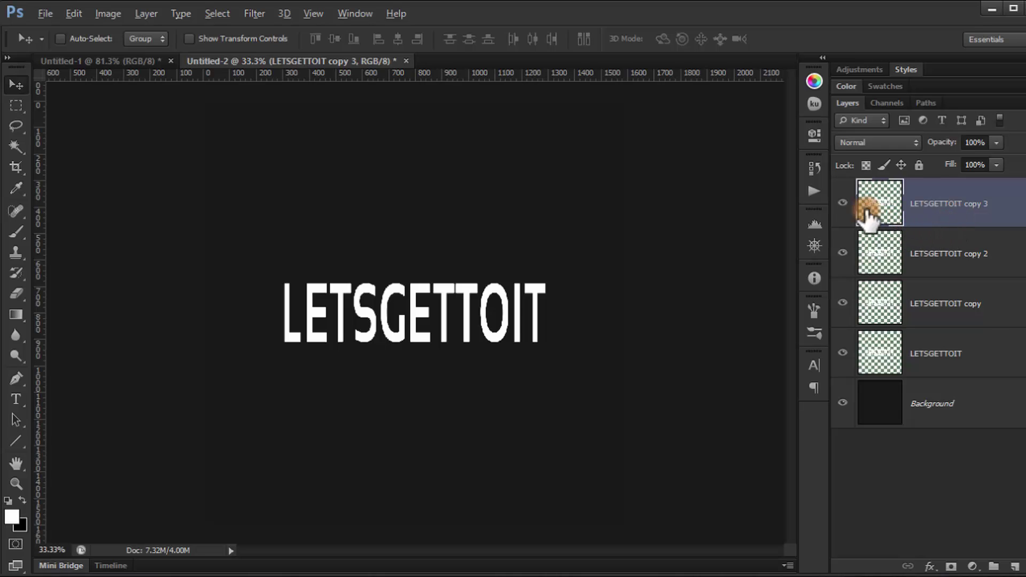
pyautogui.moveTo(845, 204); pyautogui.dragTo(861, 276)
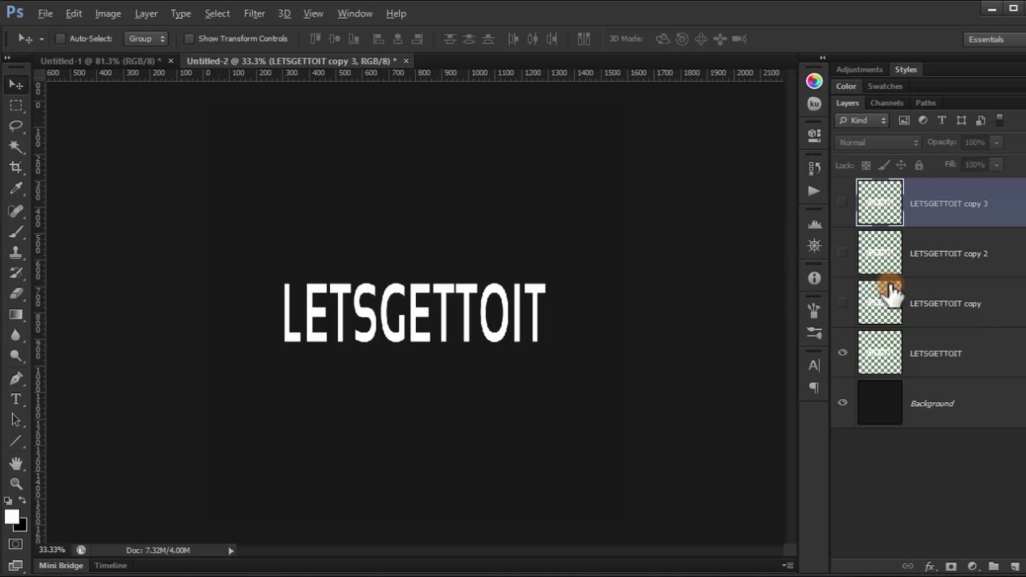
pyautogui.click(921, 354)
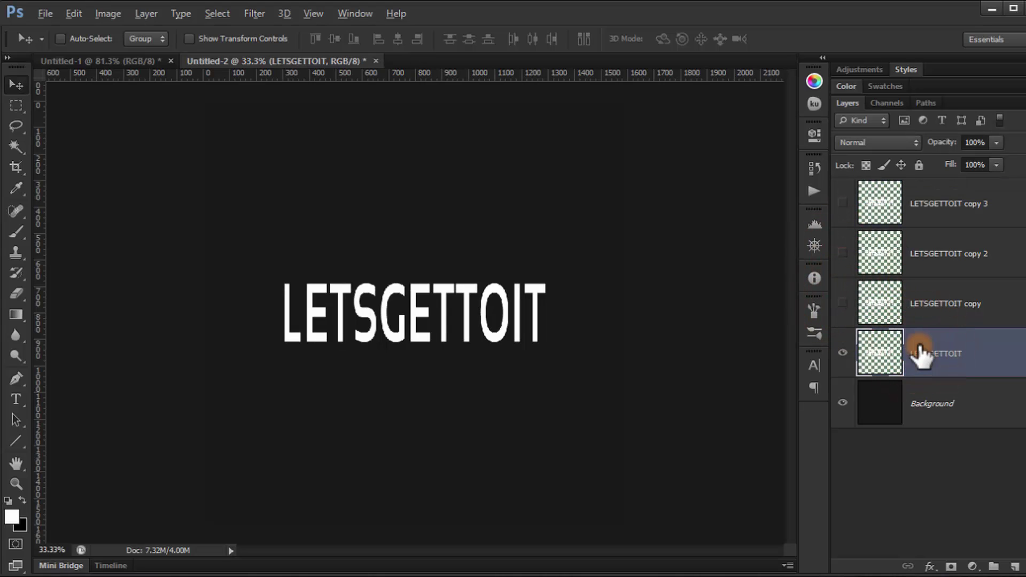
# - Apply Levels with Red and Green output whites at 0, turning the original text blue
pyautogui.hotkey('ctrl', 'l')
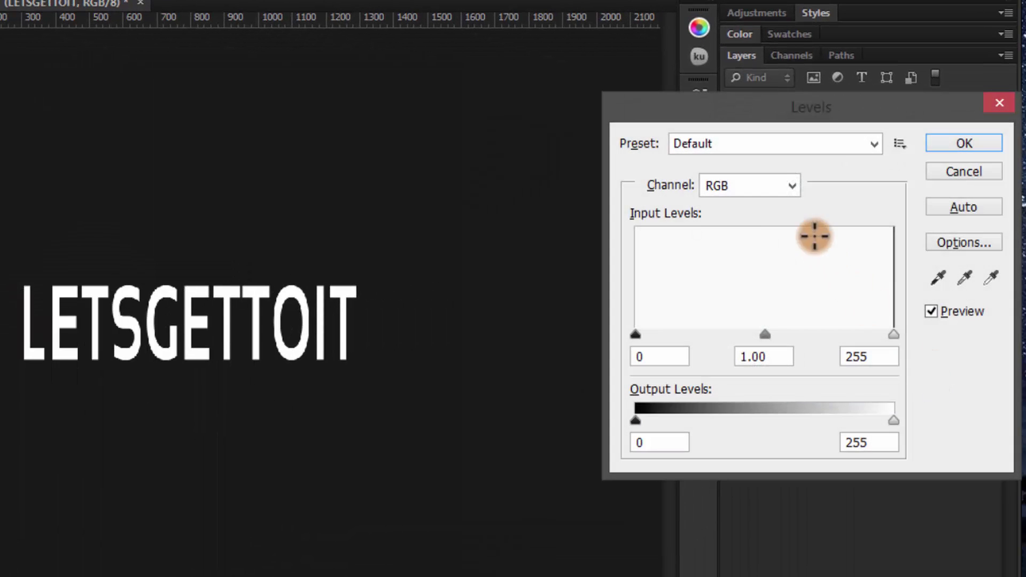
pyautogui.click(772, 188)
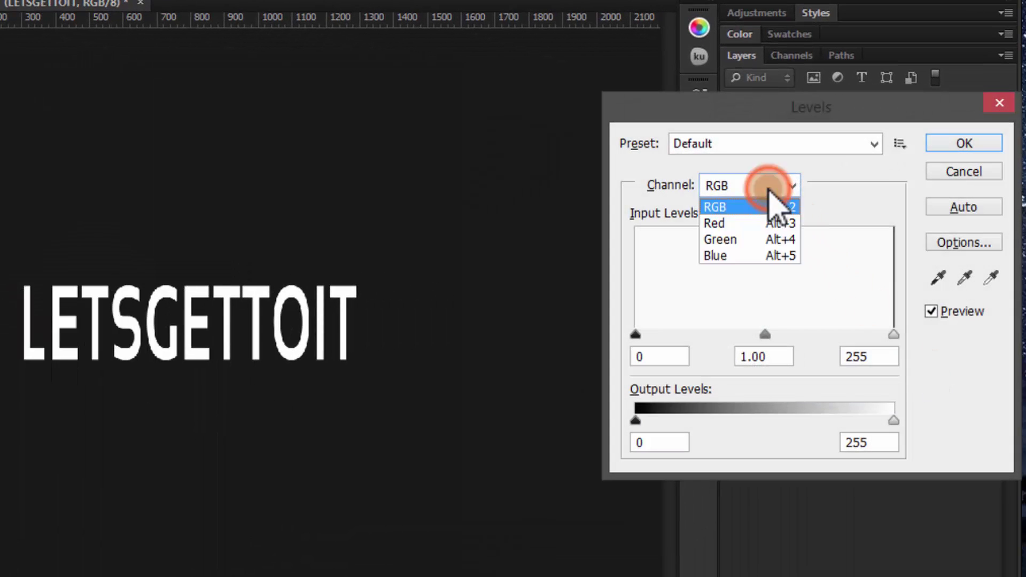
pyautogui.click(778, 221)
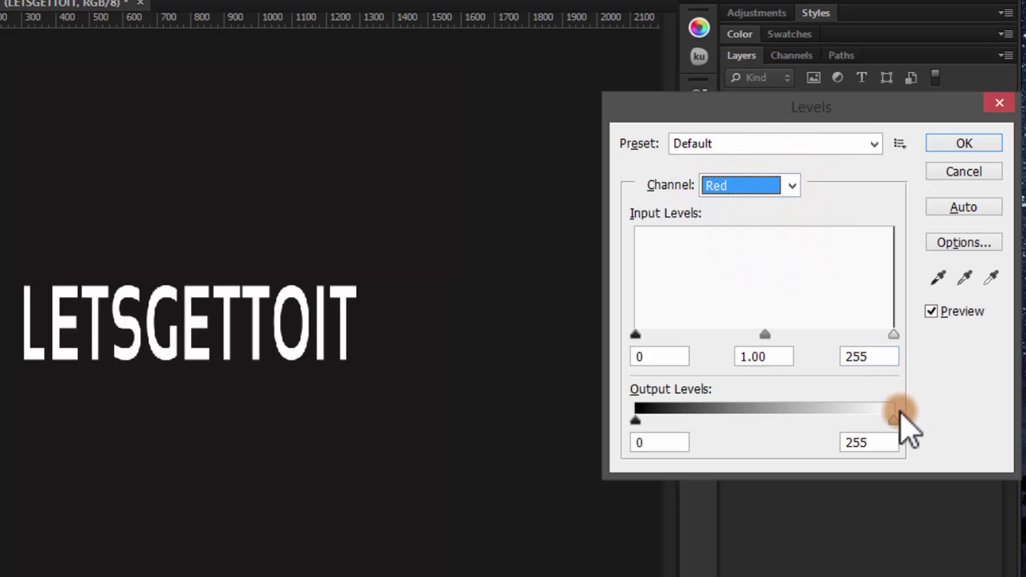
pyautogui.moveTo(896, 430); pyautogui.dragTo(617, 427)
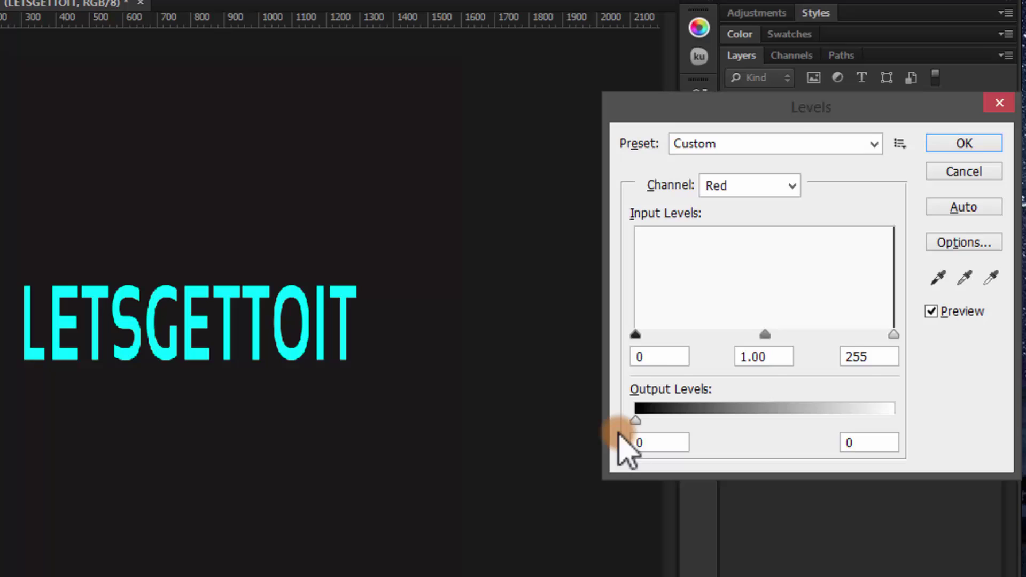
pyautogui.click(745, 187)
pyautogui.click(744, 238)
pyautogui.moveTo(895, 420); pyautogui.dragTo(620, 446)
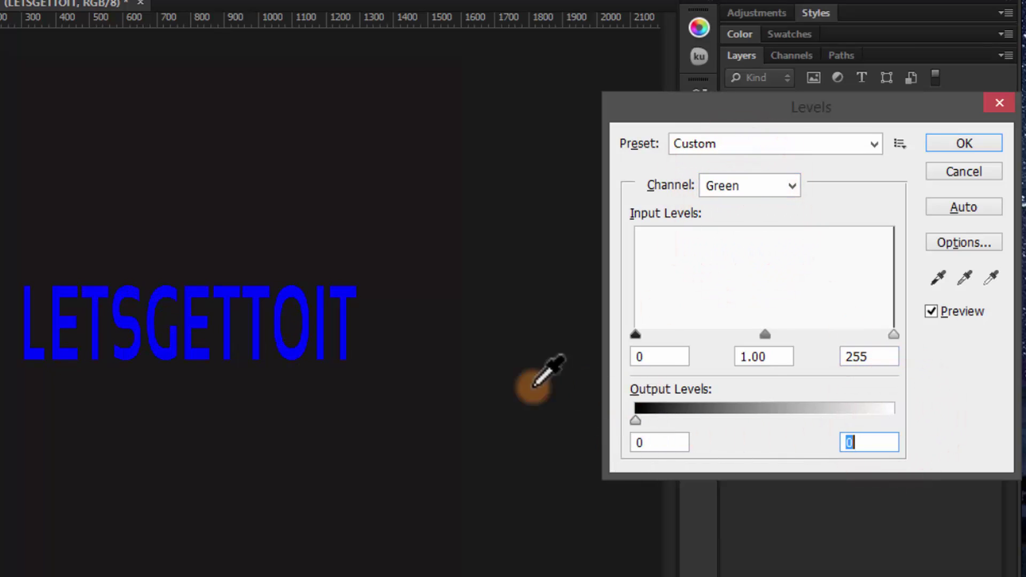
pyautogui.click(970, 146)
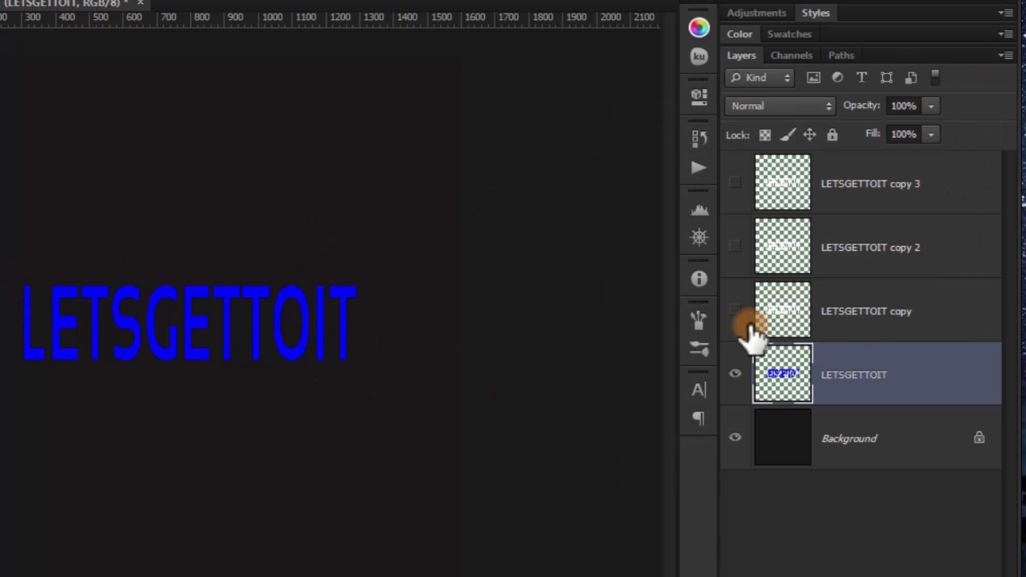
# - Show LETSGETTOIT copy and zero its Green and Blue output whites in Levels to make it red
pyautogui.click(735, 310)
pyautogui.click(799, 315)
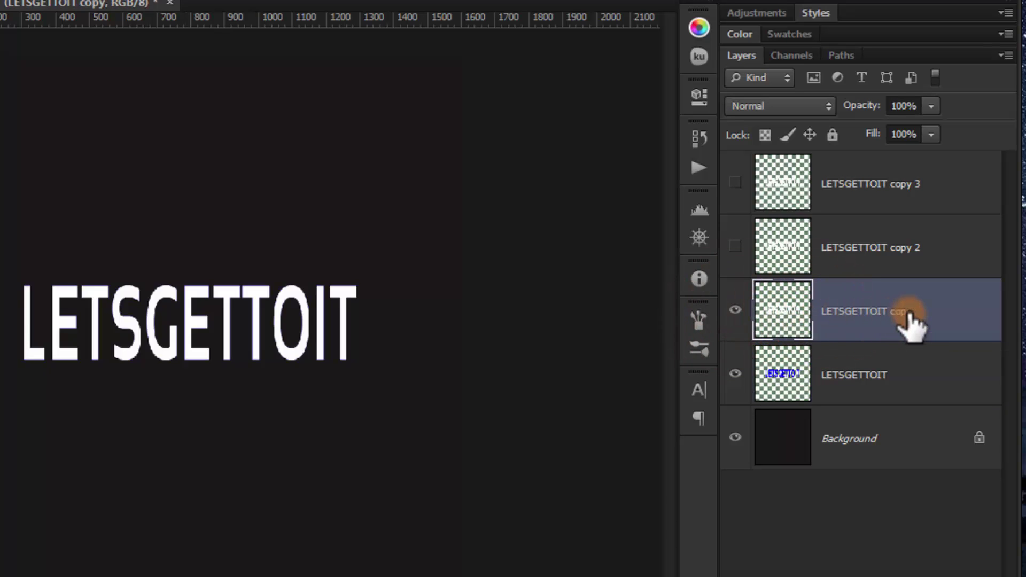
pyautogui.hotkey('ctrl', 'l')
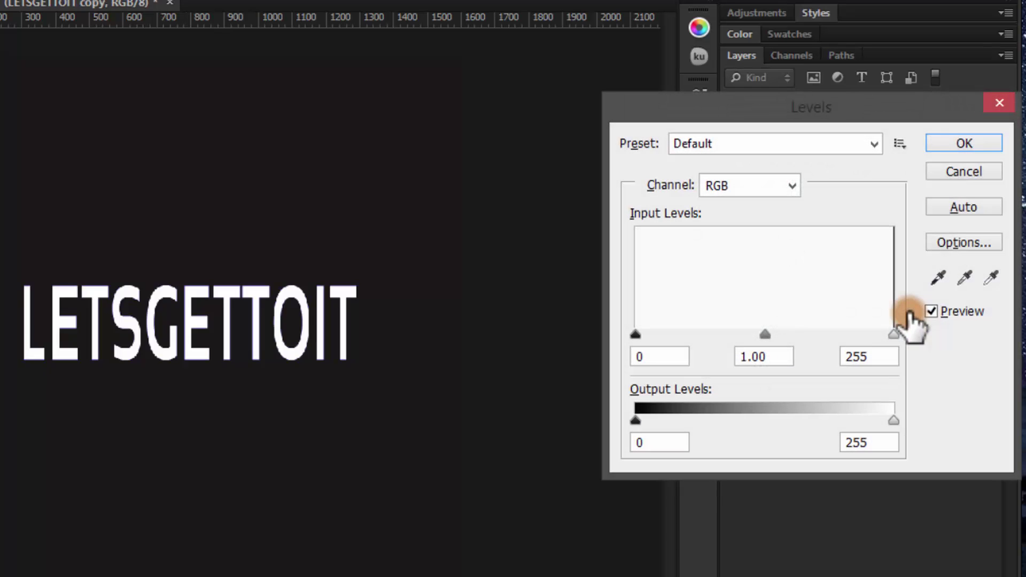
pyautogui.click(767, 187)
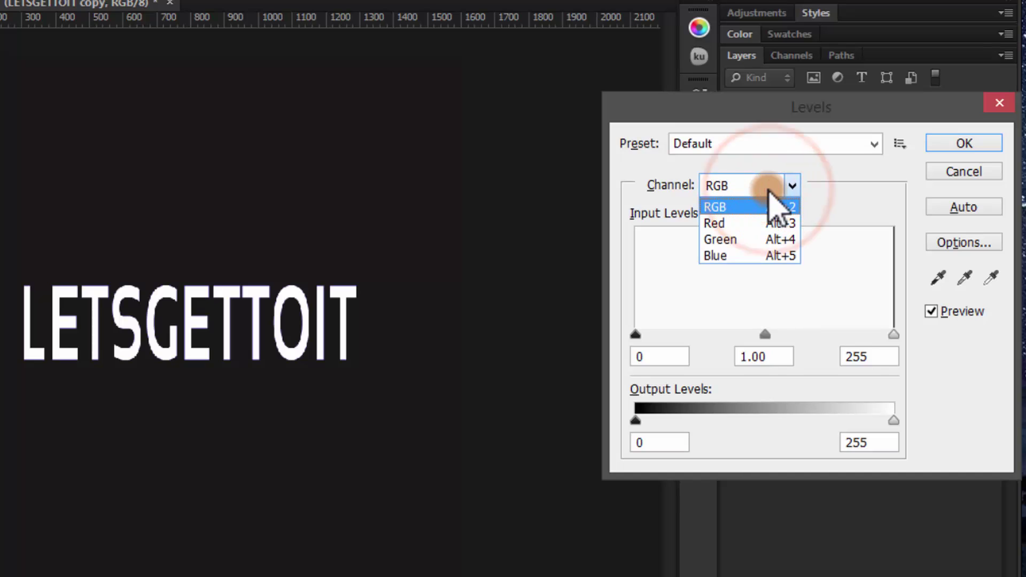
pyautogui.click(768, 239)
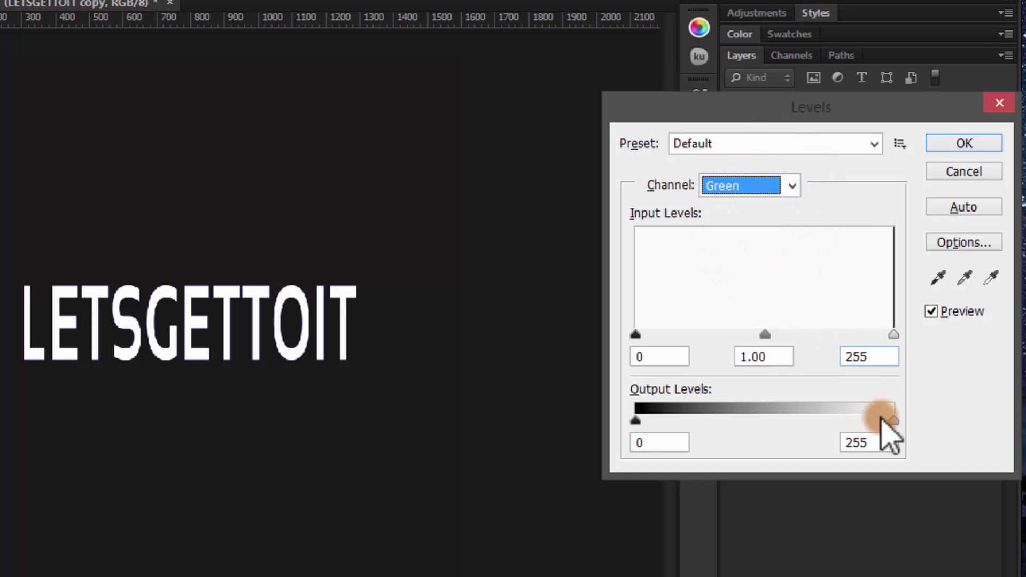
pyautogui.moveTo(887, 427); pyautogui.dragTo(569, 451)
pyautogui.click(721, 187)
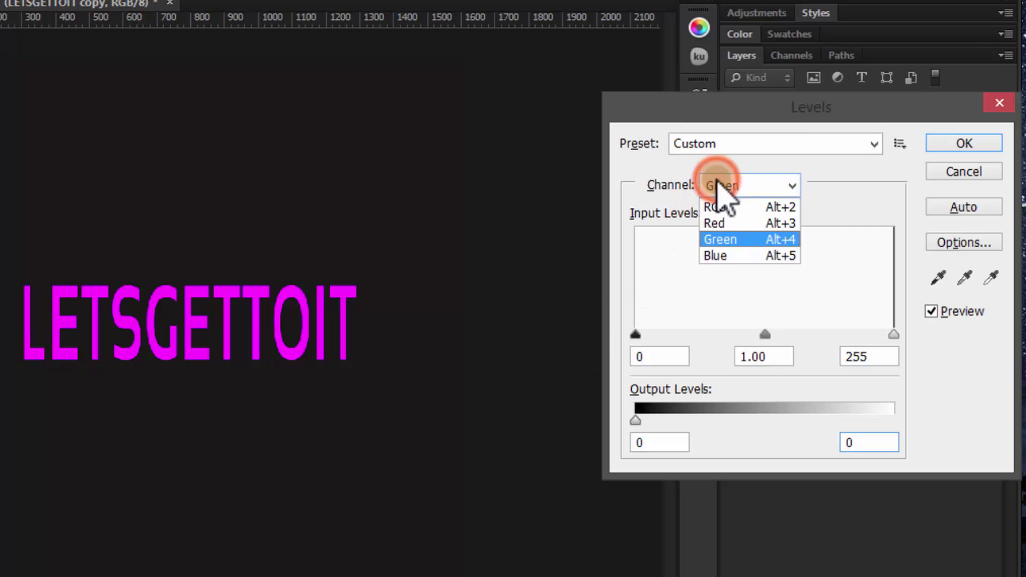
pyautogui.click(737, 223)
pyautogui.moveTo(894, 422); pyautogui.dragTo(1022, 425)
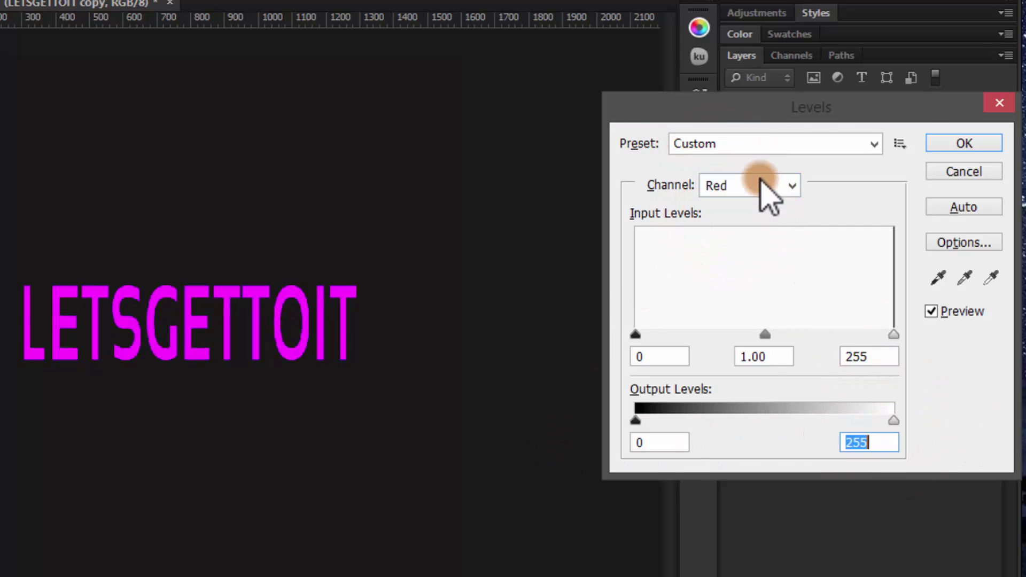
pyautogui.click(759, 182)
pyautogui.click(776, 255)
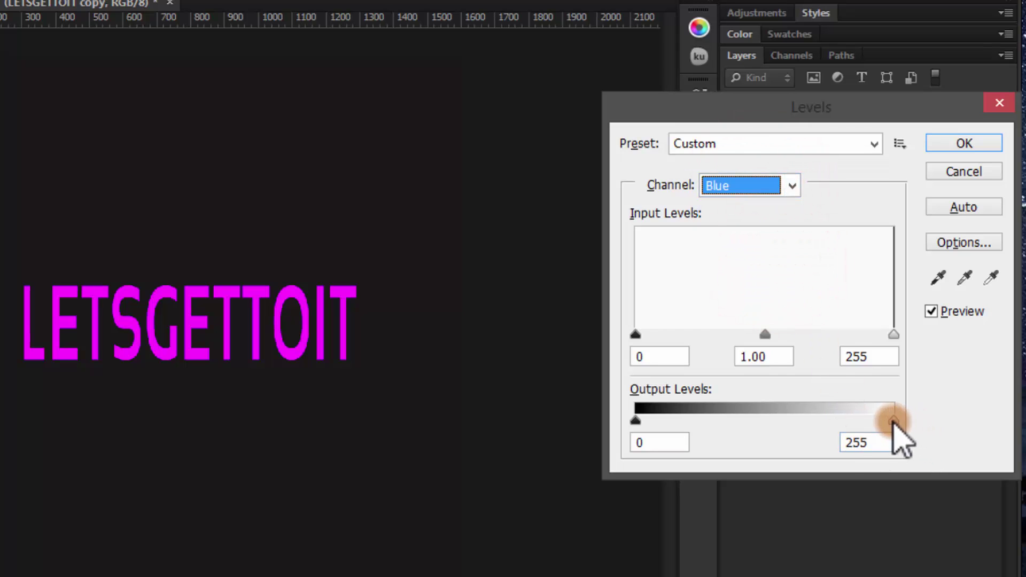
pyautogui.moveTo(894, 422); pyautogui.dragTo(614, 442)
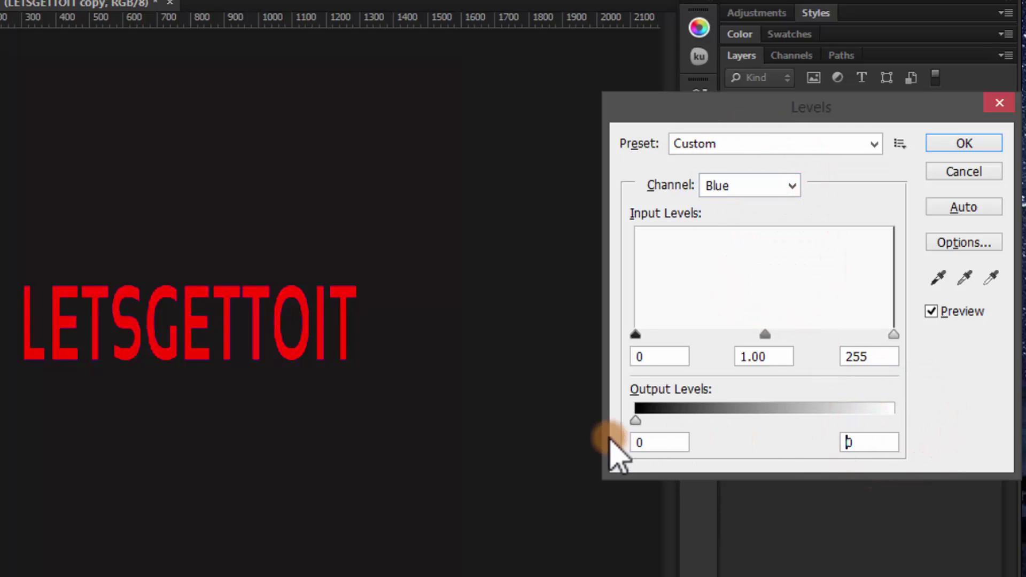
pyautogui.click(959, 142)
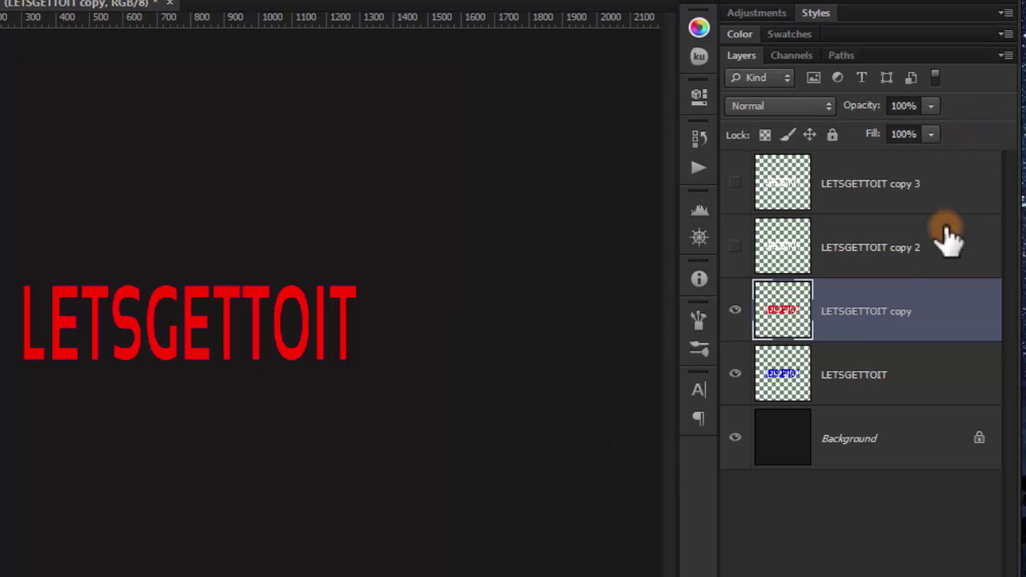
# - Show LETSGETTOIT copy 2 and zero its Blue output white in Levels
pyautogui.click(740, 250)
pyautogui.click(842, 248)
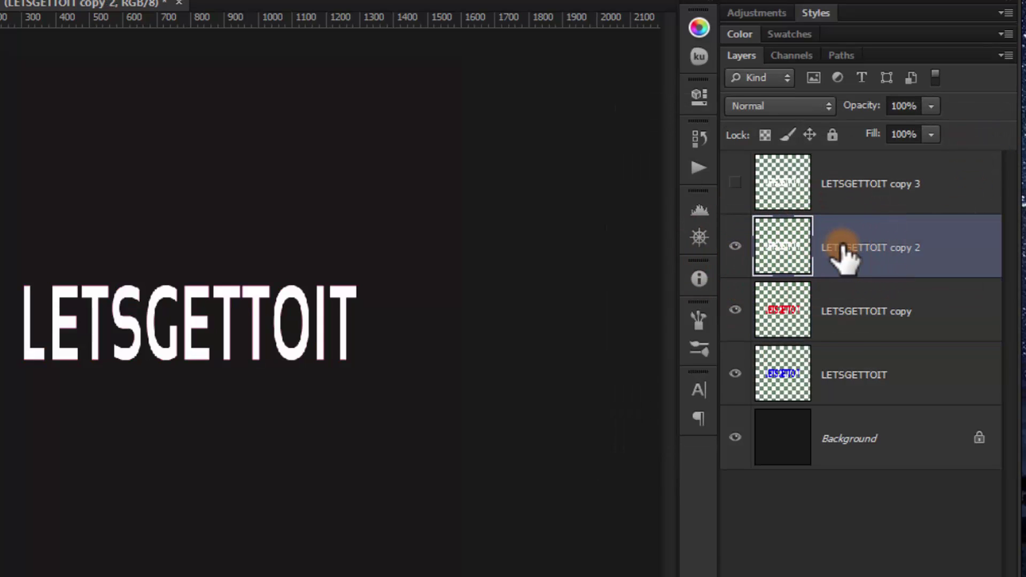
pyautogui.hotkey('ctrl', 'l')
pyautogui.click(741, 186)
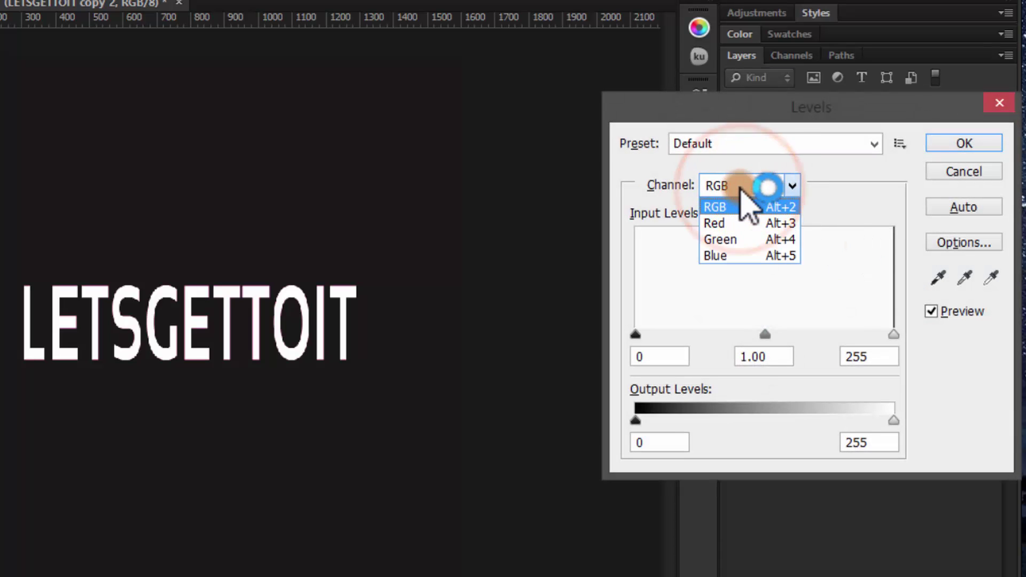
pyautogui.click(719, 256)
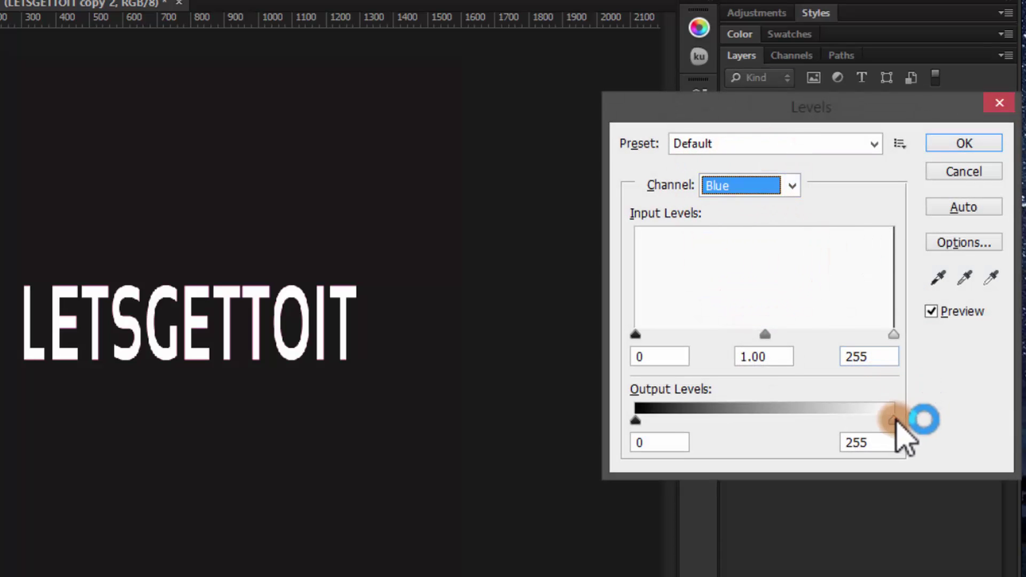
pyautogui.moveTo(894, 420); pyautogui.dragTo(554, 420)
# - Zero copy 2's Red output white to make it green, then move it beneath the red copy
pyautogui.click(704, 187)
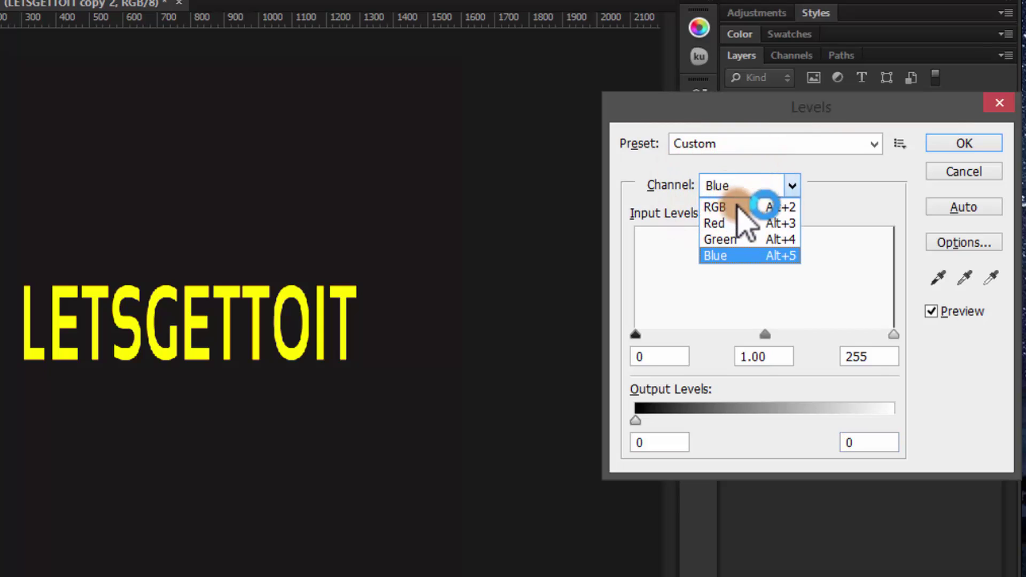
pyautogui.click(740, 239)
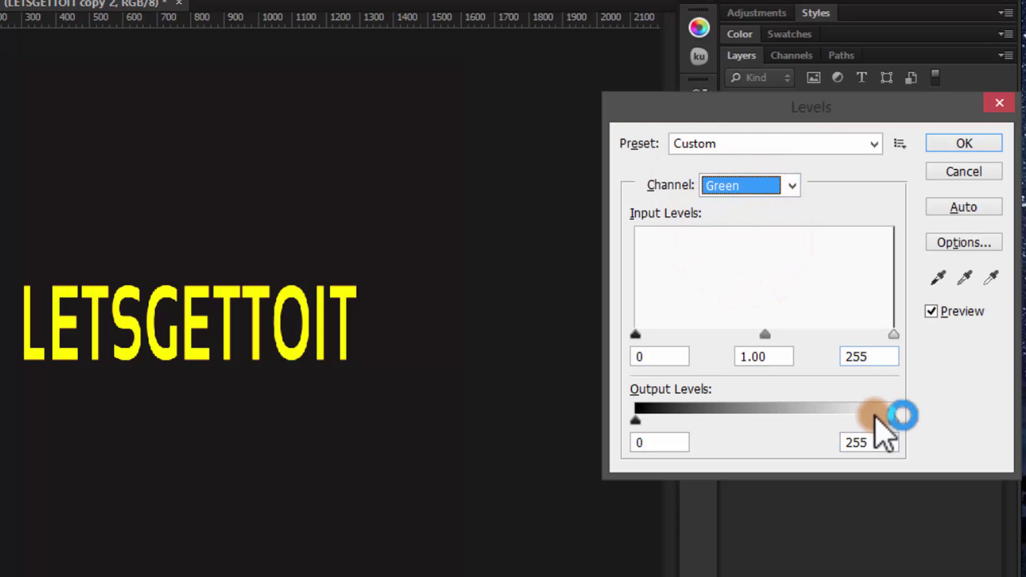
pyautogui.moveTo(876, 419); pyautogui.dragTo(1021, 444)
pyautogui.click(786, 187)
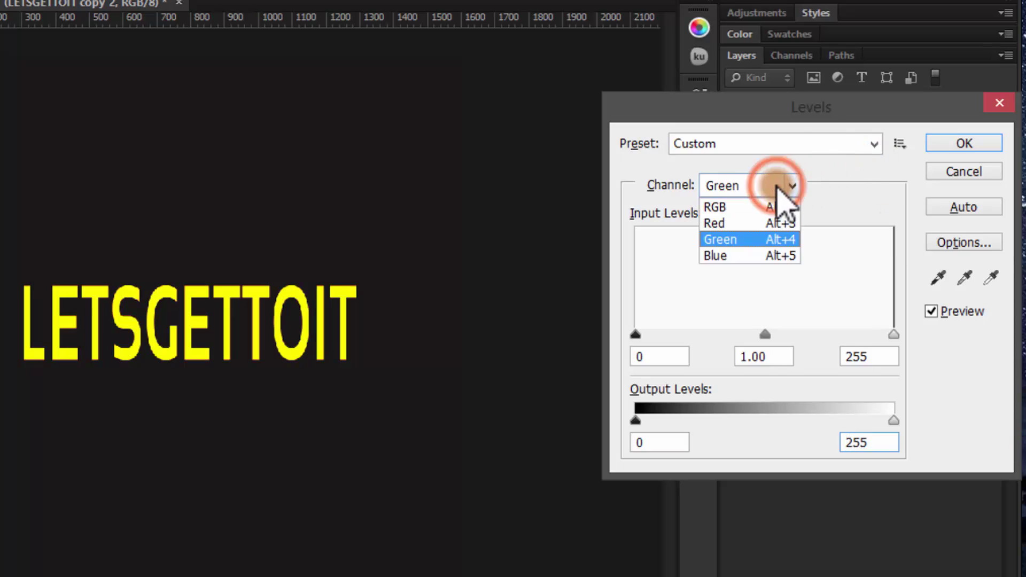
pyautogui.click(770, 223)
pyautogui.moveTo(896, 420); pyautogui.dragTo(636, 424)
pyautogui.click(970, 146)
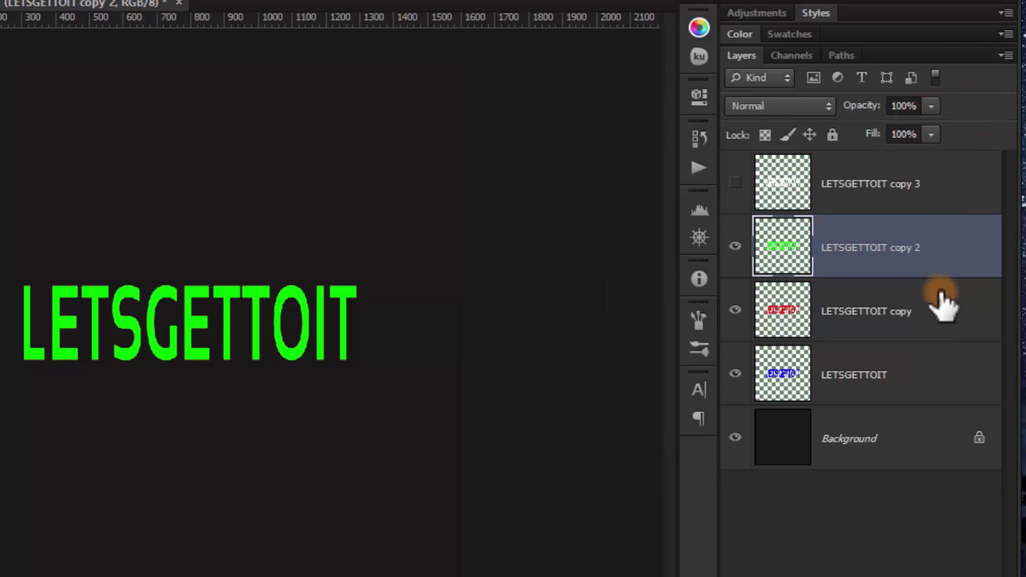
pyautogui.moveTo(891, 248); pyautogui.dragTo(884, 344)
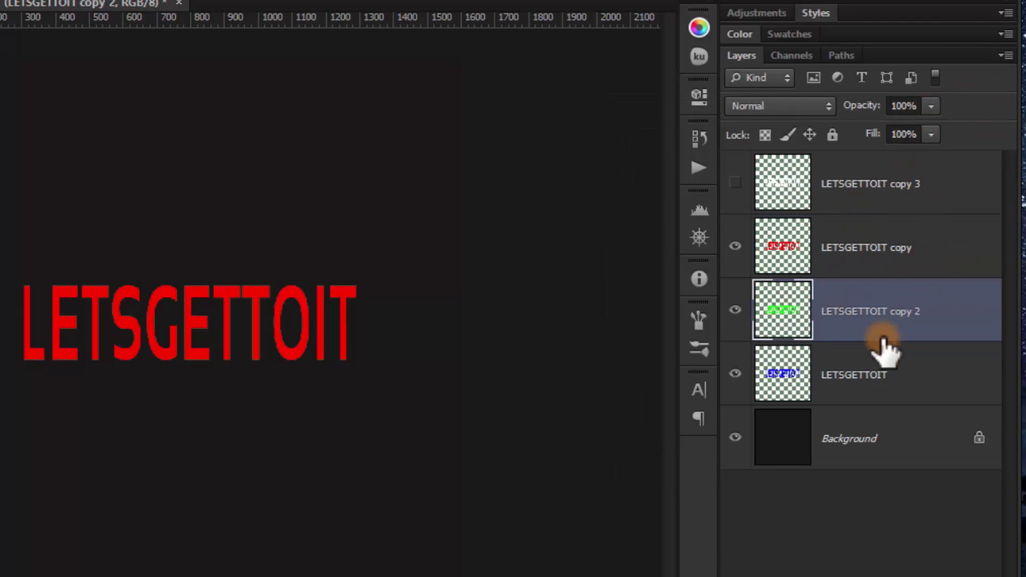
pyautogui.click(792, 254)
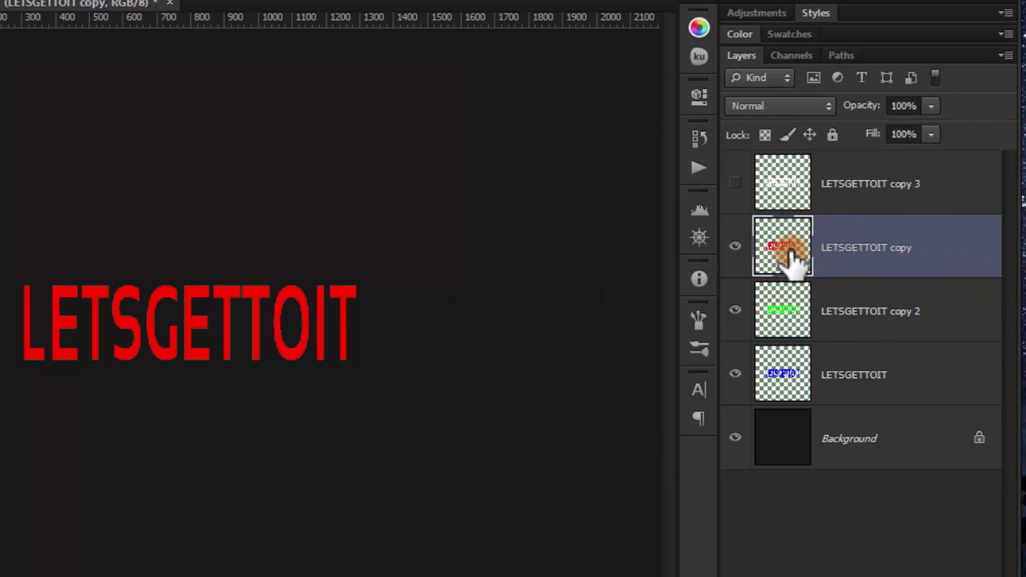
# - Show LETSGETTOIT copy 3 again and set its blend mode to Overlay
pyautogui.click(773, 201)
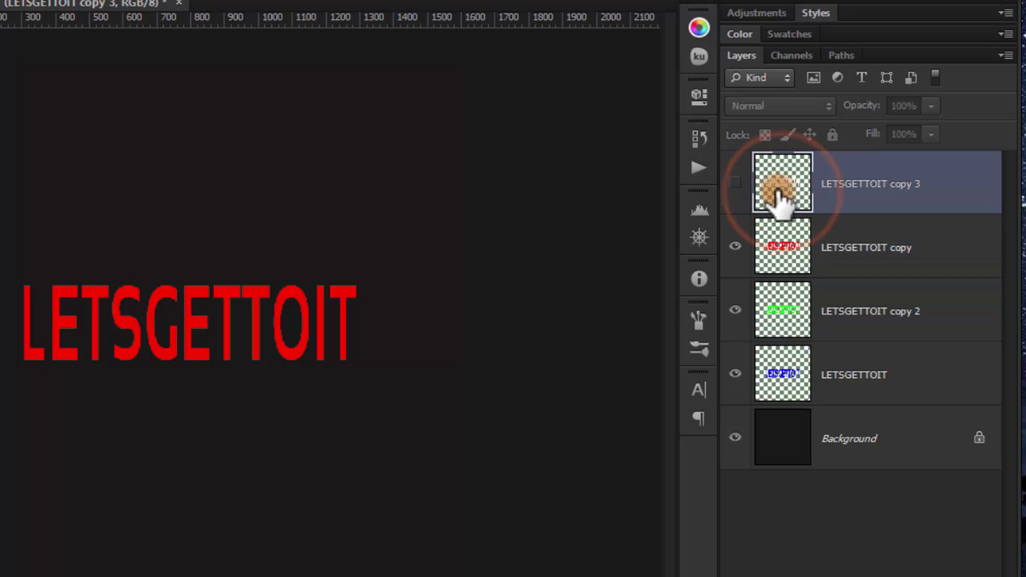
pyautogui.click(736, 183)
pyautogui.click(827, 186)
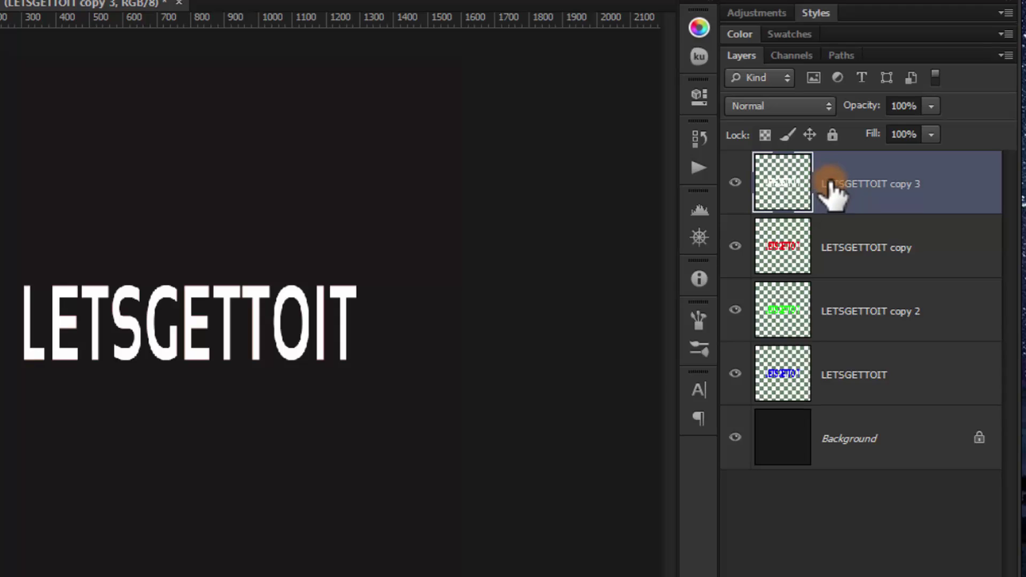
pyautogui.click(786, 104)
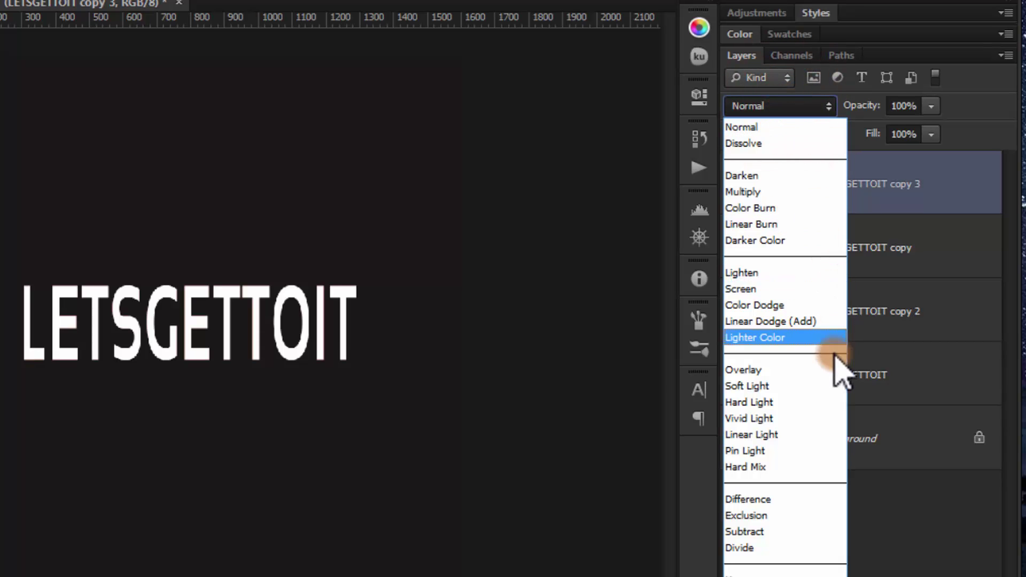
pyautogui.click(818, 368)
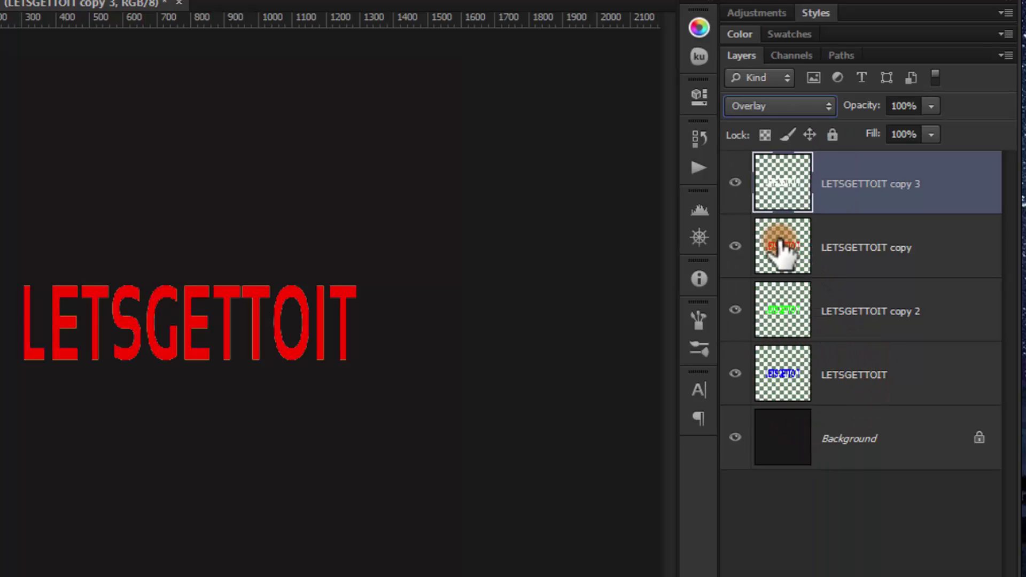
pyautogui.click(775, 249)
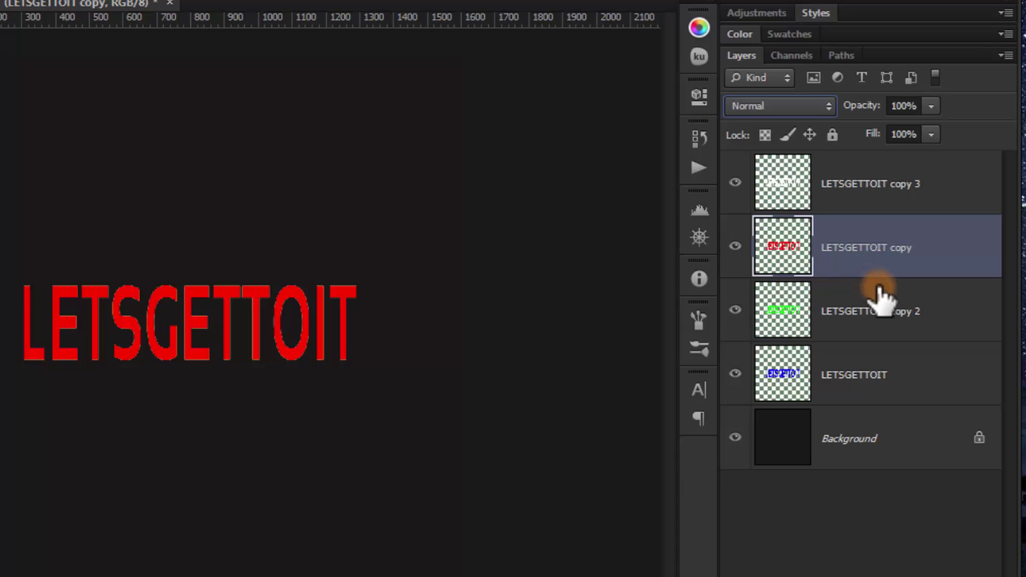
# - Set the red LETSGETTOIT copy and green copy 2 layers to Exclusion blending
pyautogui.click(781, 107)
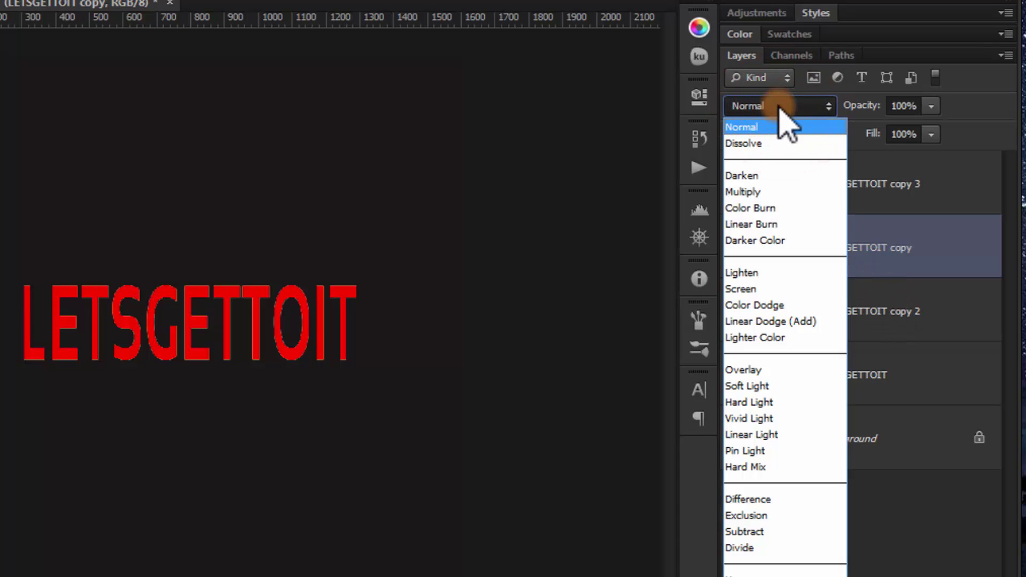
pyautogui.click(803, 517)
pyautogui.click(791, 318)
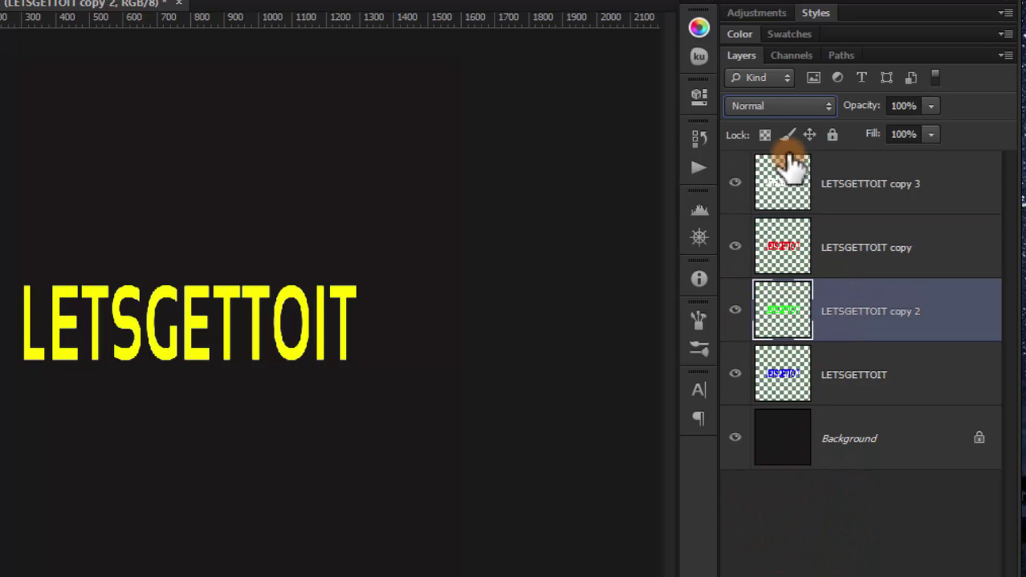
pyautogui.click(775, 109)
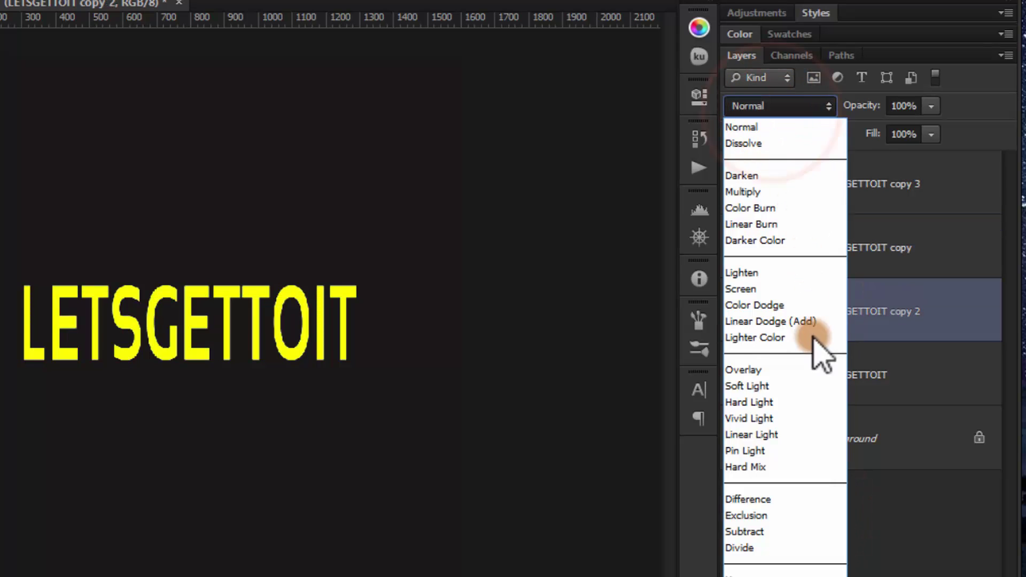
pyautogui.click(786, 516)
# - Set the blue LETSGETTOIT layer to Exclusion, briefly trying Subtract before returning to Exclusion
pyautogui.click(774, 371)
pyautogui.click(796, 106)
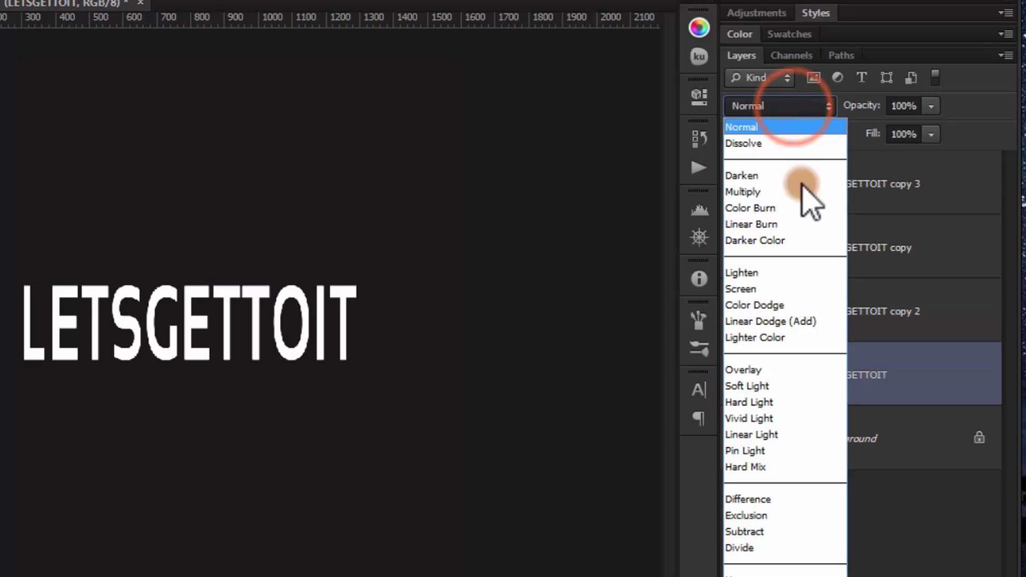
pyautogui.click(788, 515)
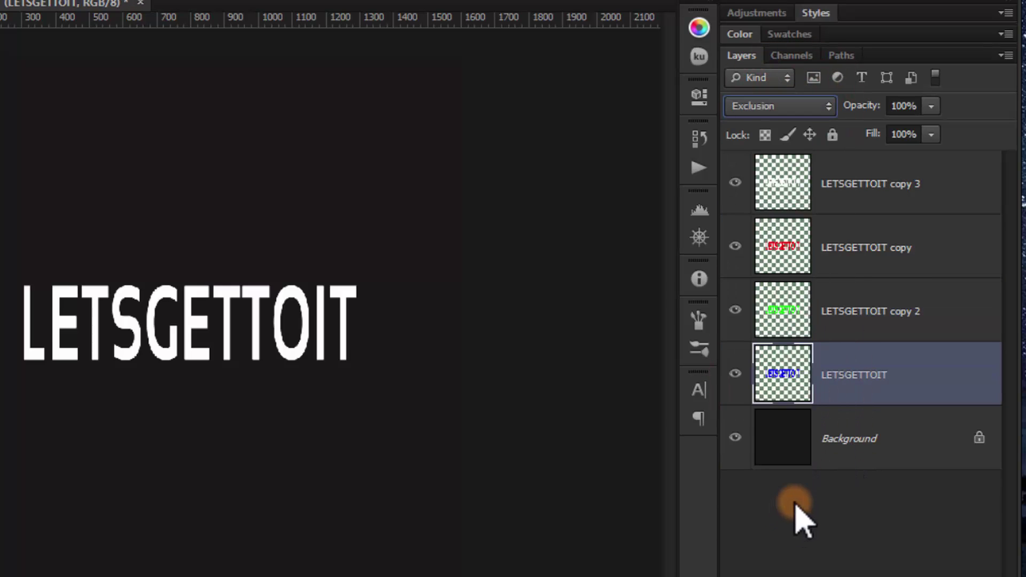
pyautogui.click(788, 377)
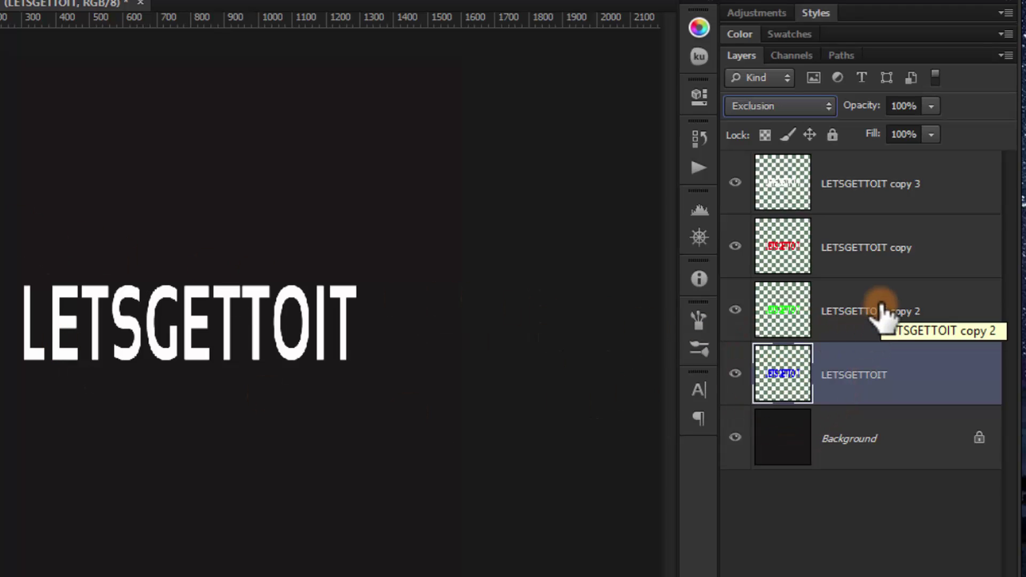
pyautogui.press('Down')
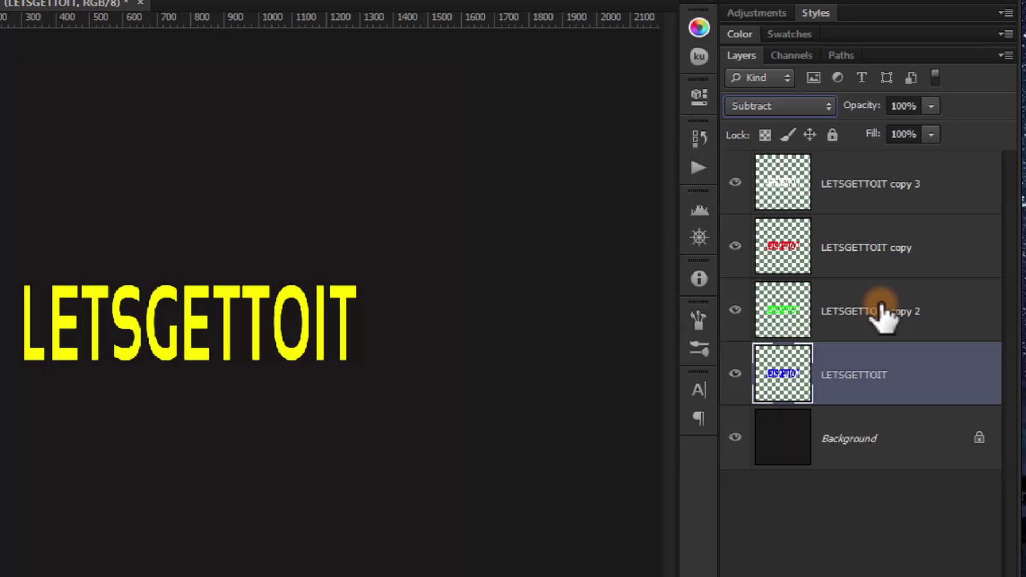
pyautogui.click(800, 107)
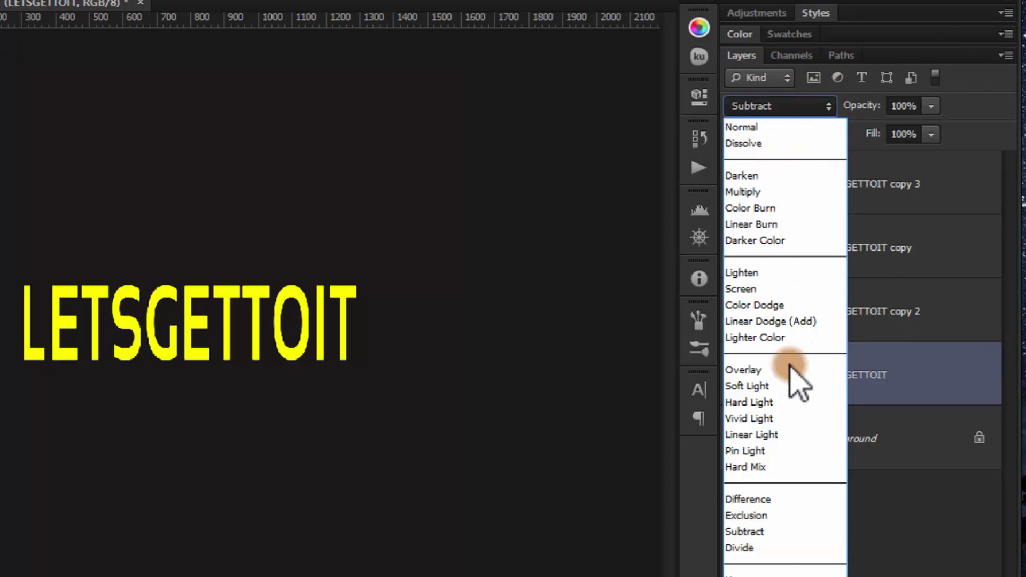
pyautogui.click(773, 532)
pyautogui.press('Up')
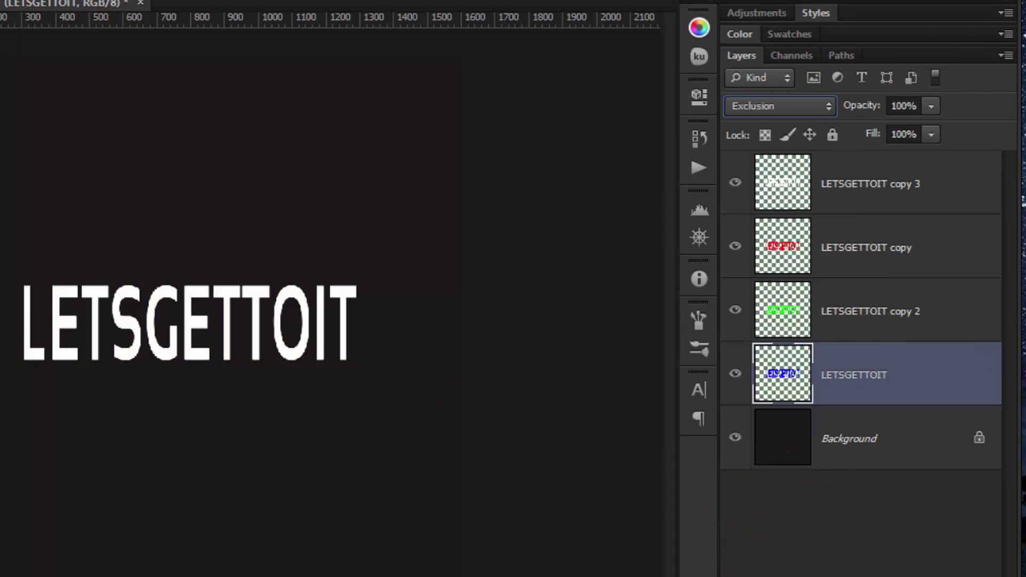
pyautogui.click(399, 177)
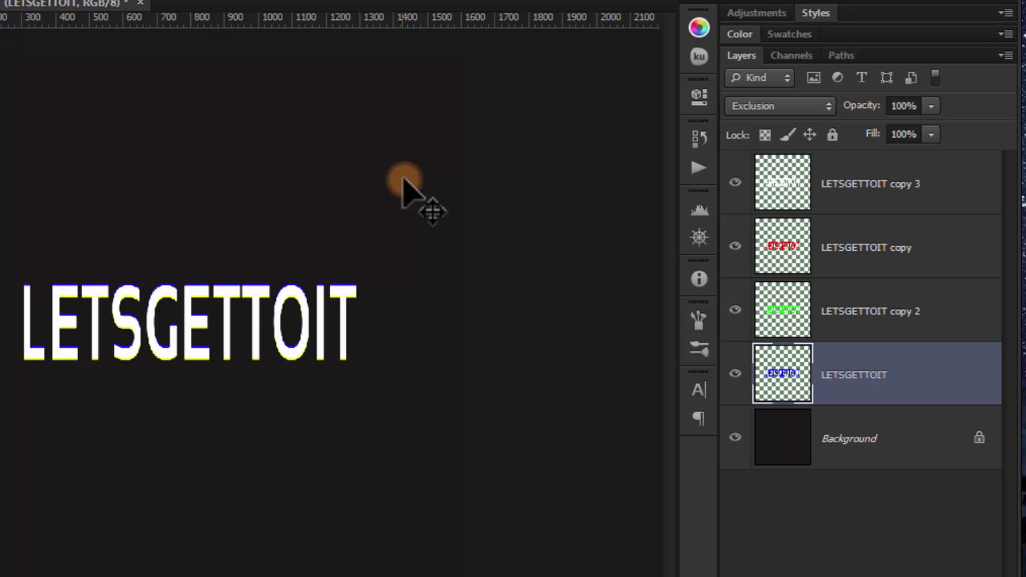
# - Nudge the green LETSGETTOIT copy 2 layer a few pixels to the right
pyautogui.scroll(2, 179, 394)
pyautogui.scroll(2, 222, 316)
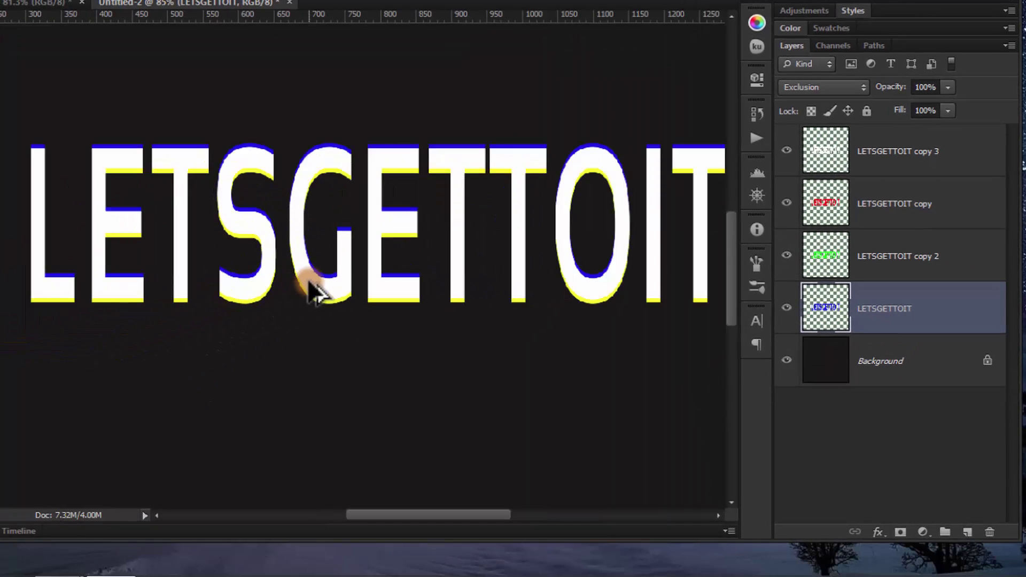
pyautogui.click(720, 330)
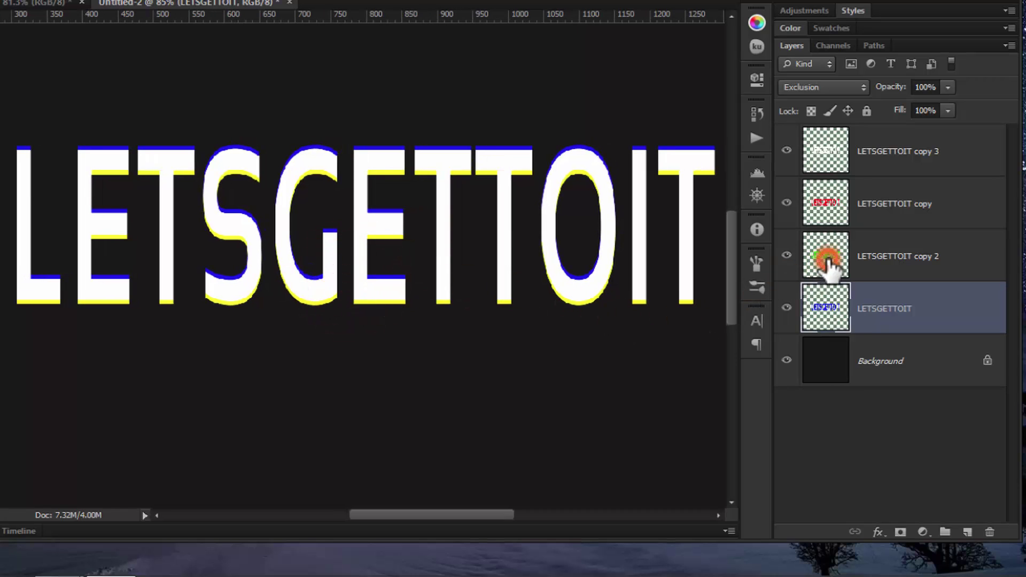
pyautogui.click(981, 253)
pyautogui.press('Right')
pyautogui.press('Right')
pyautogui.press('Right')
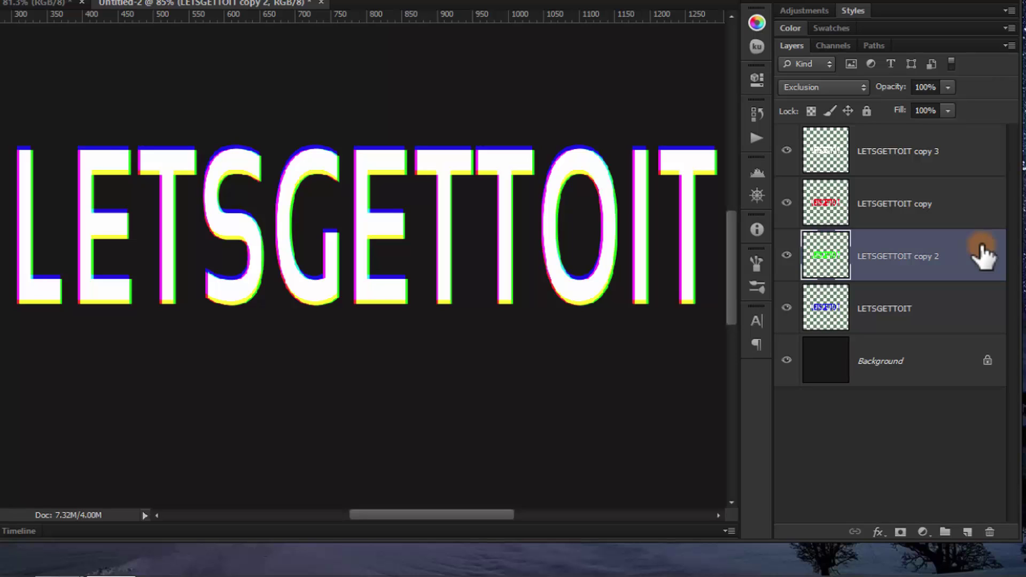
# - Nudge the red LETSGETTOIT copy layer a few pixels down and sideways
pyautogui.click(884, 213)
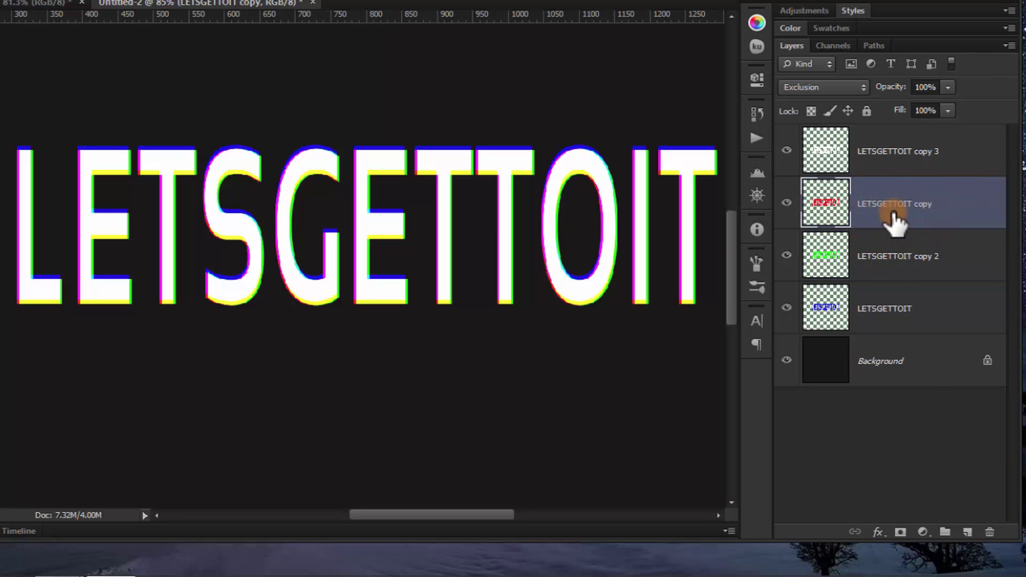
pyautogui.press('Down')
pyautogui.press('Down')
pyautogui.press('Down')
pyautogui.press('Right')
pyautogui.press('Right')
pyautogui.press('Right')
pyautogui.press('Left')
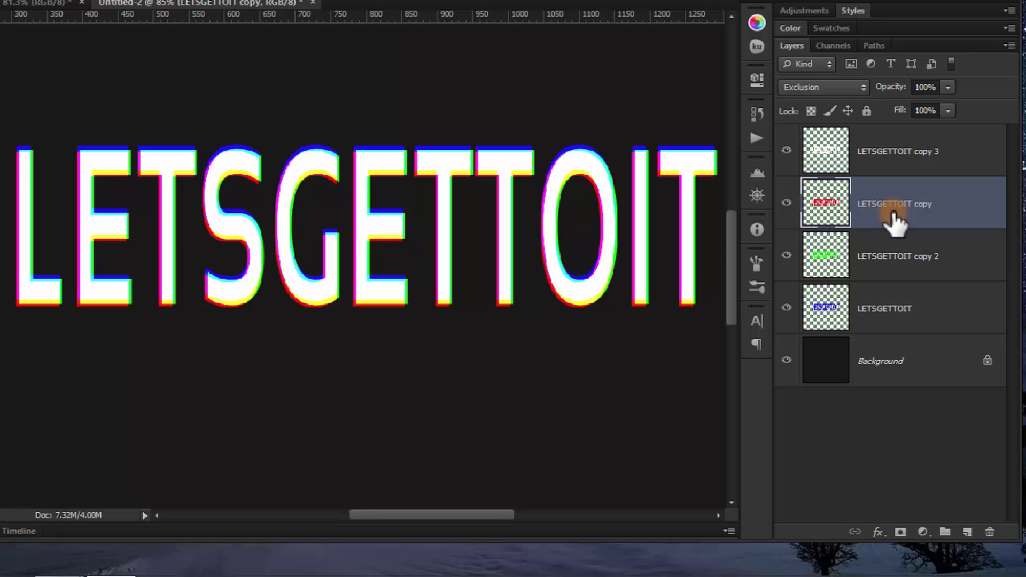
# - Select the green, blue and red text layers in turn to check the offsets
pyautogui.click(890, 253)
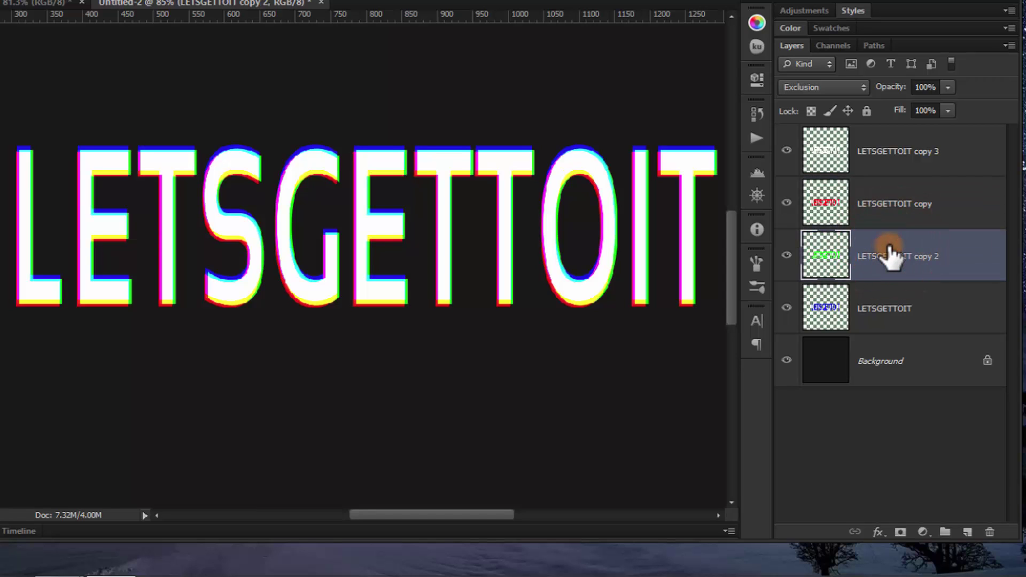
pyautogui.click(914, 306)
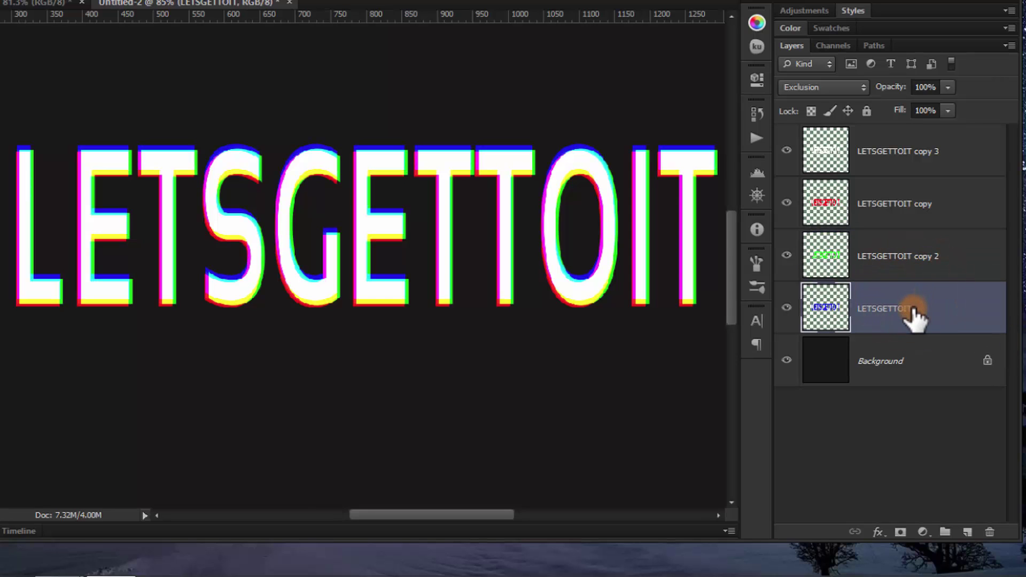
pyautogui.click(854, 204)
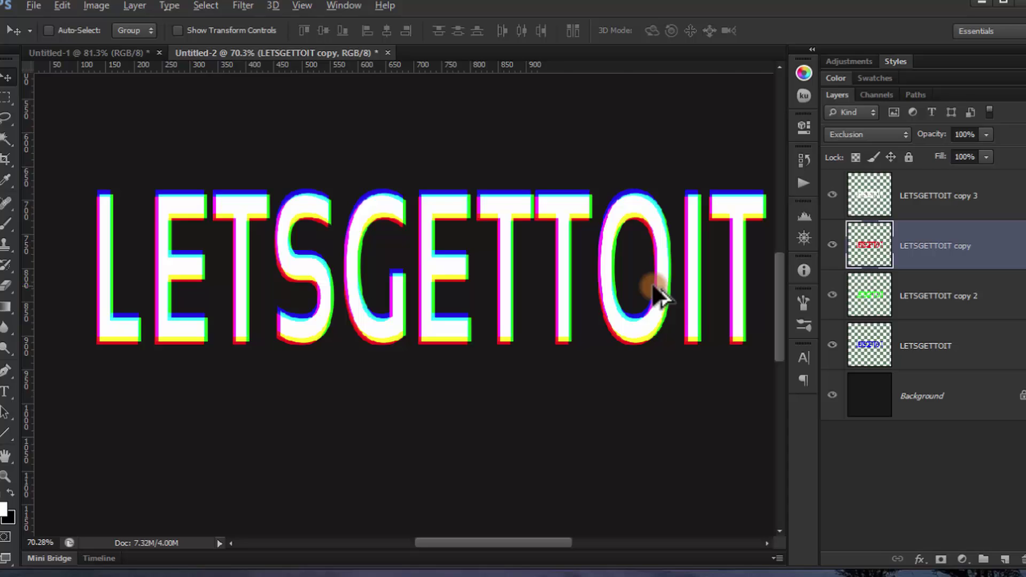
pyautogui.scroll(-3, 592, 243)
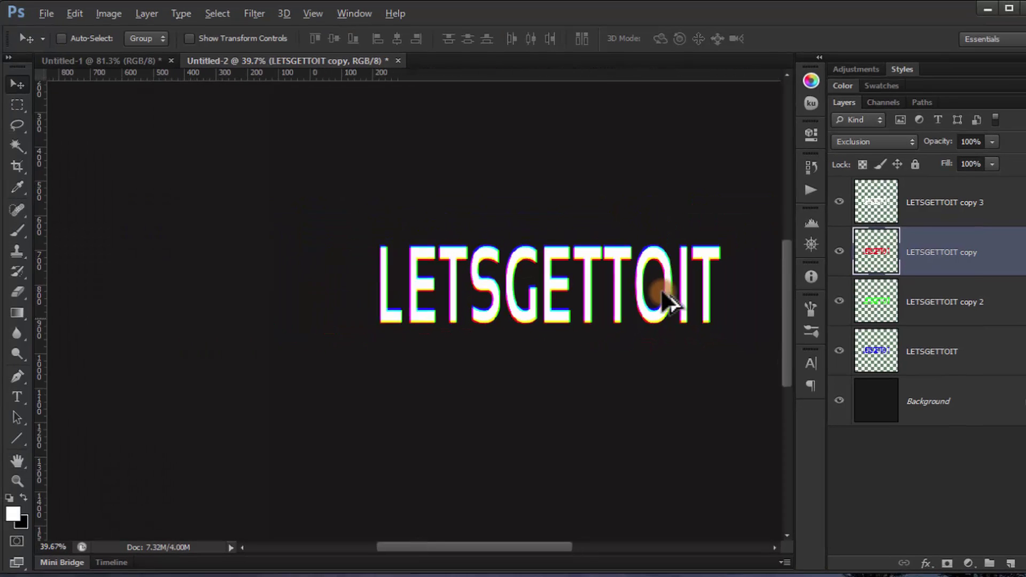
pyautogui.moveTo(659, 337); pyautogui.dragTo(475, 350)
pyautogui.scroll(-3, 478, 342)
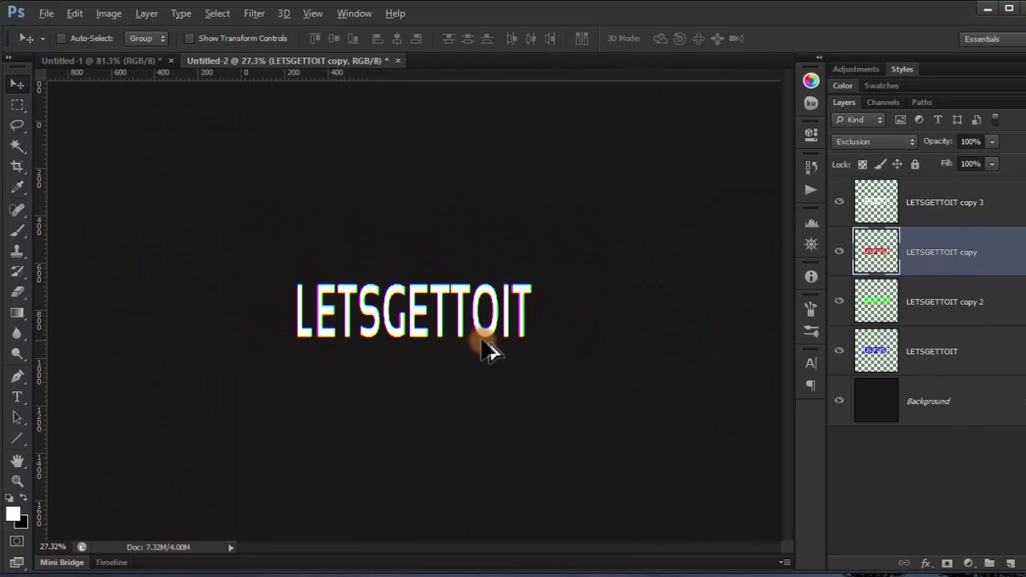
pyautogui.scroll(5, 473, 342)
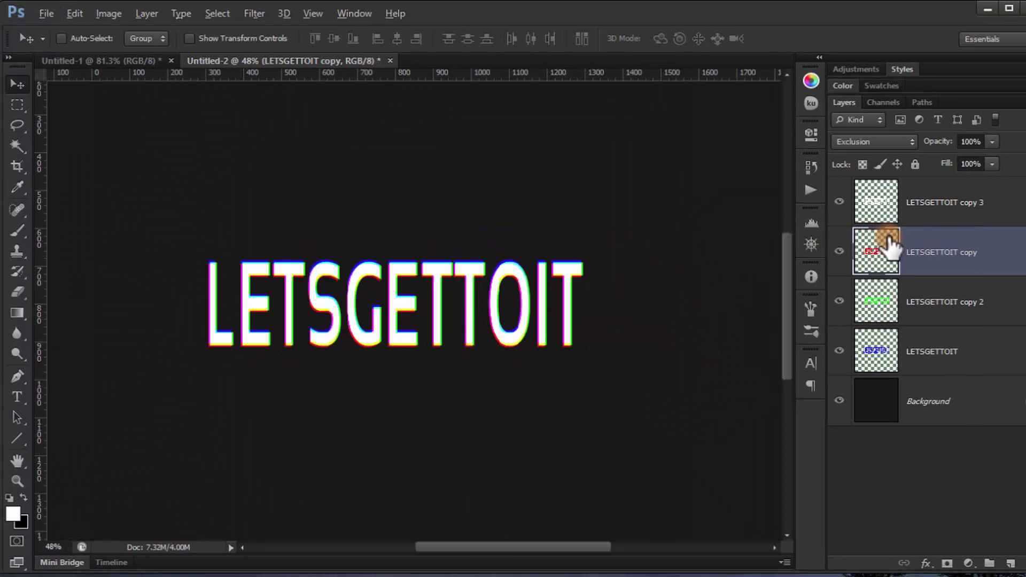
# - Apply a 2.0-pixel Gaussian Blur to the red copy, then repeat it on copy 2 with Ctrl+F
pyautogui.click(252, 14)
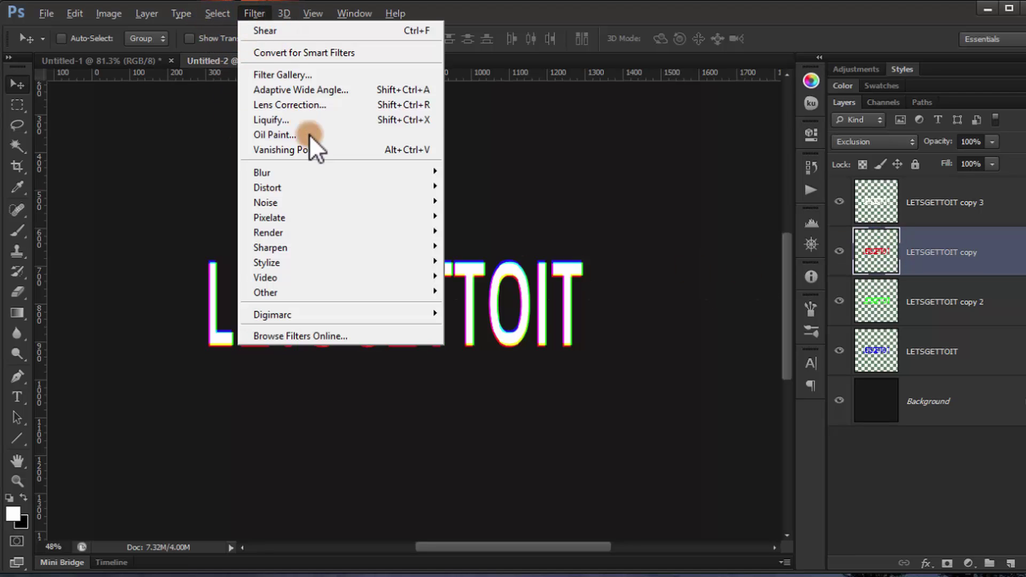
pyautogui.moveTo(326, 174)
pyautogui.click(503, 284)
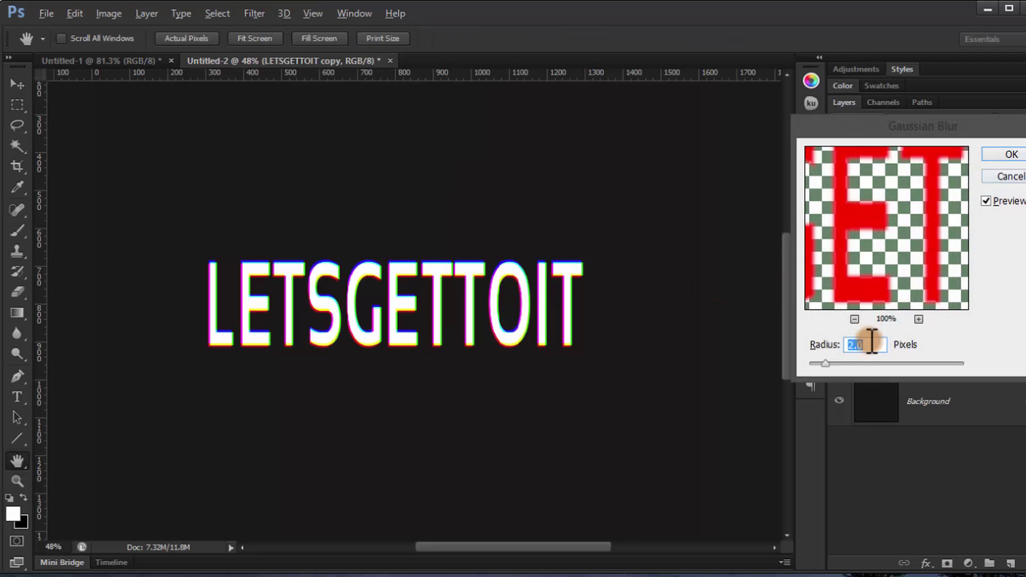
pyautogui.click(849, 343)
pyautogui.doubleClick(850, 343)
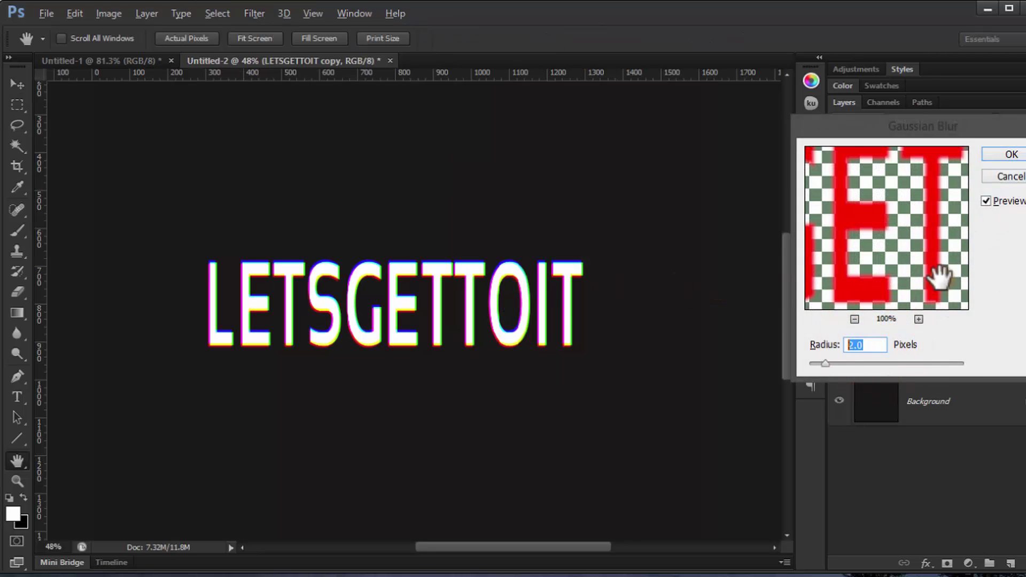
pyautogui.click(1010, 155)
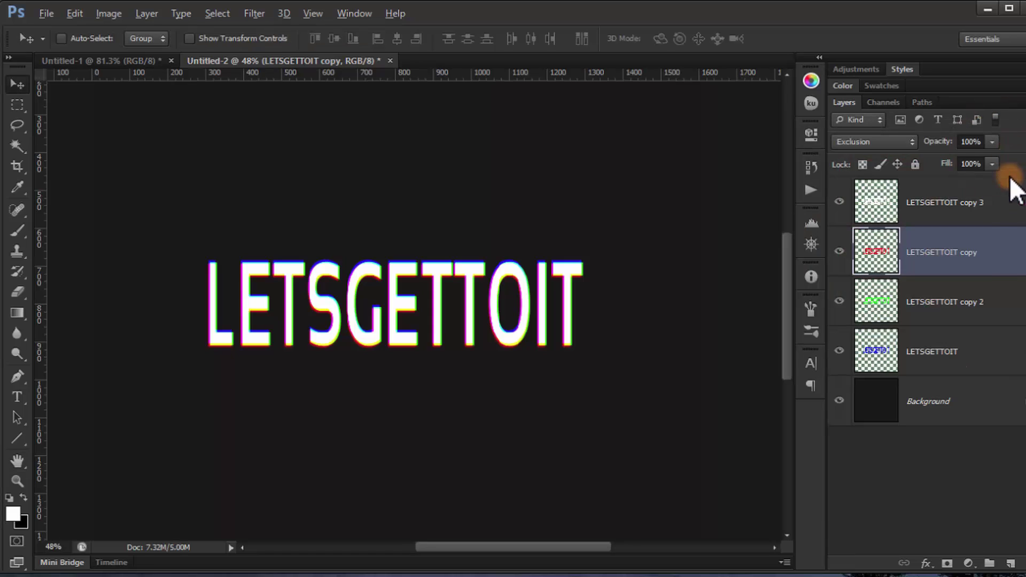
pyautogui.click(960, 303)
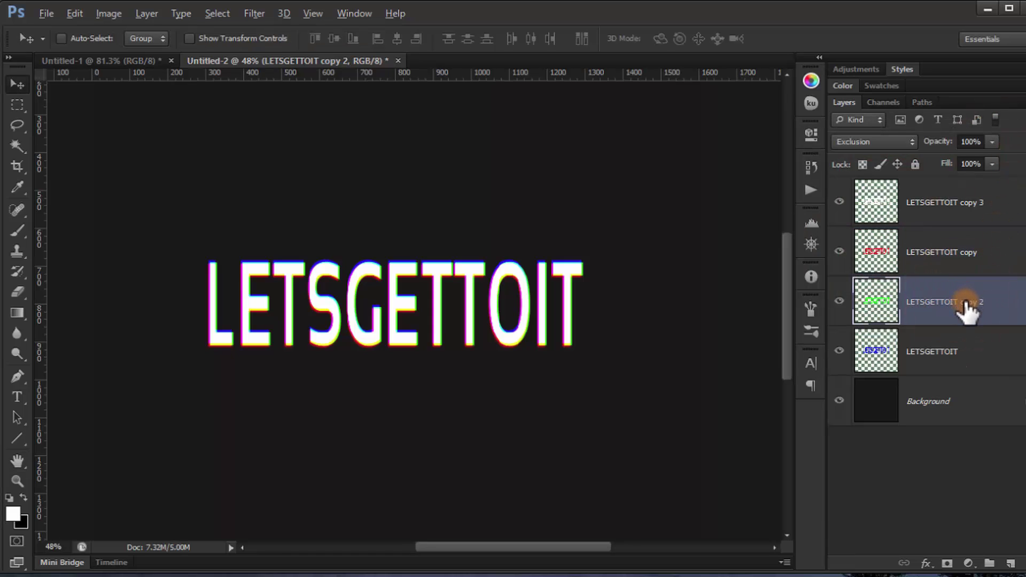
pyautogui.hotkey('ctrl', 'f')
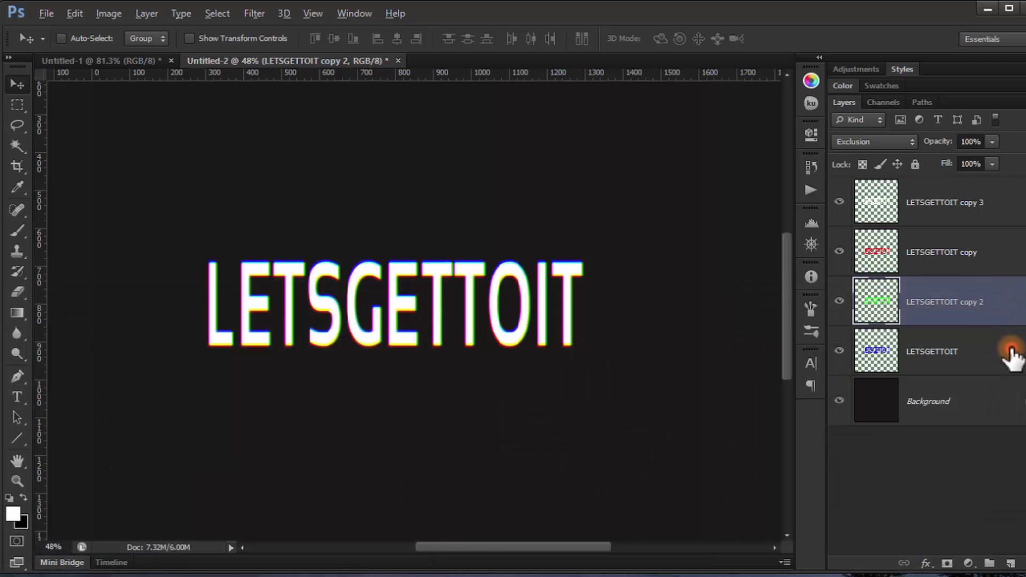
pyautogui.click(1011, 351)
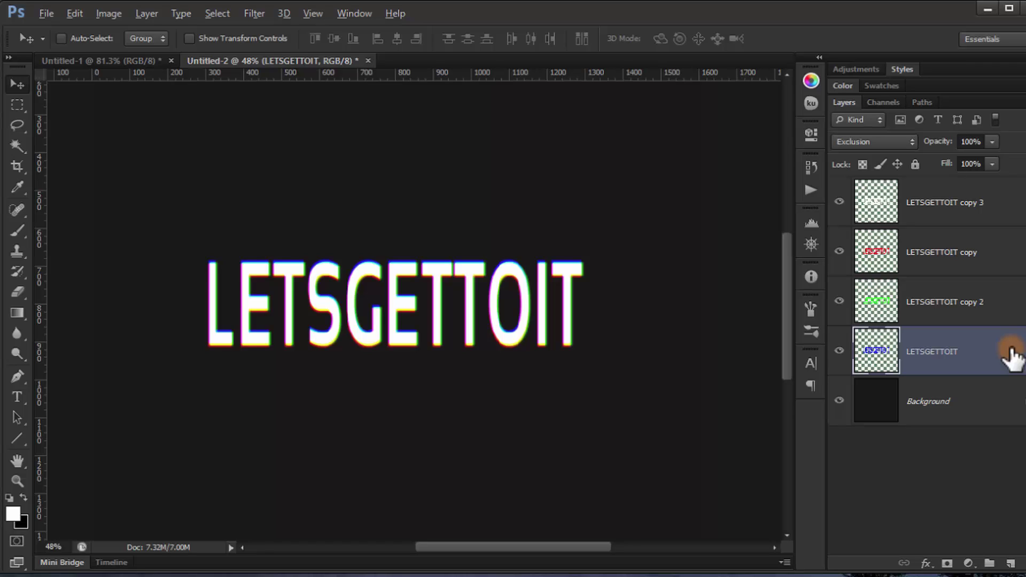
# - Select all four LETSGETTOIT layers, group them with Ctrl+G and rename the group Text
pyautogui.click(997, 313)
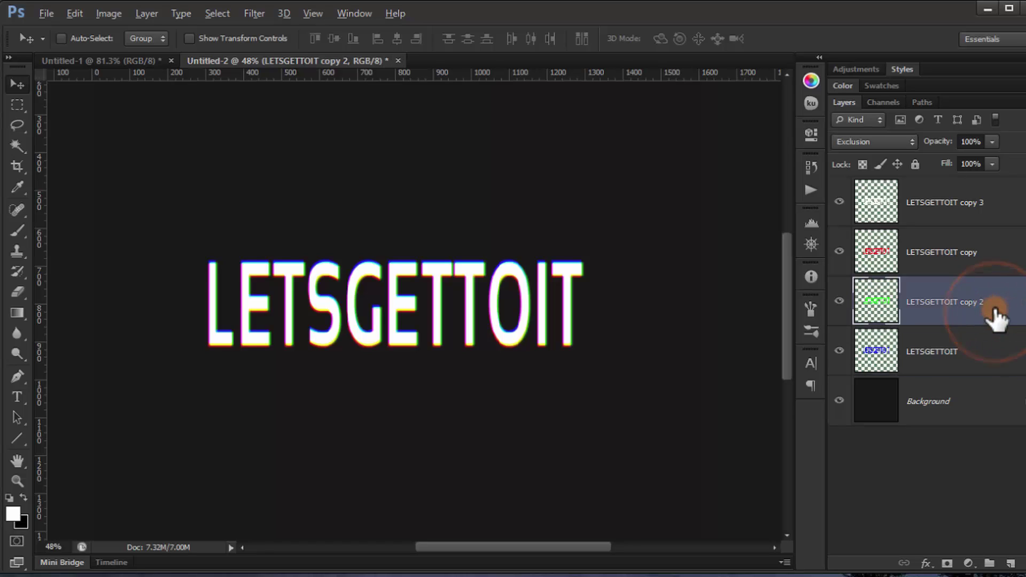
pyautogui.click(964, 229)
pyautogui.keyDown('shift'); pyautogui.click(987, 354); pyautogui.keyUp('shift')
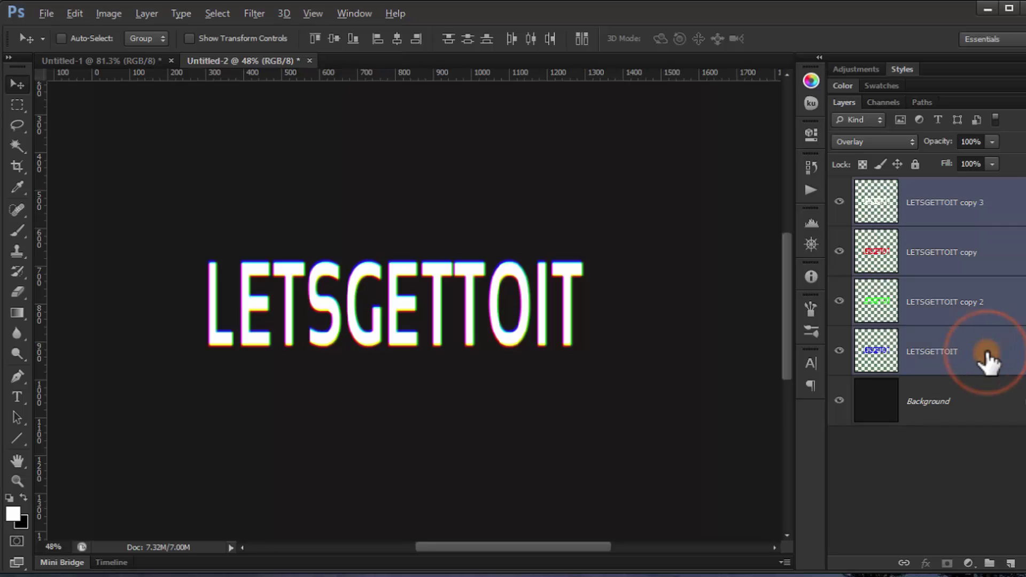
pyautogui.hotkey('ctrl', 'g')
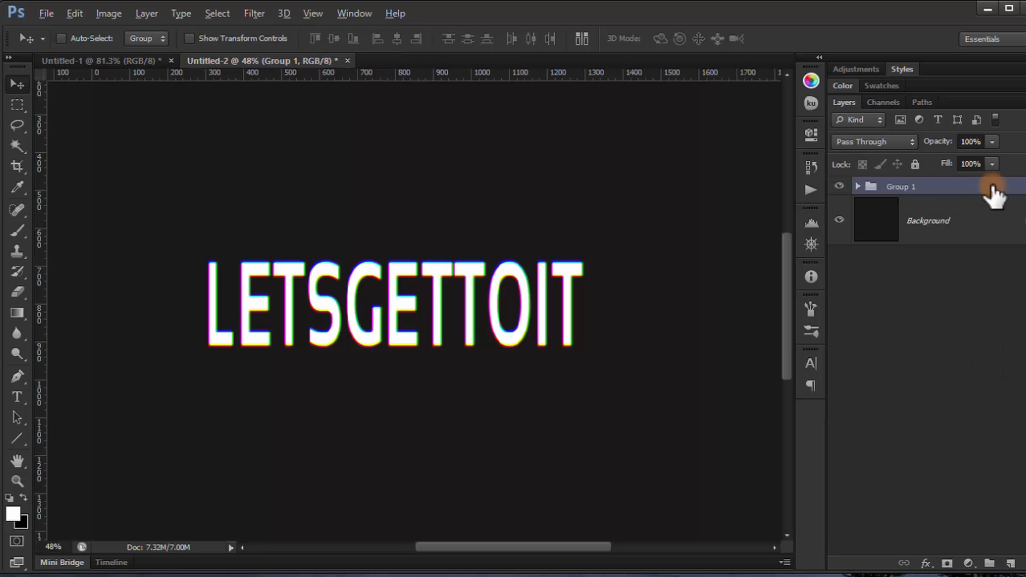
pyautogui.doubleClick(904, 187)
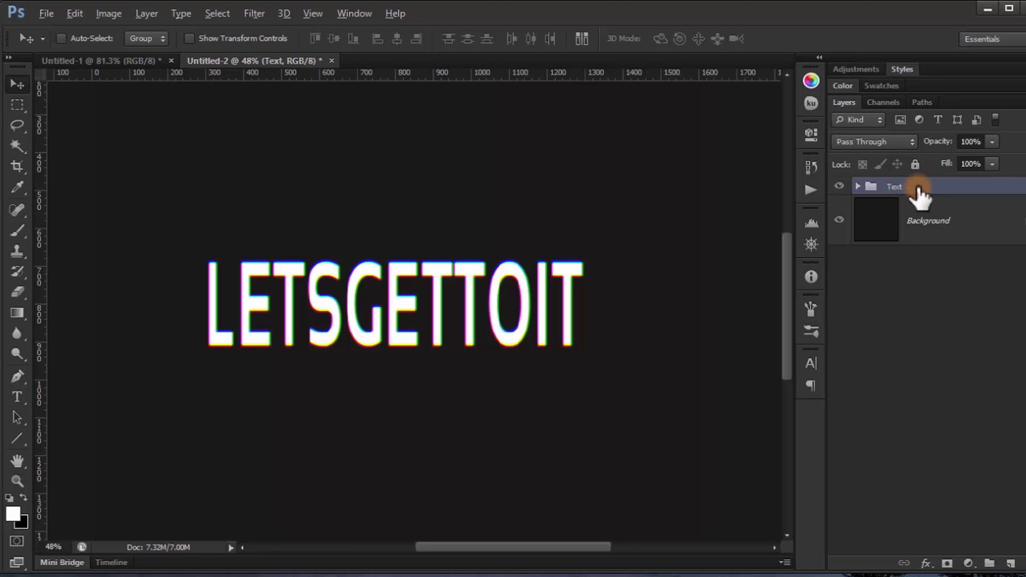
pyautogui.scroll(1, 414, 293)
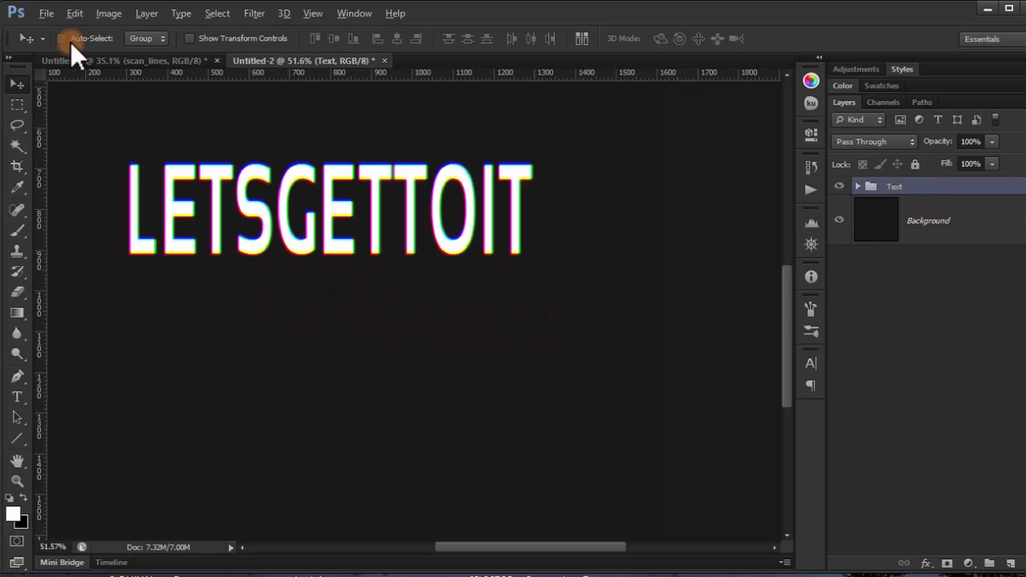
pyautogui.click(47, 13)
# - Open scan_lines.png and drag its stripe pattern into Untitled-2 as Layer 1
pyautogui.click(78, 43)
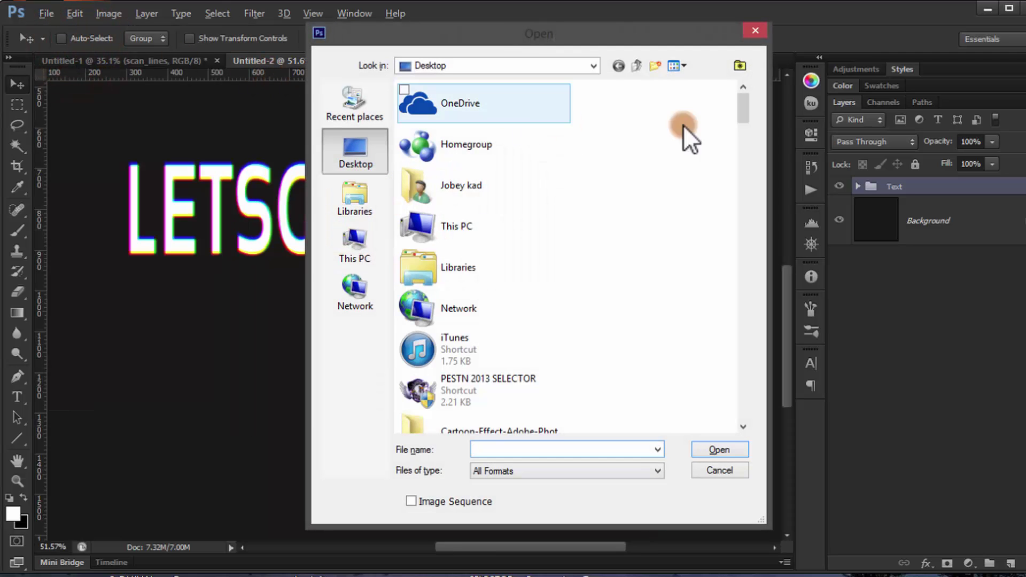
pyautogui.moveTo(746, 102); pyautogui.dragTo(744, 115)
pyautogui.click(529, 206)
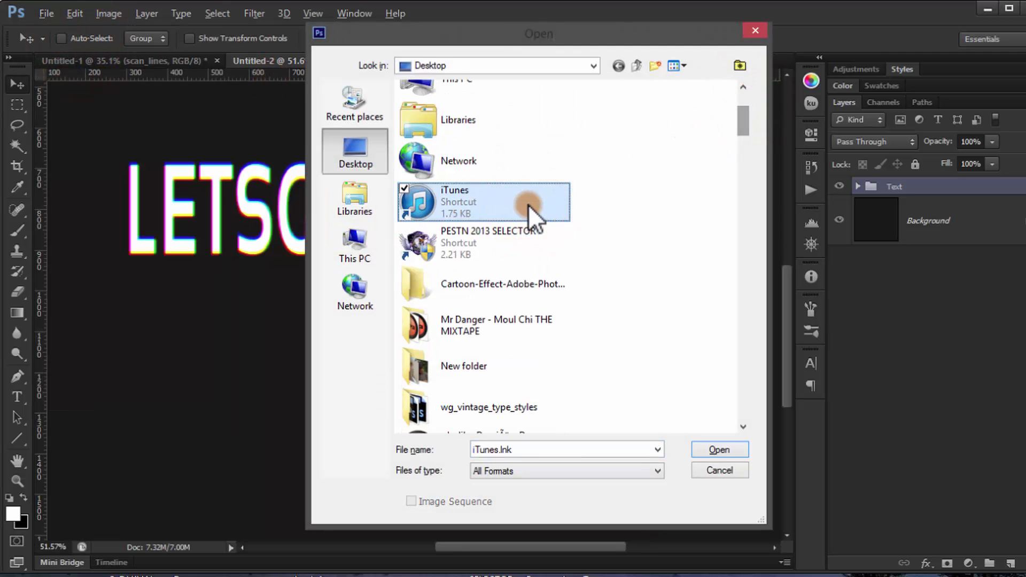
pyautogui.press('s')
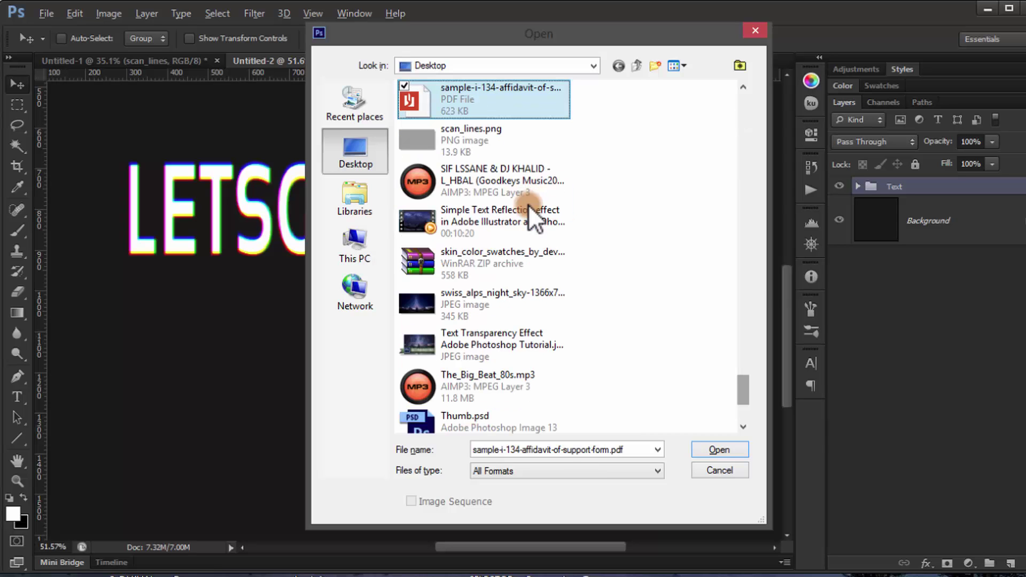
pyautogui.doubleClick(463, 134)
pyautogui.moveTo(508, 126); pyautogui.dragTo(586, 163)
pyautogui.moveTo(591, 260); pyautogui.dragTo(251, 238)
pyautogui.click(617, 163)
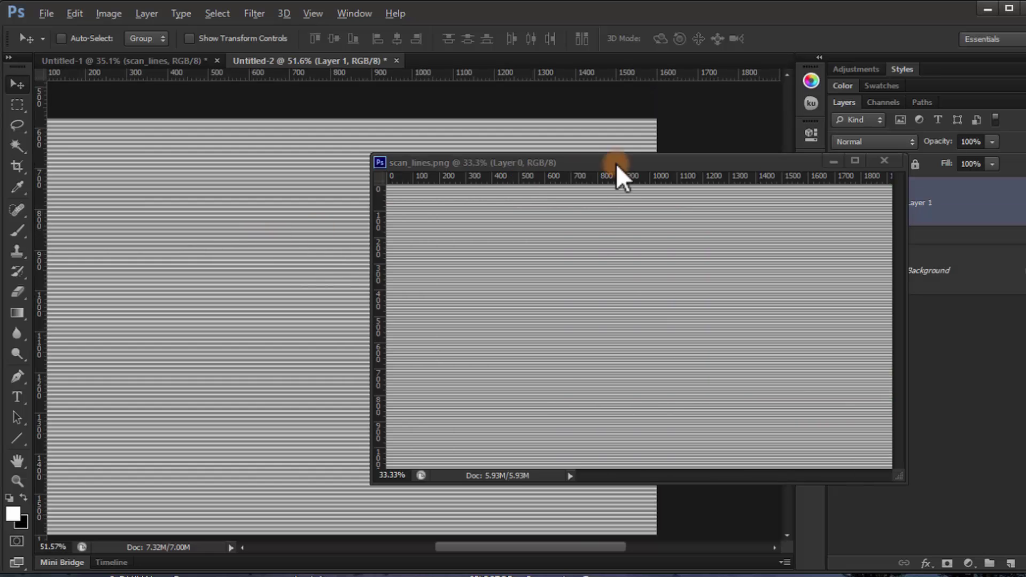
# - Close scan_lines.png and scale Layer 1 to about 153% so it covers the canvas
pyautogui.click(894, 162)
pyautogui.scroll(-5, 414, 254)
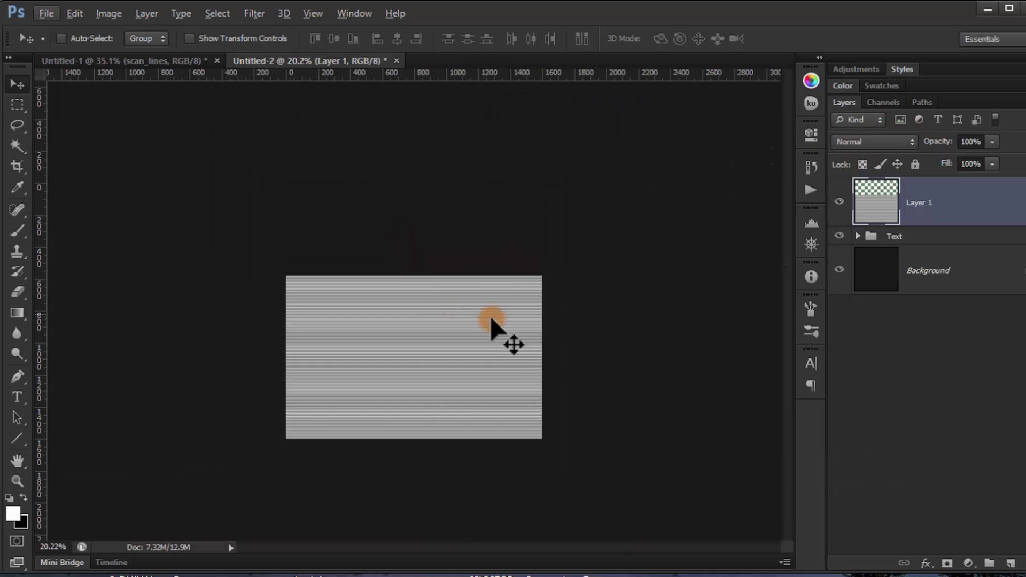
pyautogui.scroll(1, 490, 321)
pyautogui.hotkey('ctrl', 't')
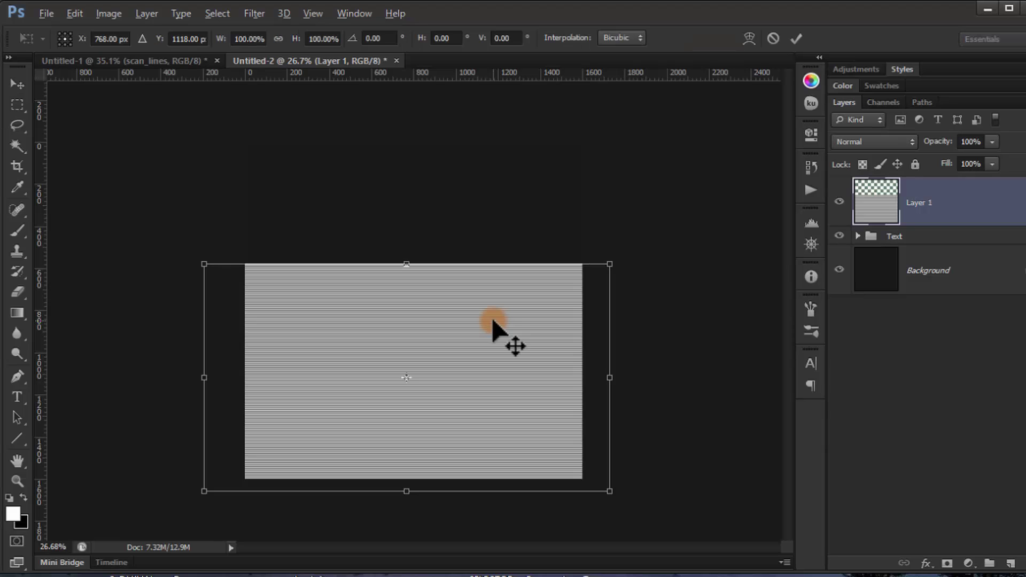
pyautogui.moveTo(437, 361); pyautogui.dragTo(434, 241)
pyautogui.moveTo(604, 369); pyautogui.dragTo(791, 549)
pyautogui.moveTo(623, 419); pyautogui.dragTo(533, 427)
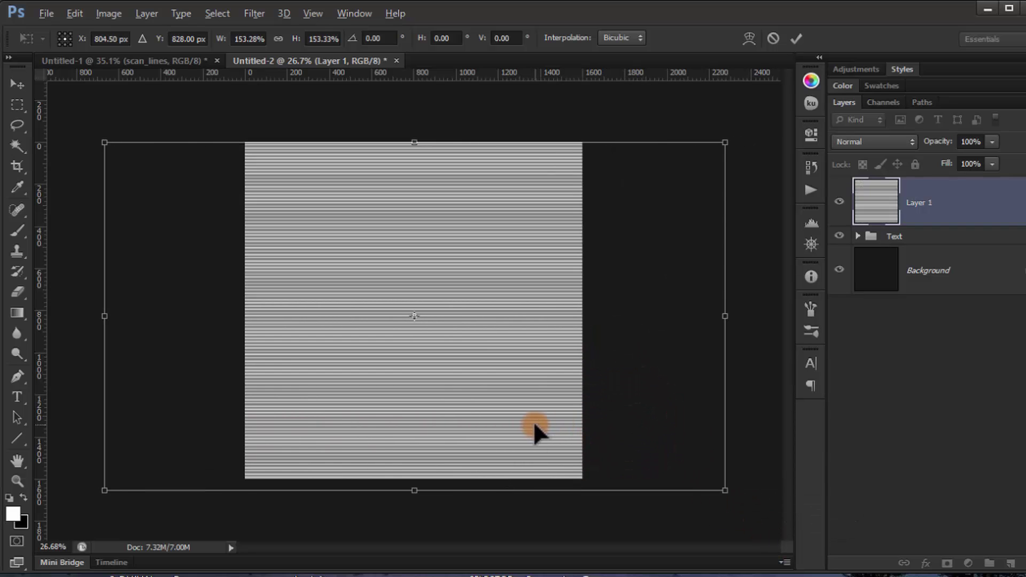
pyautogui.press('Return')
# - Set the scan-lines layer to Overlay blending at 28% opacity
pyautogui.click(885, 142)
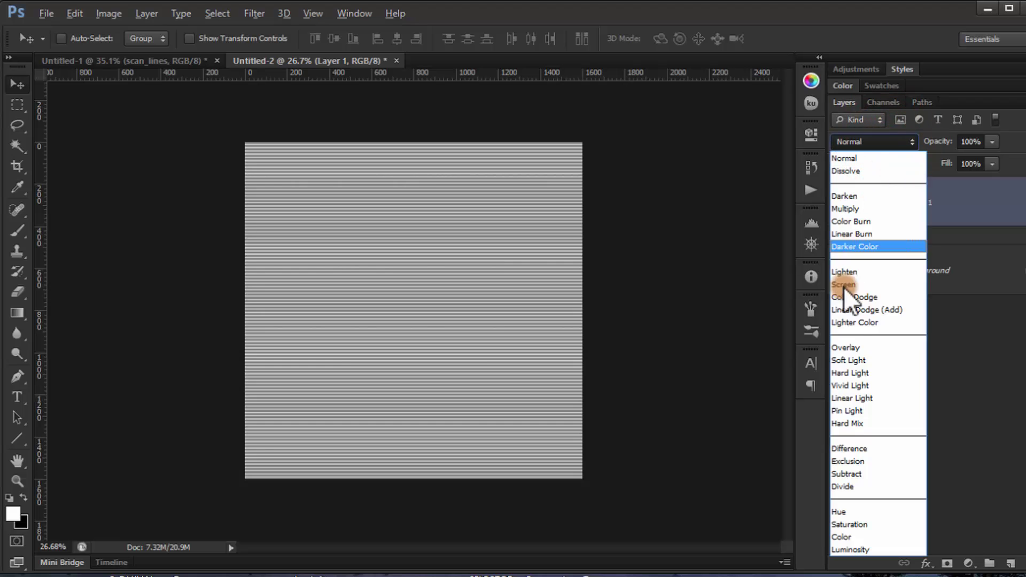
pyautogui.click(846, 346)
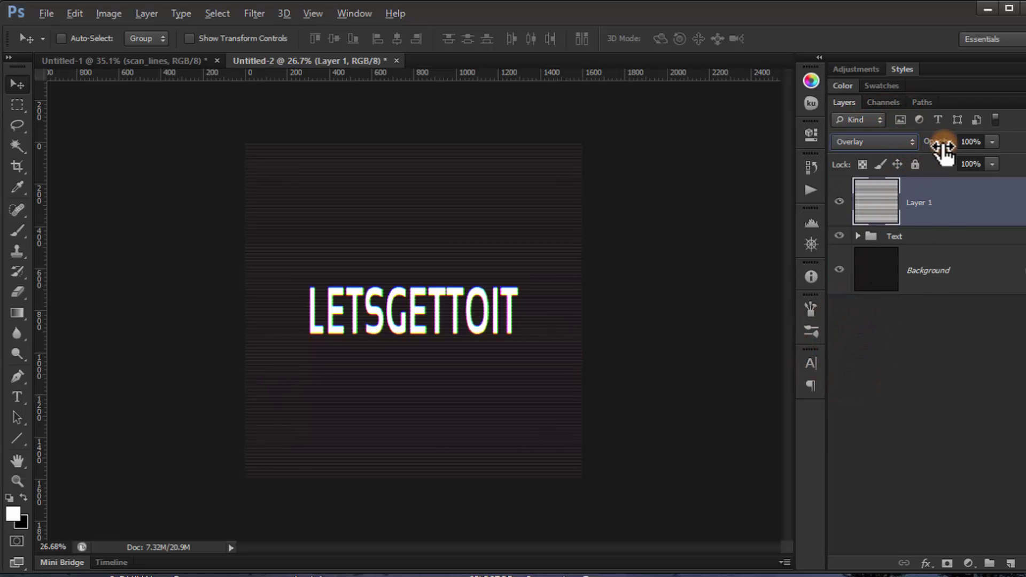
pyautogui.moveTo(948, 149); pyautogui.dragTo(889, 150)
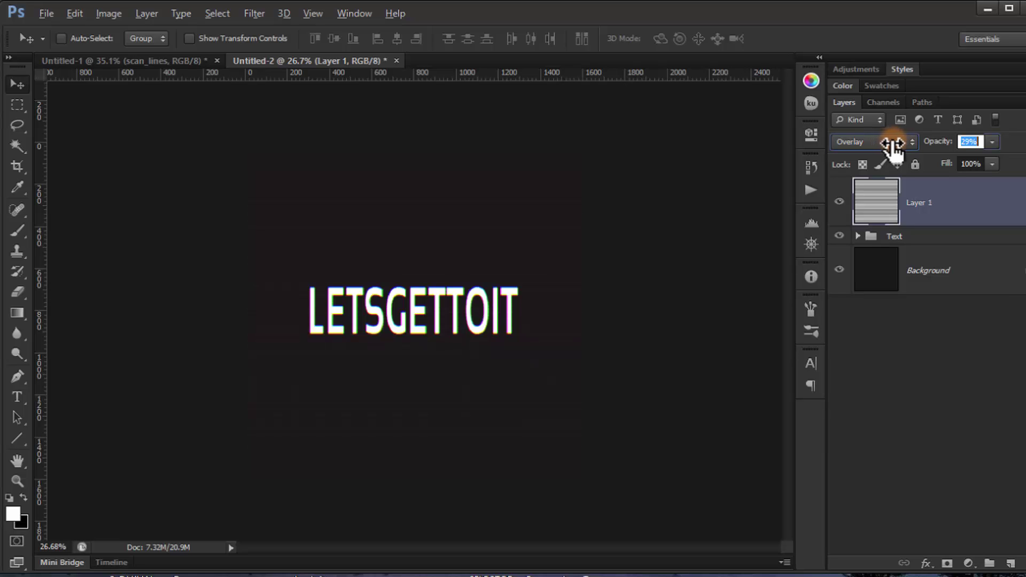
pyautogui.moveTo(972, 141); pyautogui.dragTo(955, 144)
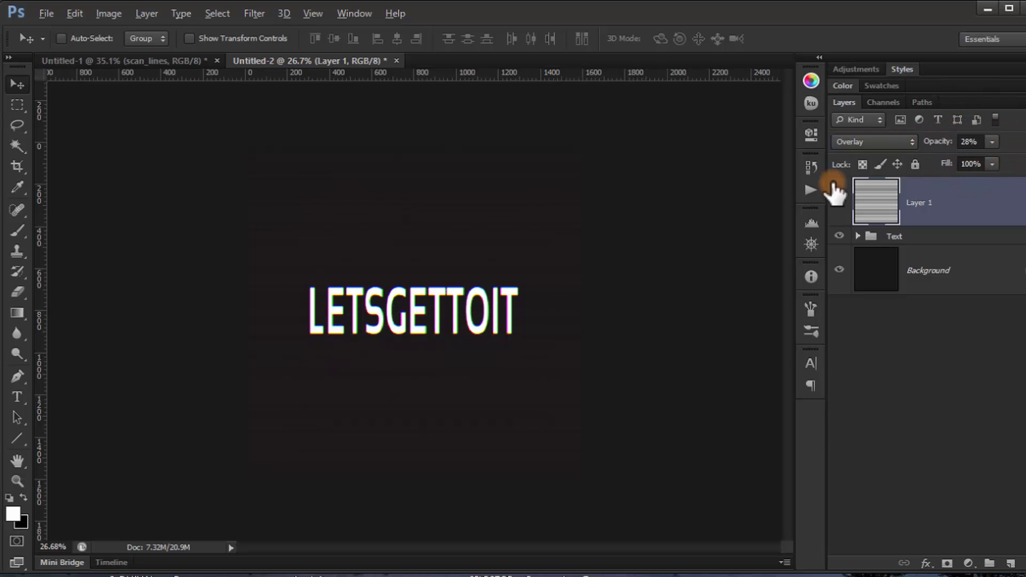
pyautogui.moveTo(826, 192); pyautogui.dragTo(1004, 539)
# - Create Layer 2 and fill it with 50% Gray using Edit > Fill
pyautogui.click(1010, 564)
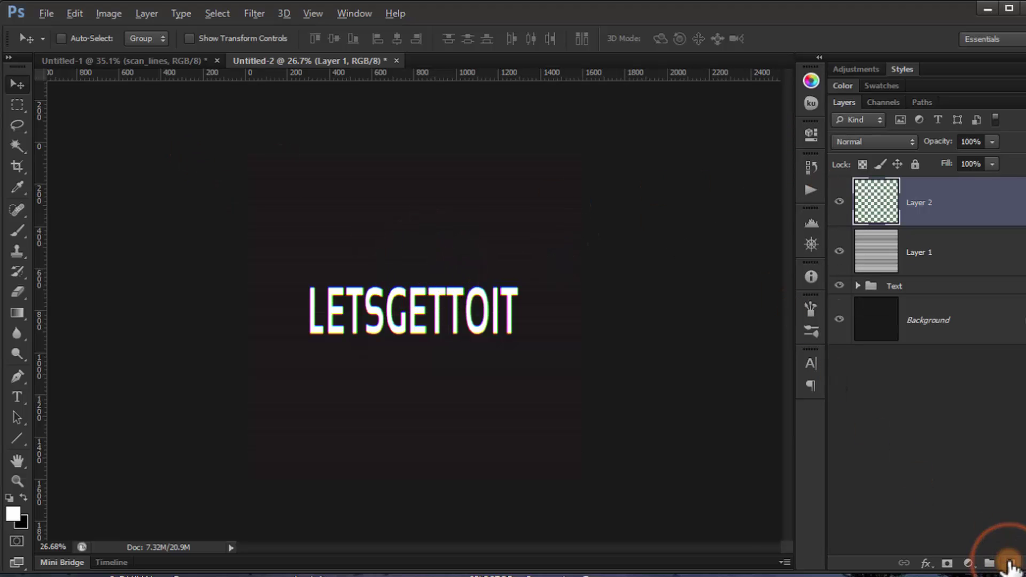
pyautogui.click(66, 16)
pyautogui.click(162, 234)
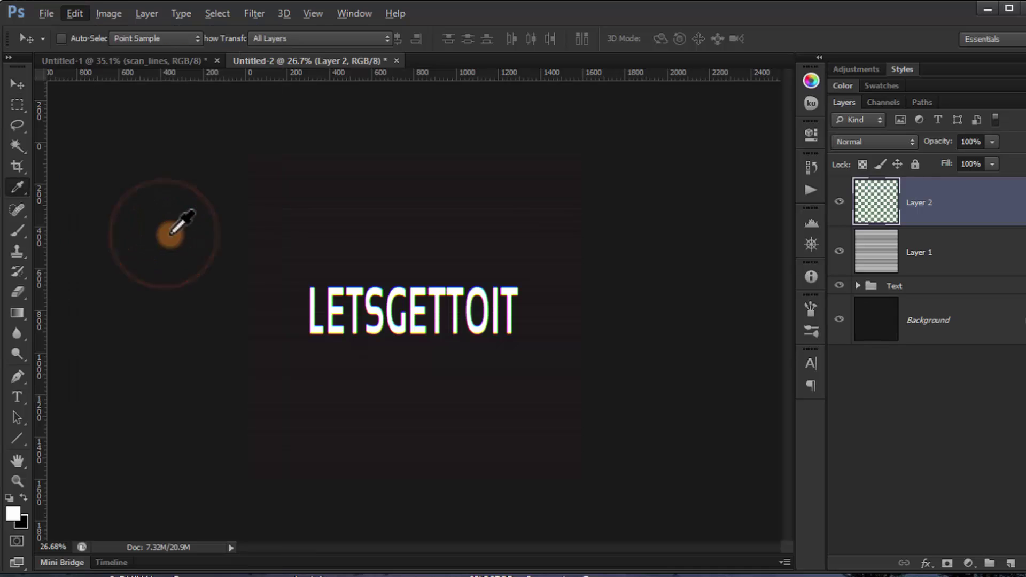
pyautogui.click(356, 162)
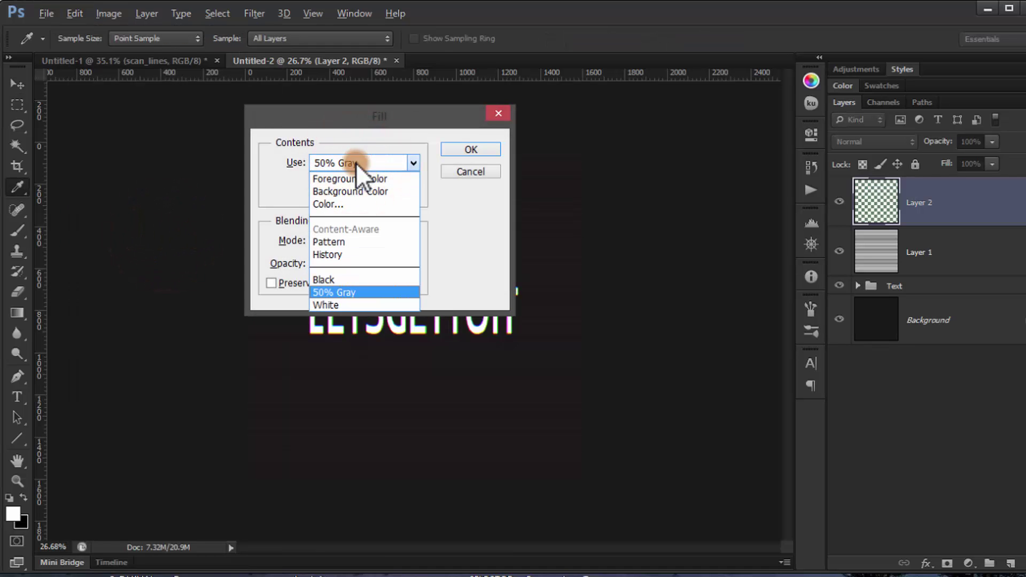
pyautogui.click(356, 162)
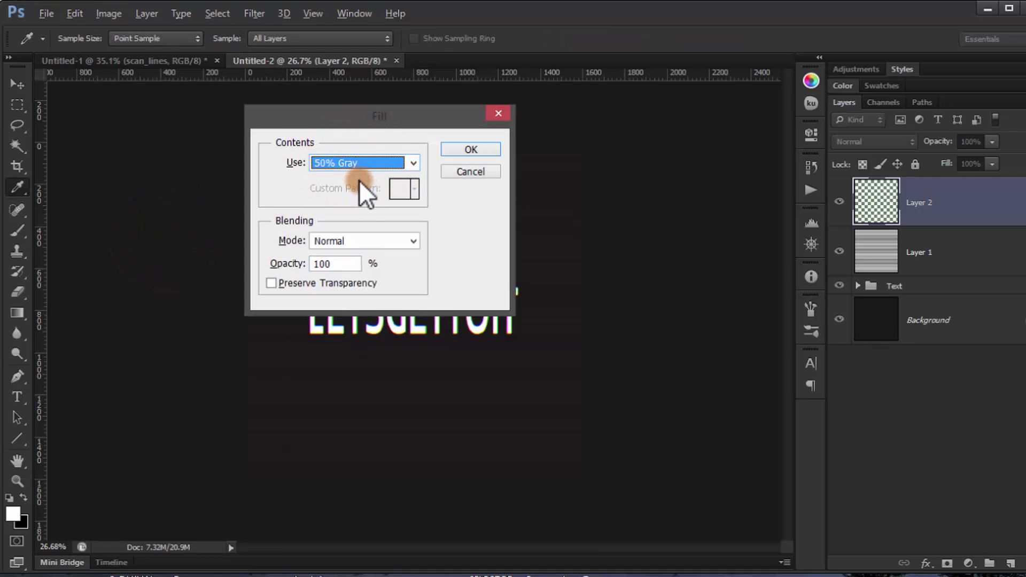
pyautogui.click(483, 151)
# - Add 18% Gaussian noise to Layer 2 and move it below the Text group
pyautogui.press('v')
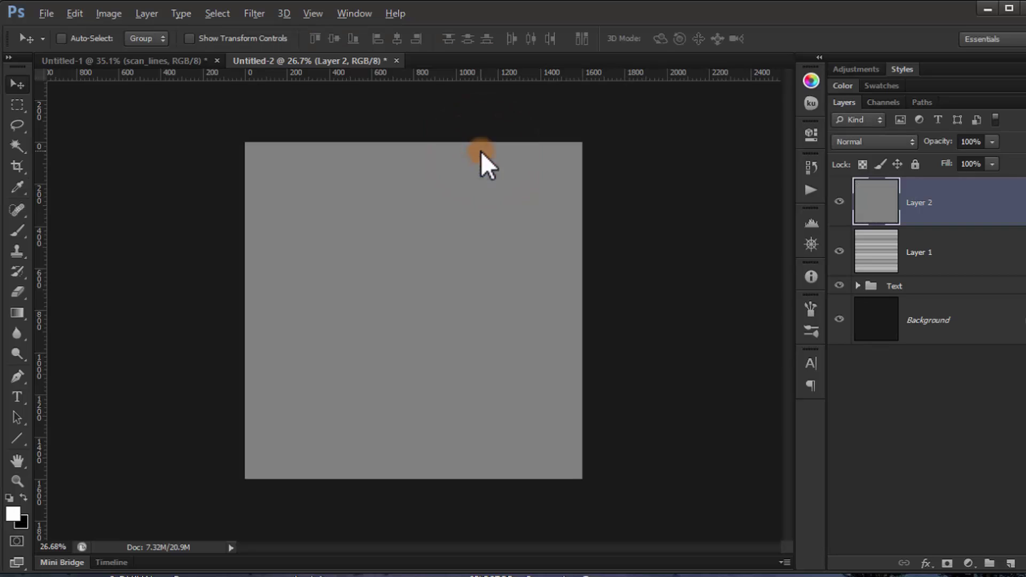
pyautogui.click(243, 18)
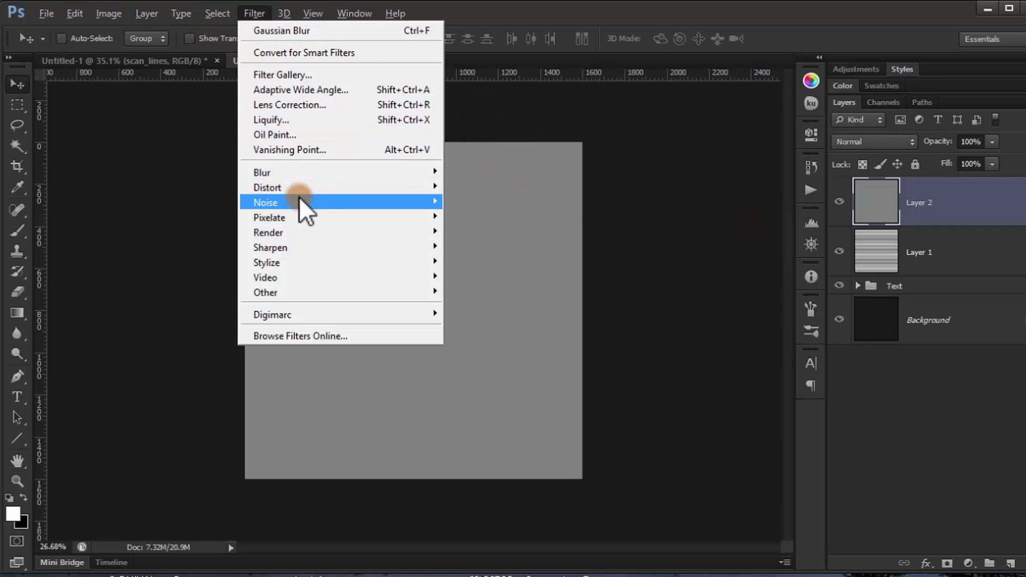
pyautogui.moveTo(299, 202)
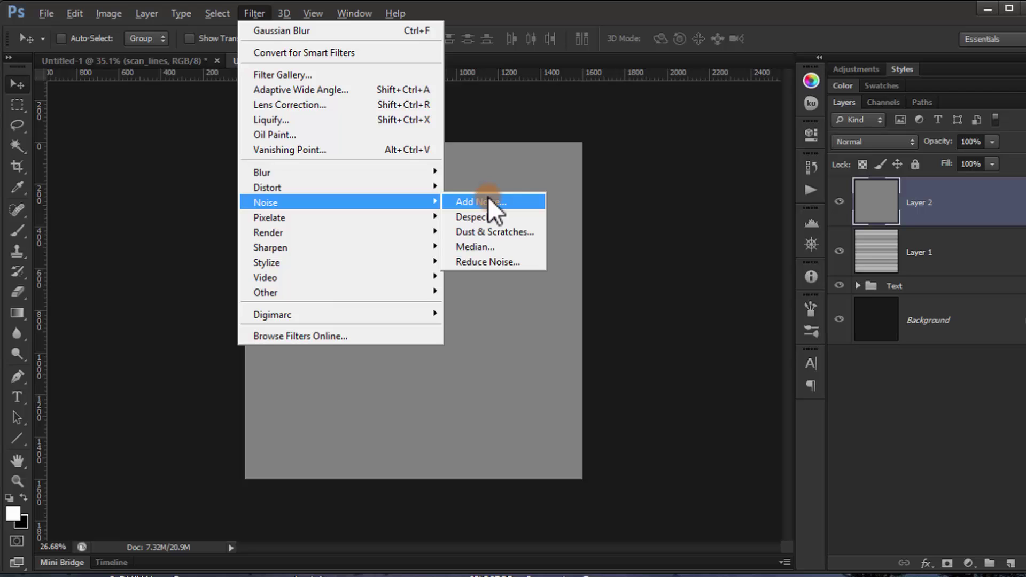
pyautogui.click(488, 197)
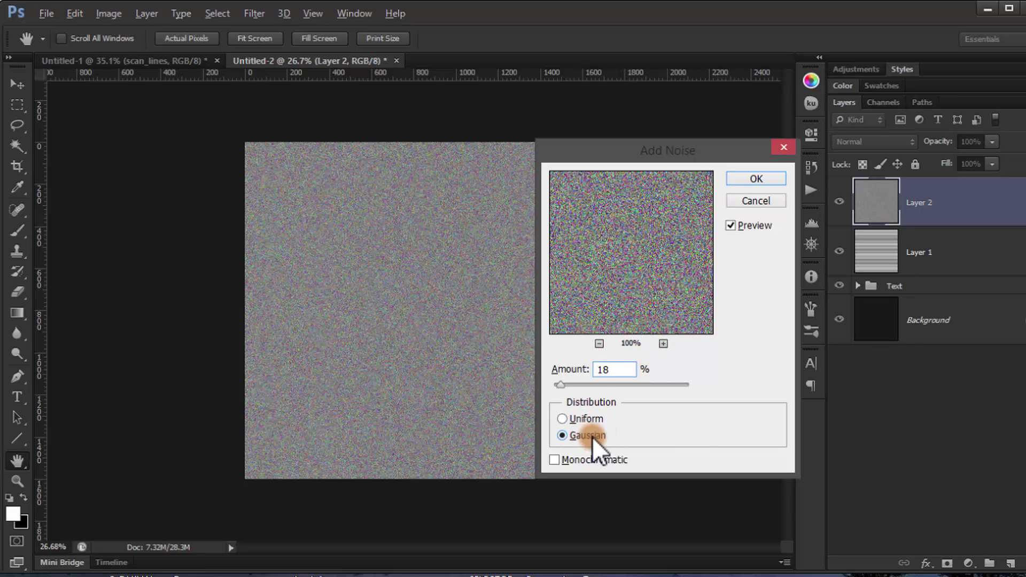
pyautogui.click(562, 463)
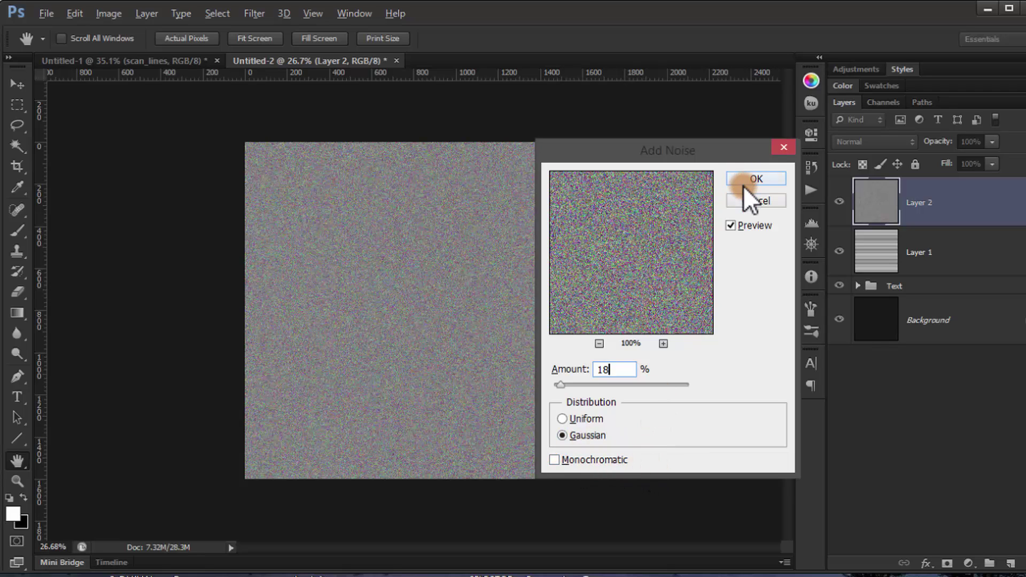
pyautogui.click(755, 179)
pyautogui.press('v')
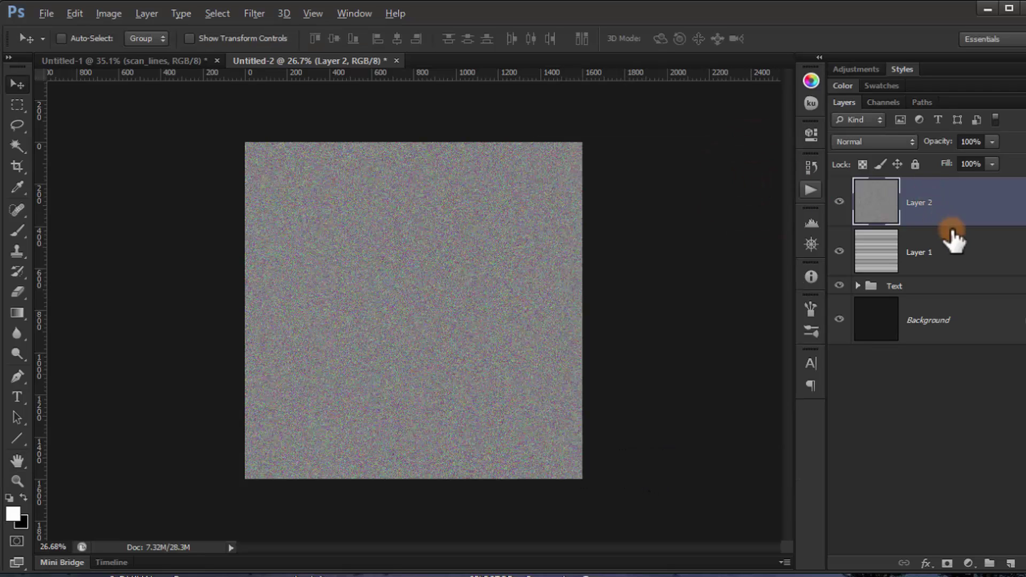
pyautogui.click(926, 206)
pyautogui.moveTo(928, 210); pyautogui.dragTo(939, 291)
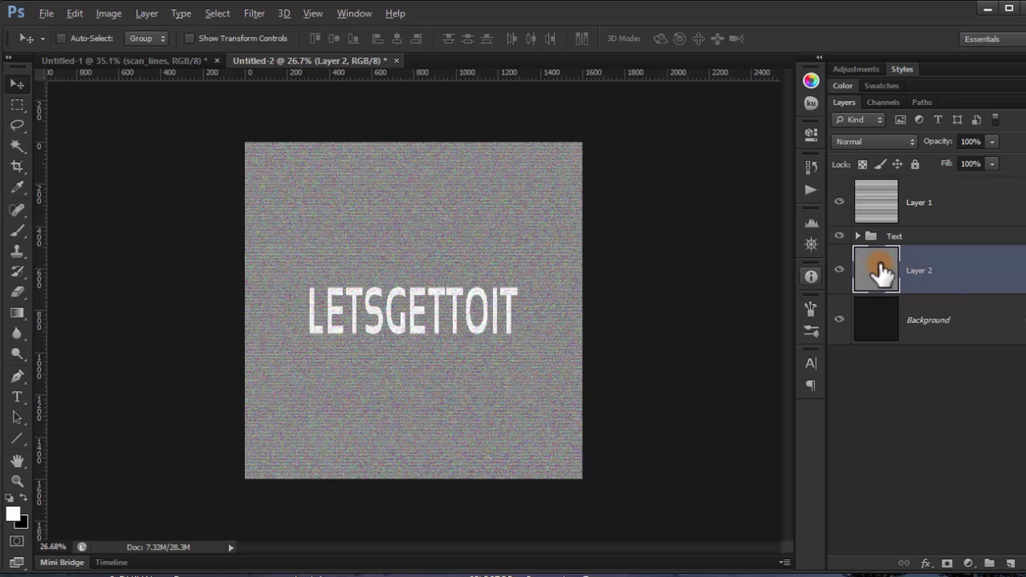
# - Set noise Layer 2 to Overlay blending and zoom in on the LETSGETTOIT text
pyautogui.click(891, 149)
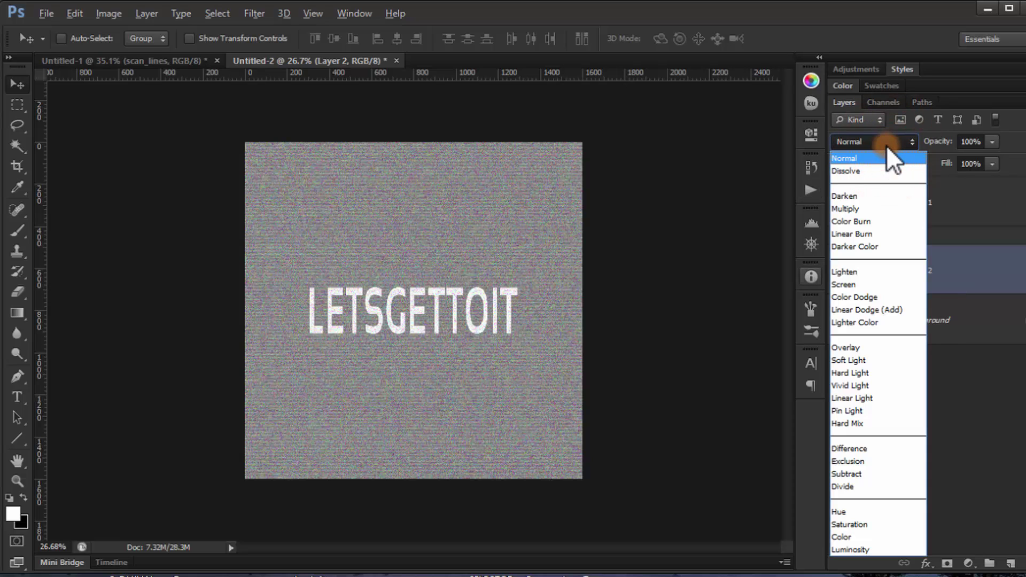
pyautogui.click(876, 346)
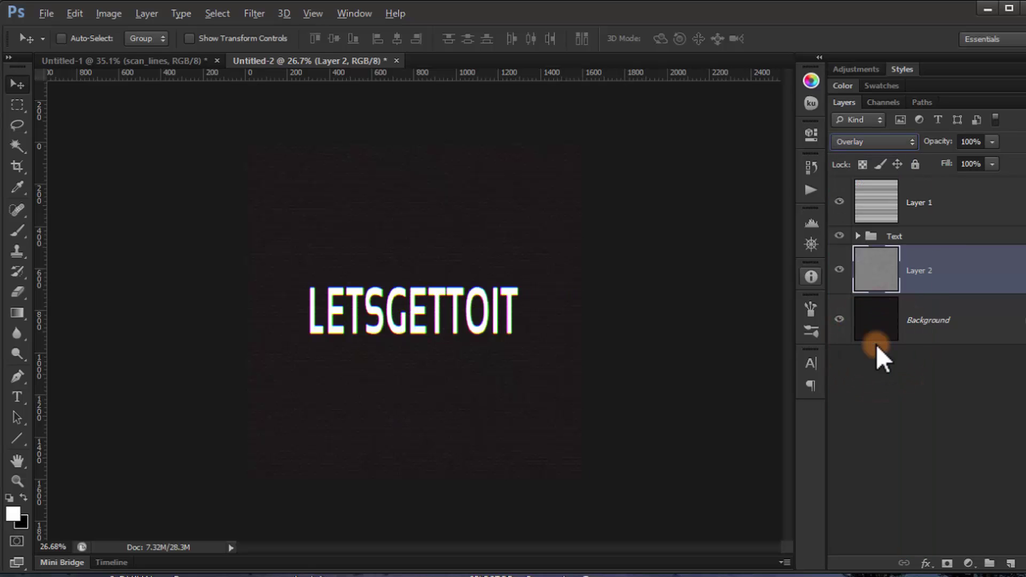
pyautogui.click(437, 307)
pyautogui.moveTo(438, 308); pyautogui.dragTo(374, 320)
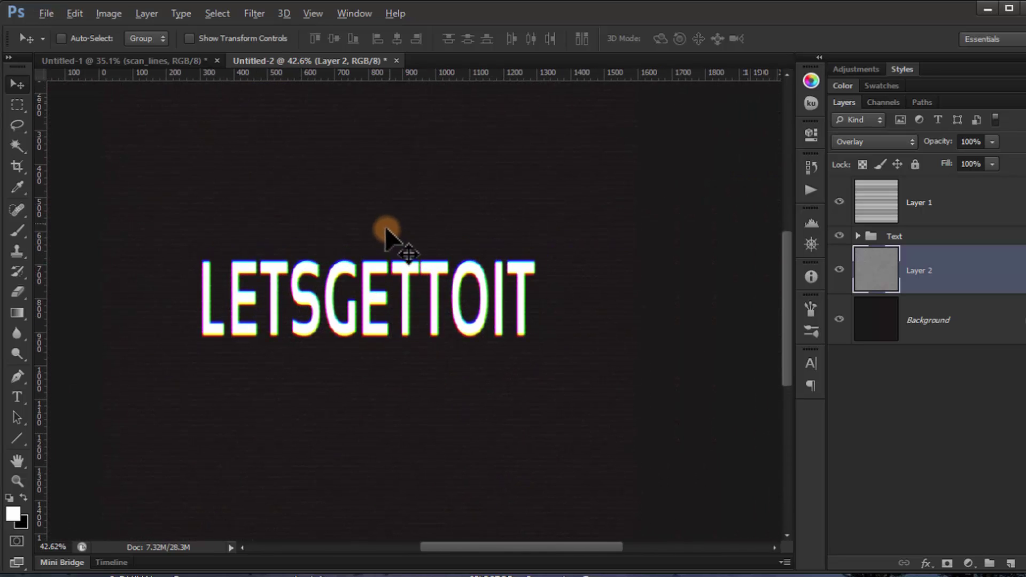
pyautogui.scroll(-1, 383, 235)
pyautogui.scroll(2, 392, 252)
pyautogui.scroll(1, 390, 248)
pyautogui.scroll(-3, 389, 251)
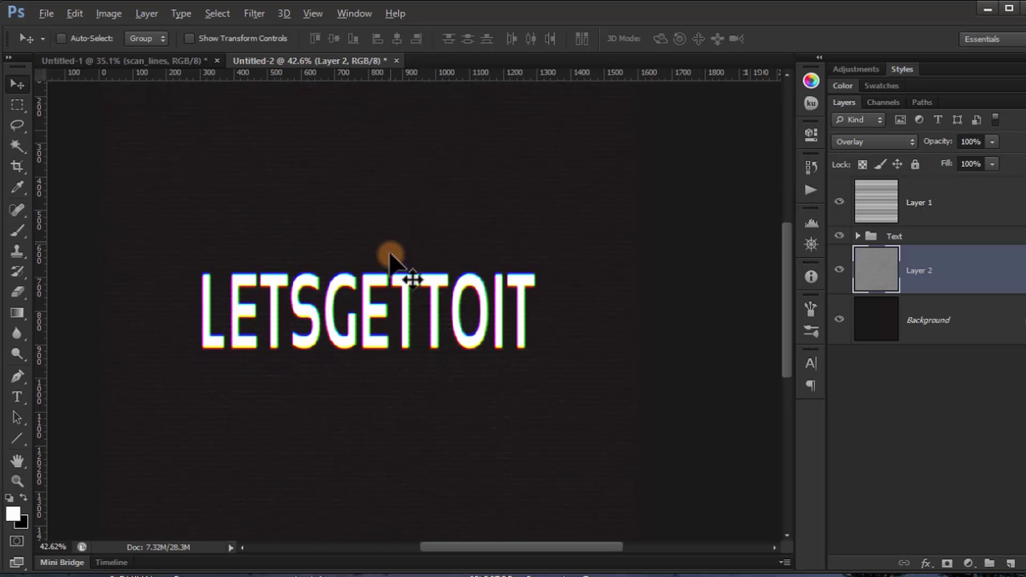
pyautogui.scroll(-1, 385, 261)
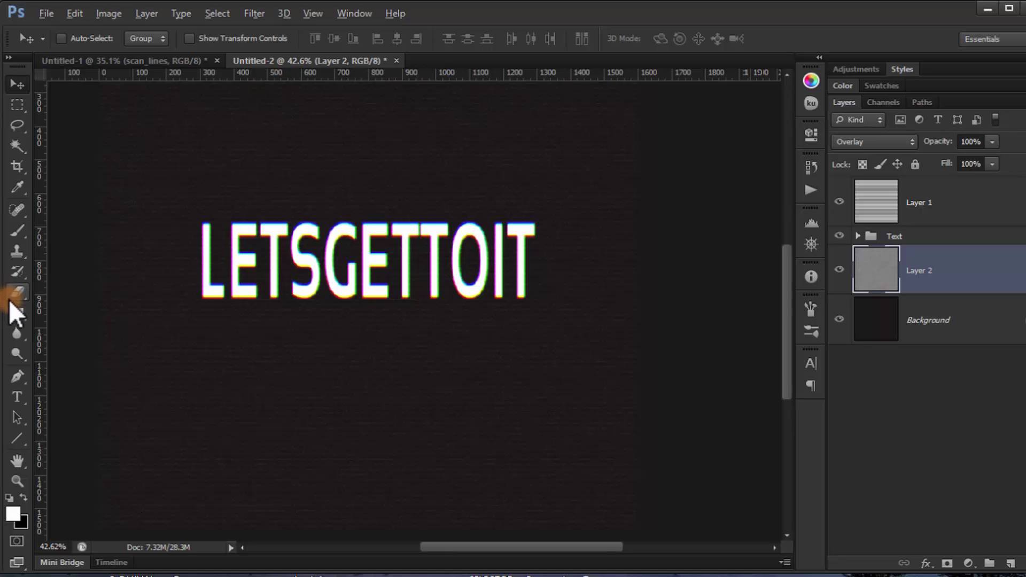
# - Draw a long thin rectangular selection strip below the LETSGETTOIT text
pyautogui.click(20, 333)
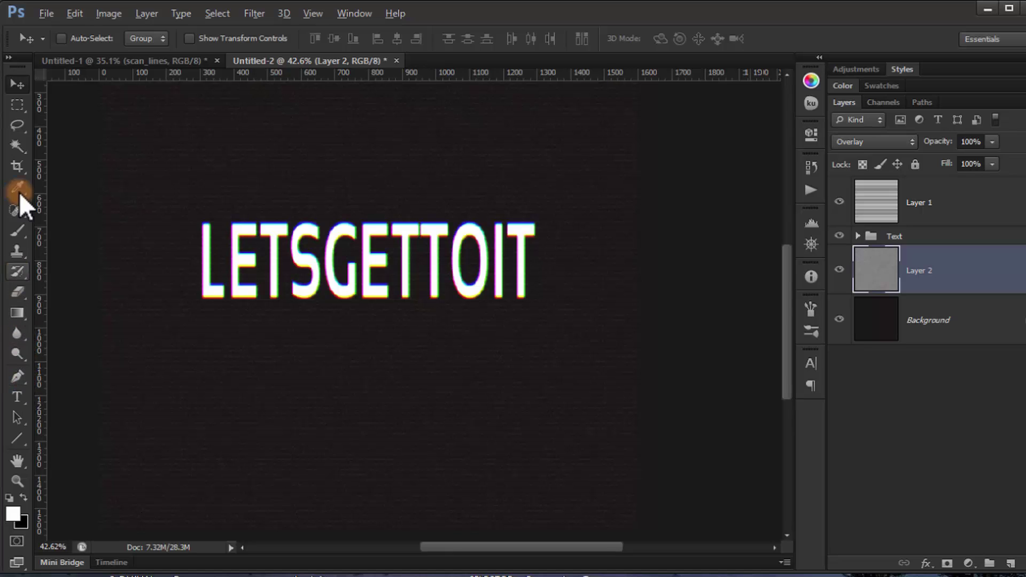
pyautogui.click(19, 106)
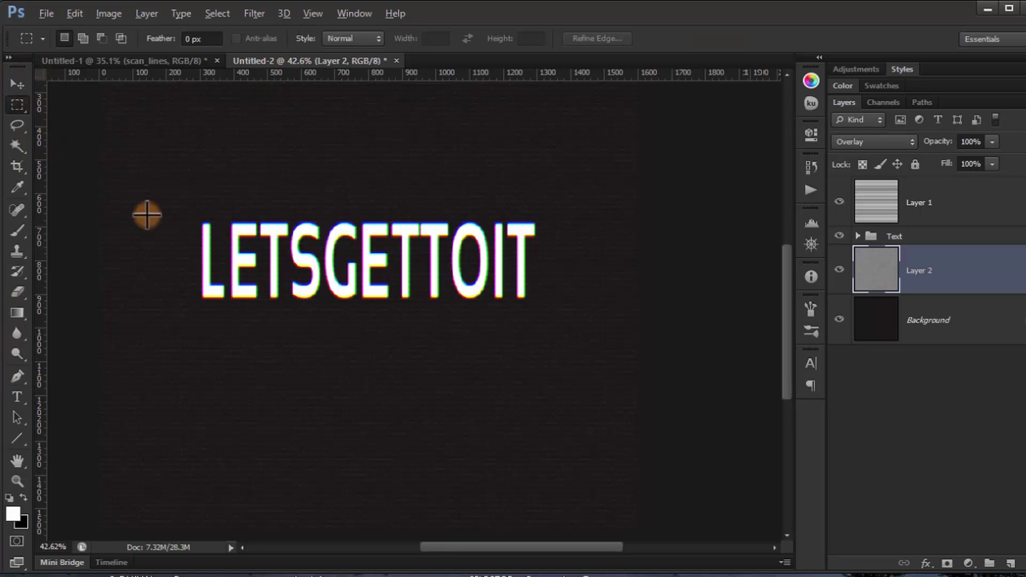
pyautogui.scroll(-3, 149, 218)
pyautogui.moveTo(230, 365); pyautogui.dragTo(740, 381)
# - Fill the strip with 50% gray on a new Layer 3 above Layer 1, then deselect
pyautogui.click(994, 201)
pyautogui.click(1011, 563)
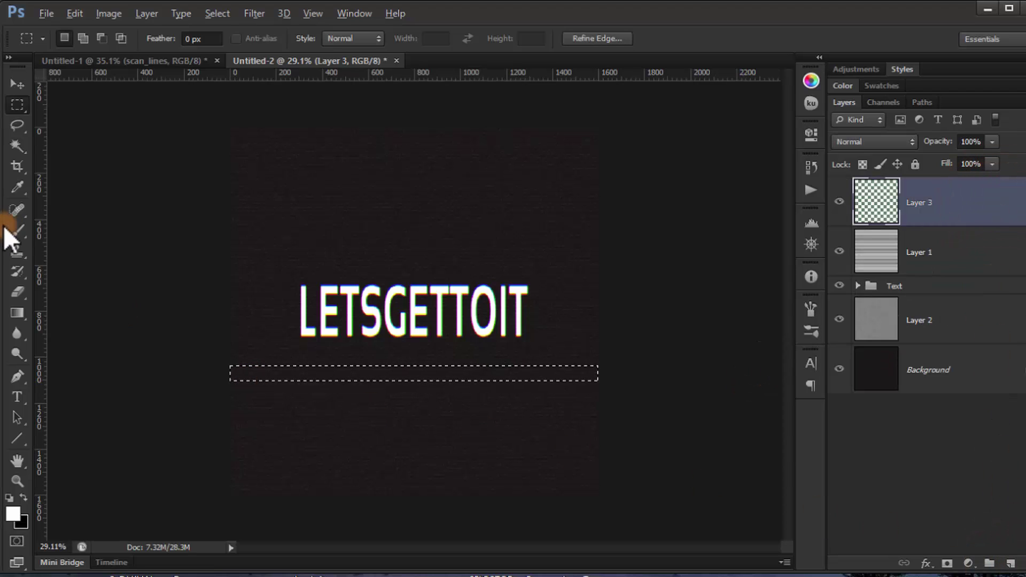
pyautogui.click(79, 16)
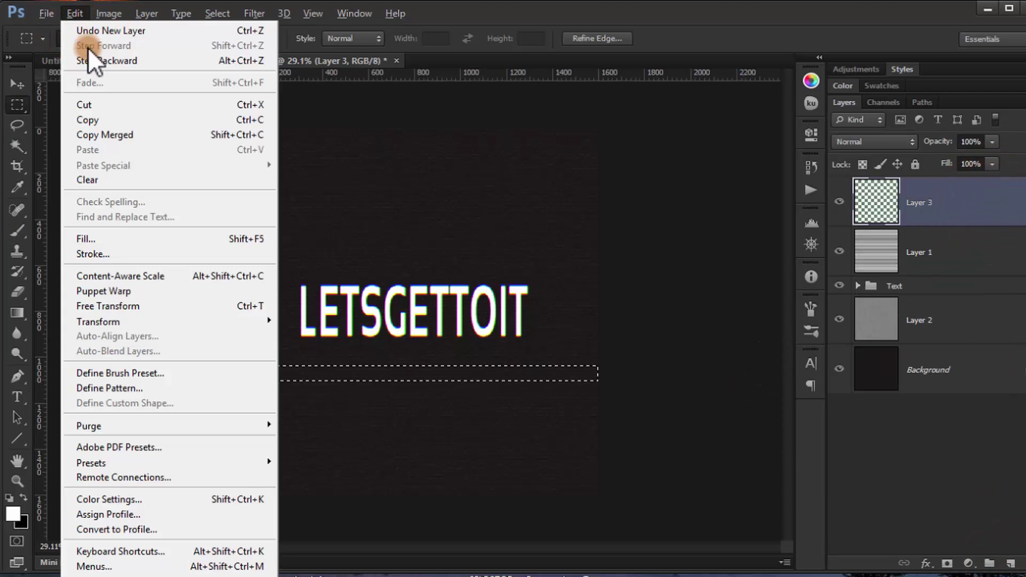
pyautogui.click(122, 237)
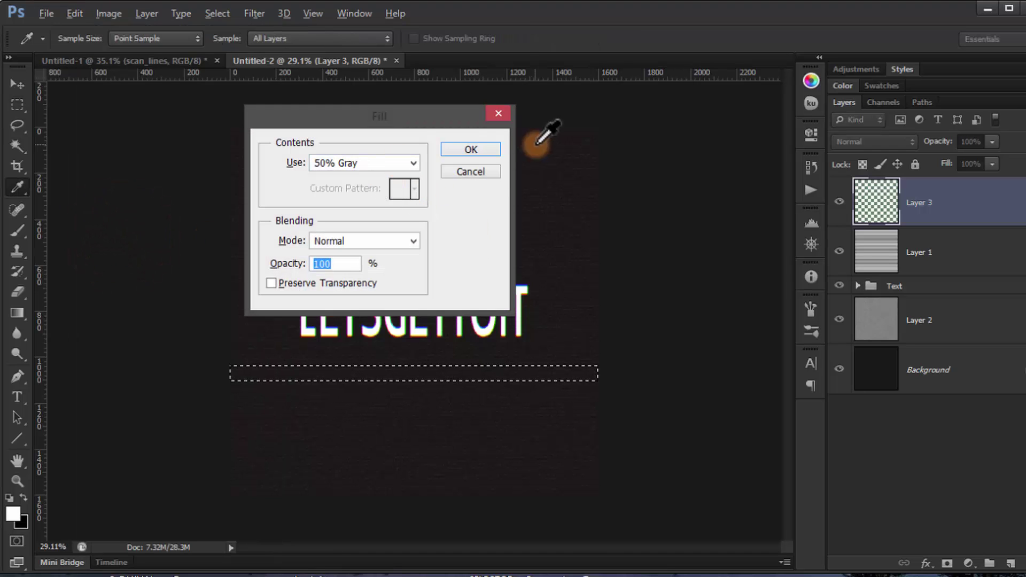
pyautogui.click(484, 152)
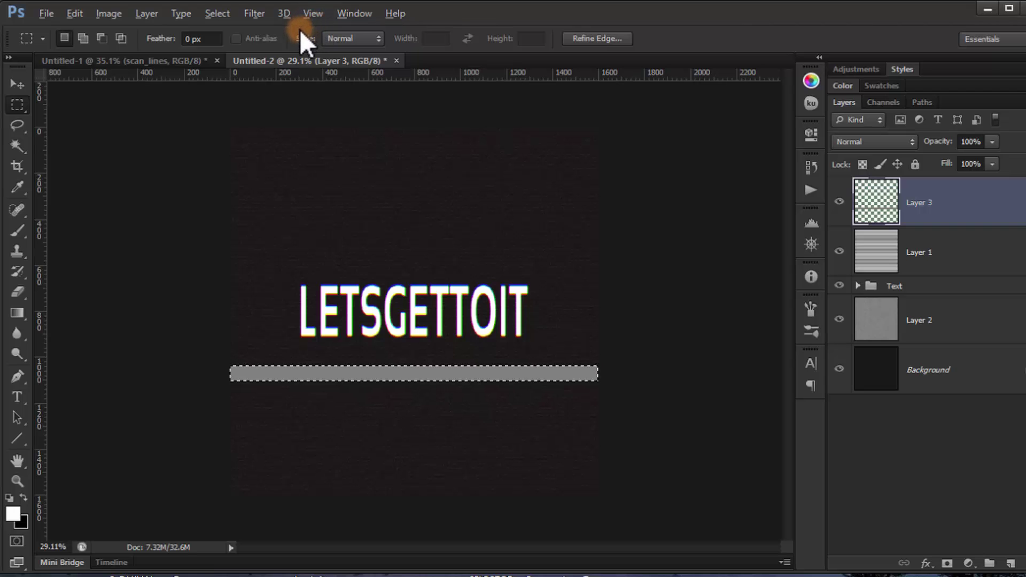
pyautogui.hotkey('ctrl', 'd')
pyautogui.scroll(3, 337, 259)
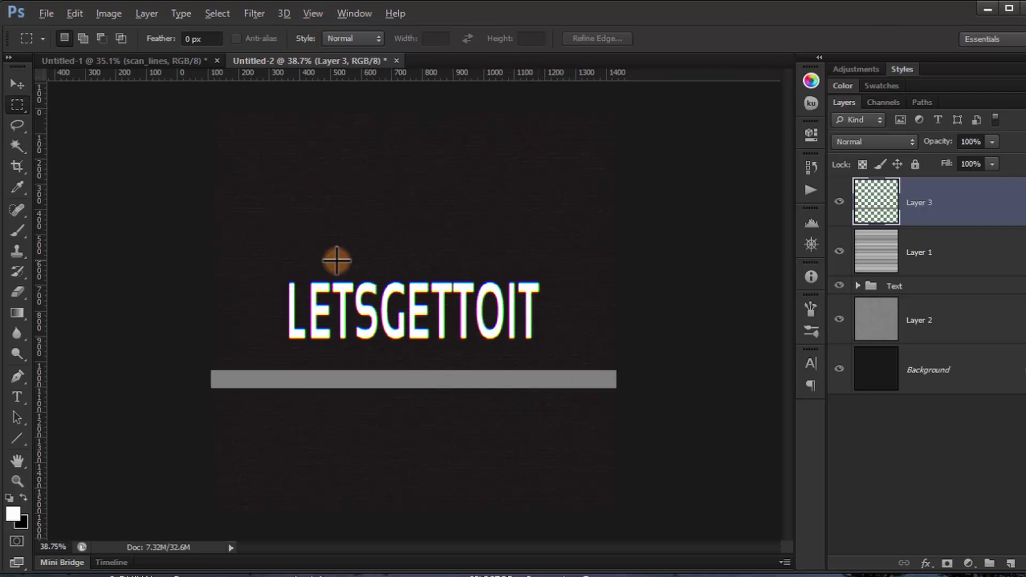
# - Add 22% Gaussian noise to the gray bar on Layer 3
pyautogui.click(254, 13)
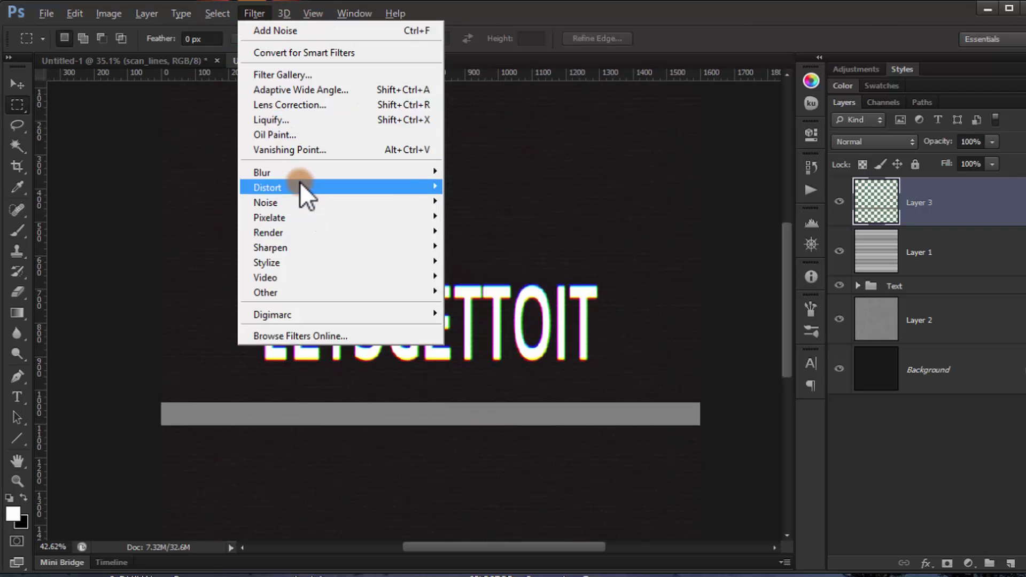
pyautogui.moveTo(310, 200)
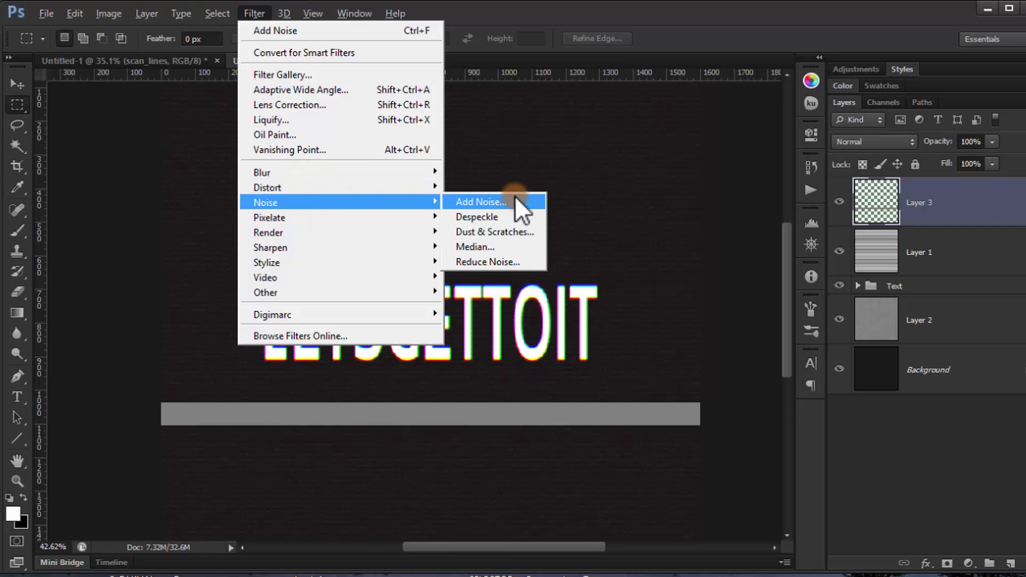
pyautogui.click(492, 199)
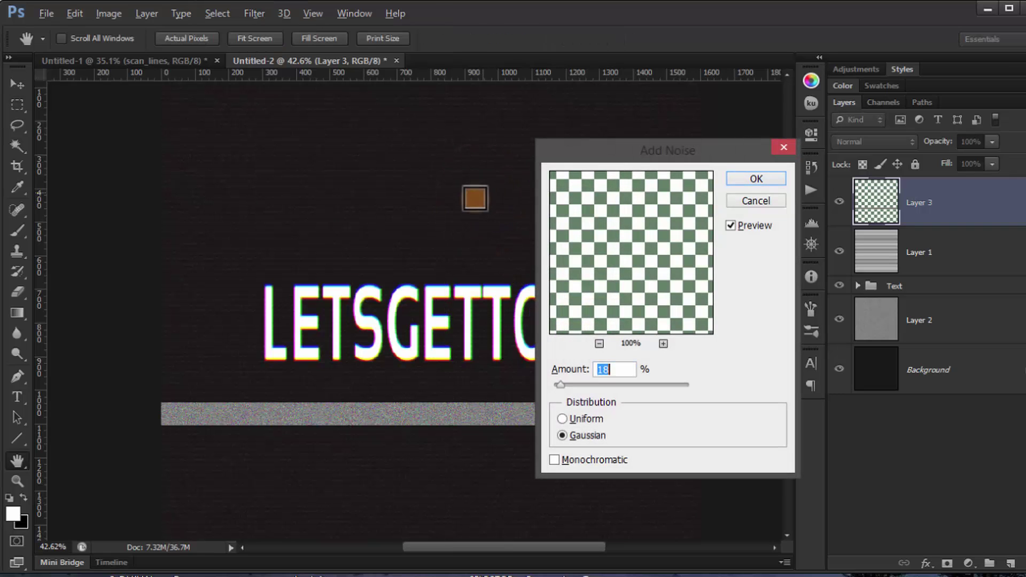
pyautogui.write('22')
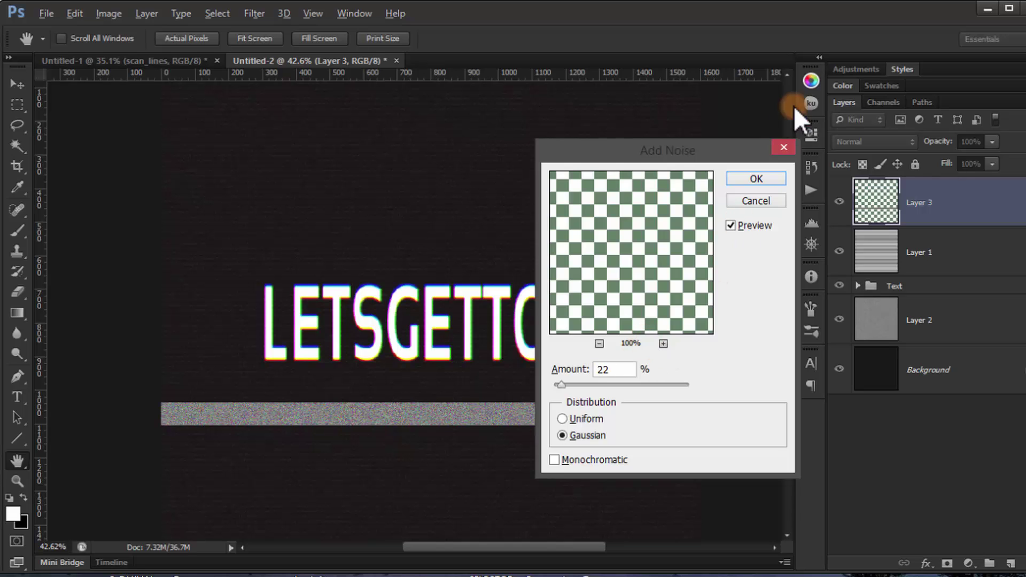
pyautogui.click(756, 178)
# - Set Layer 3's blend mode to Hard Light, leaving its layer style unchanged
pyautogui.press('m')
pyautogui.click(864, 141)
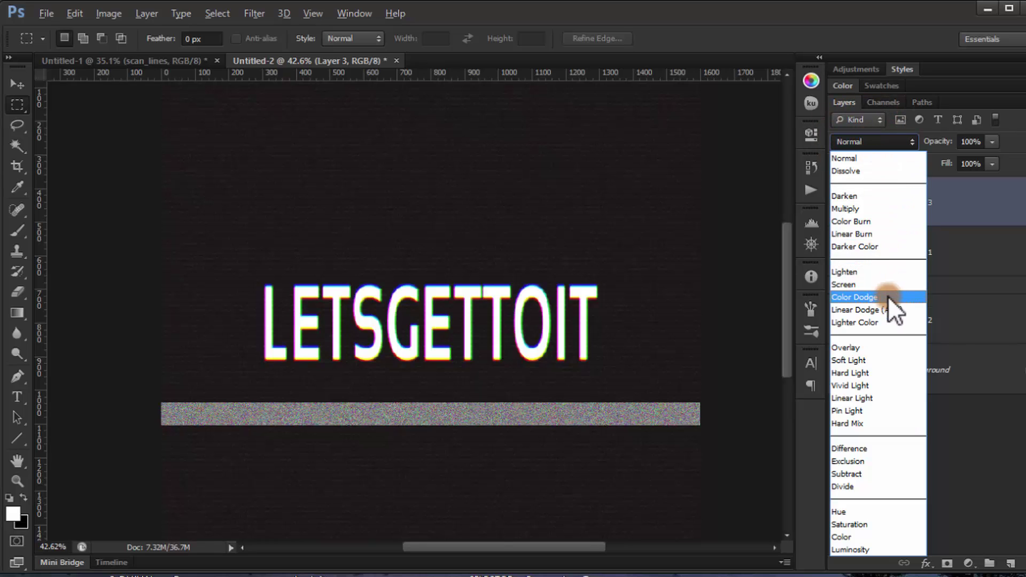
pyautogui.click(887, 373)
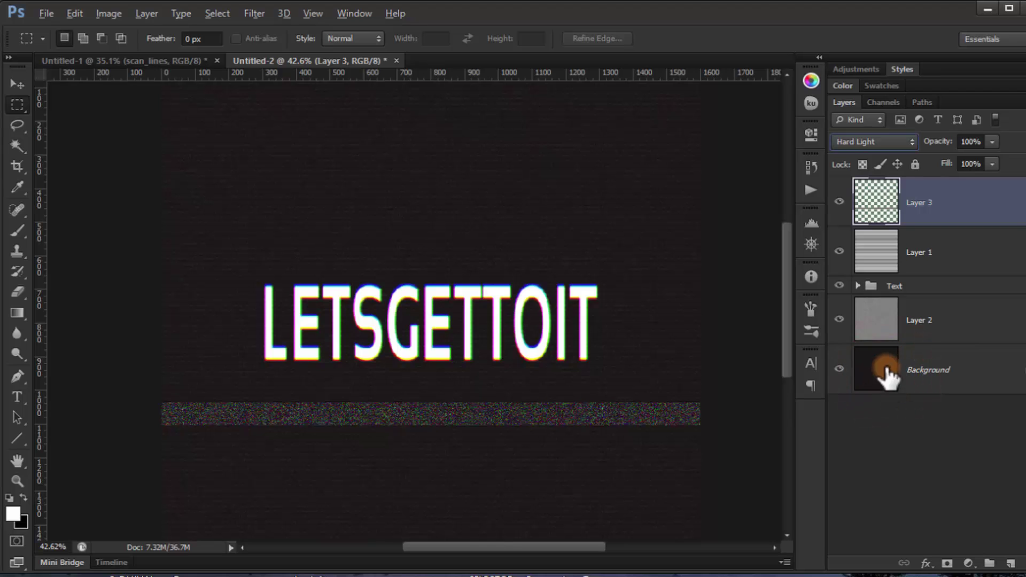
pyautogui.click(18, 84)
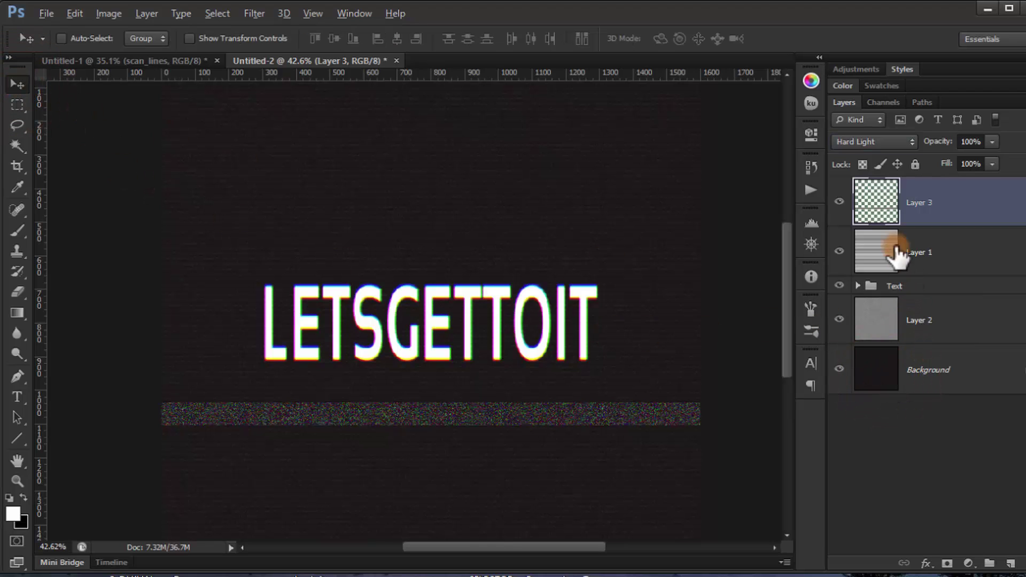
pyautogui.doubleClick(868, 202)
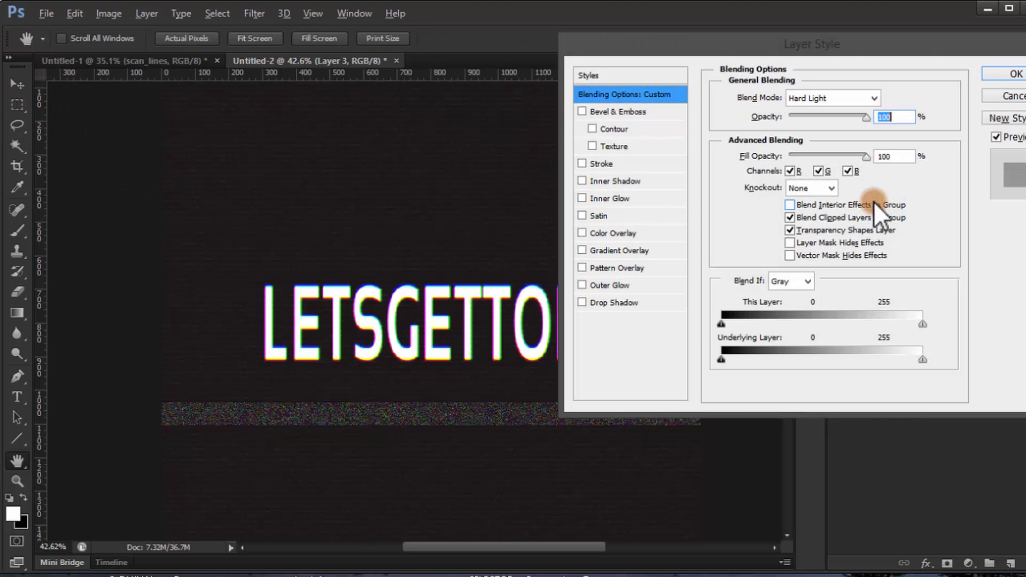
pyautogui.click(1018, 96)
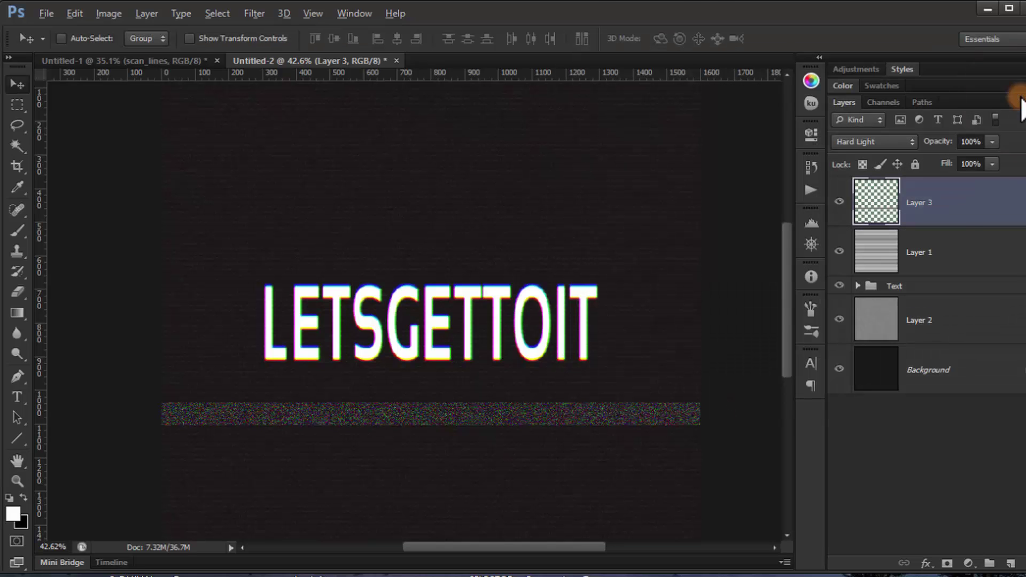
# - Squash the noise band to about 59% of its height
pyautogui.scroll(3, 556, 420)
pyautogui.moveTo(553, 419); pyautogui.dragTo(557, 378)
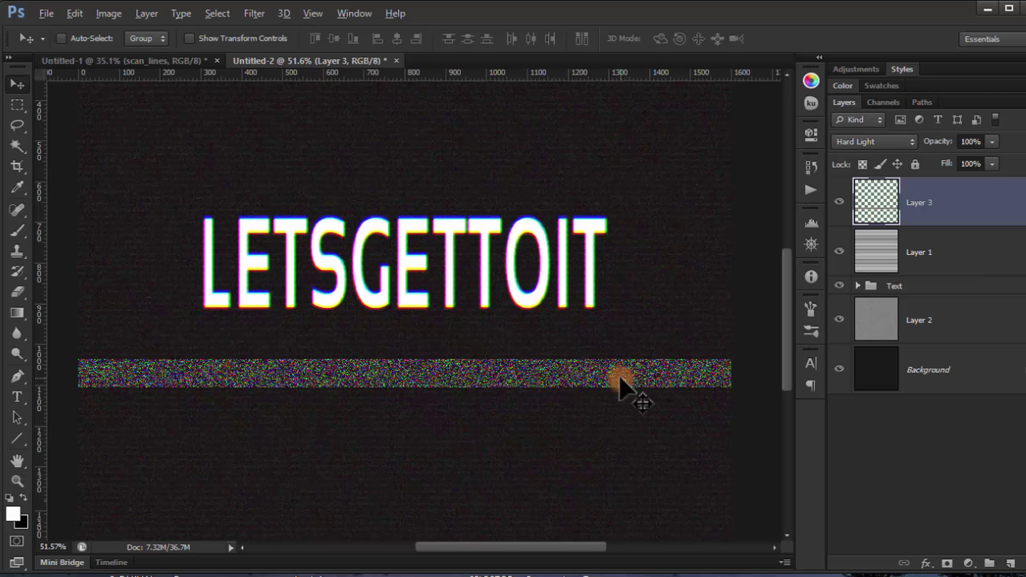
pyautogui.hotkey('ctrl', 't')
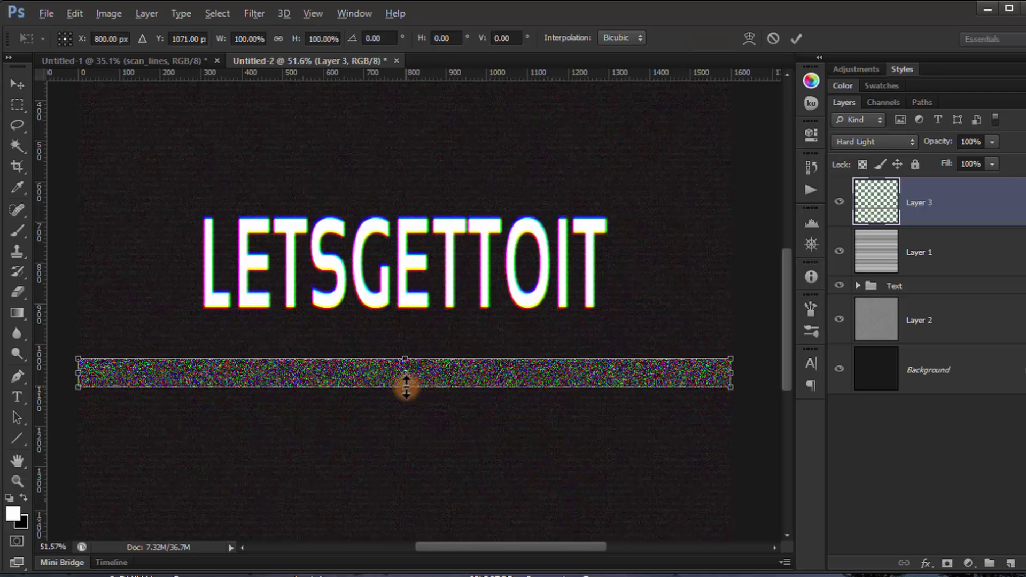
pyautogui.moveTo(406, 386); pyautogui.dragTo(404, 376)
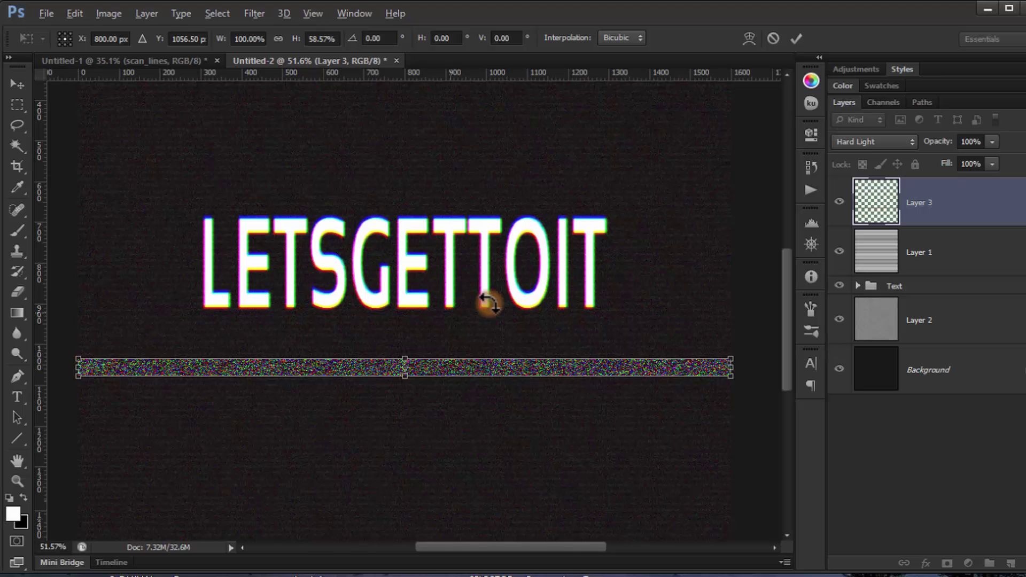
pyautogui.press('Return')
# - Duplicate the noise band a little lower and squash the copy into a thin line
pyautogui.scroll(-3, 494, 321)
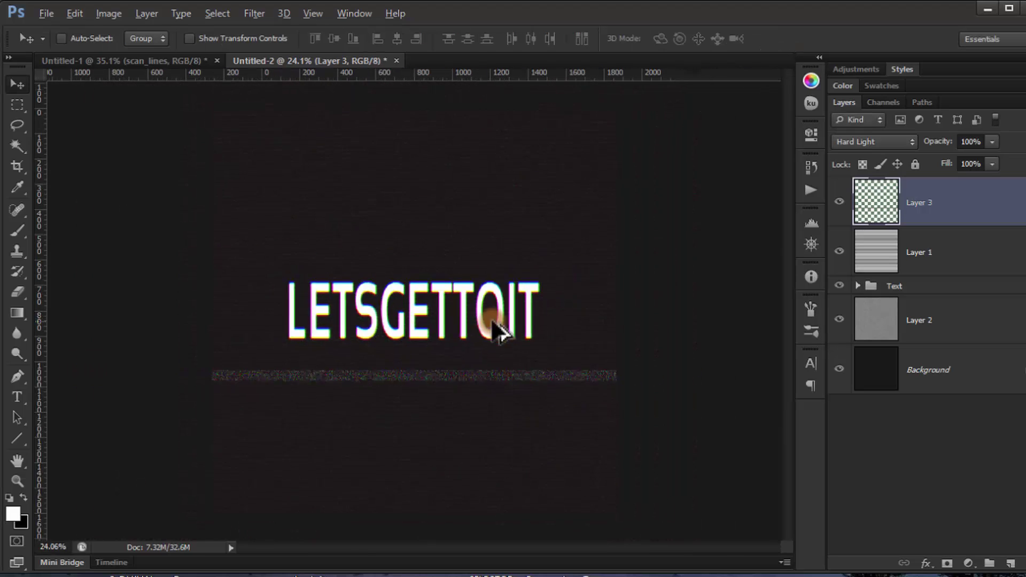
pyautogui.scroll(3, 436, 409)
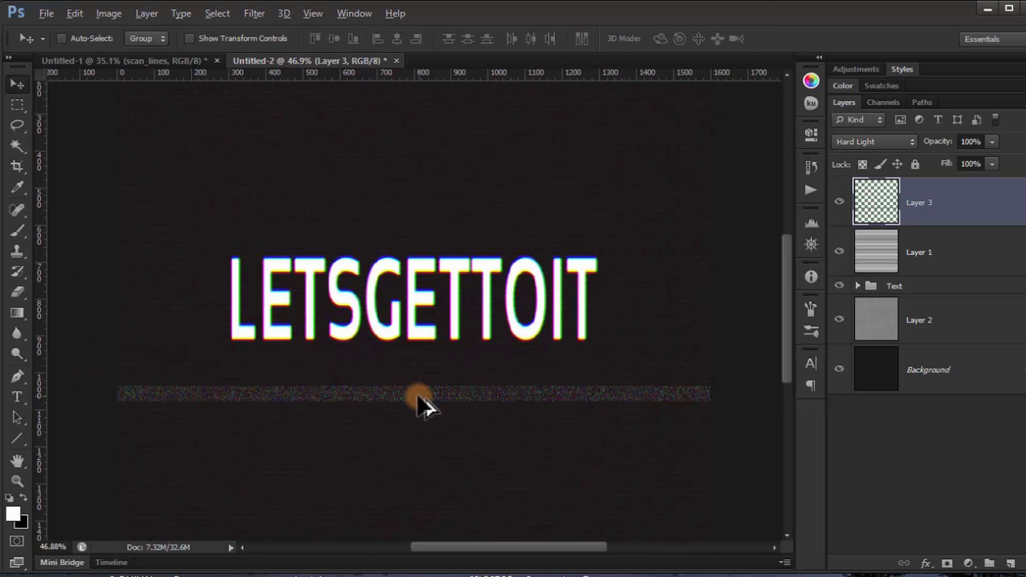
pyautogui.moveTo(416, 398); pyautogui.dragTo(413, 458)
pyautogui.hotkey('ctrl', 't')
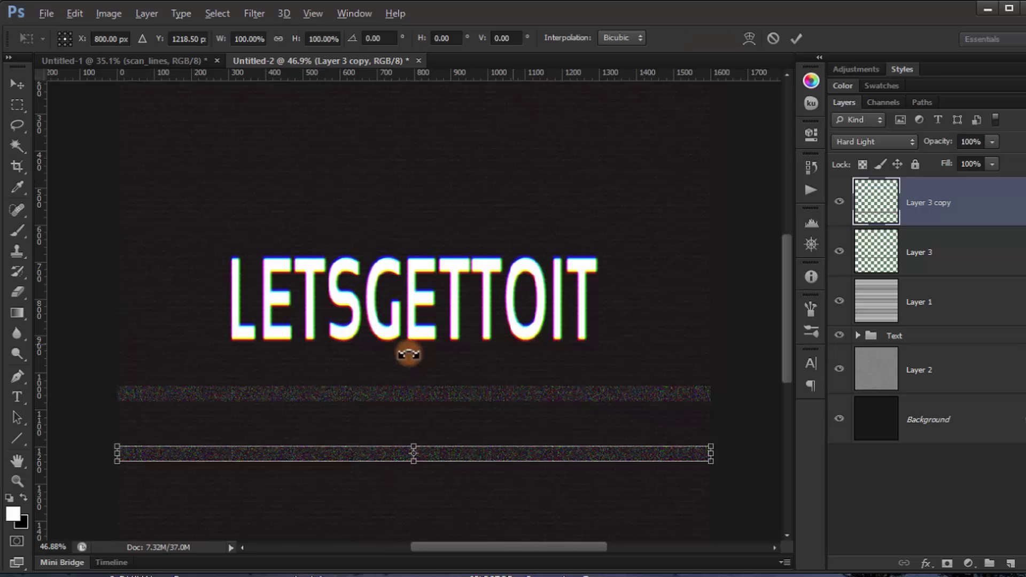
pyautogui.moveTo(414, 447); pyautogui.dragTo(415, 453)
pyautogui.press('Return')
# - Make the upper noise band on Layer 3 thinner
pyautogui.scroll(-2, 591, 408)
pyautogui.scroll(-1, 447, 474)
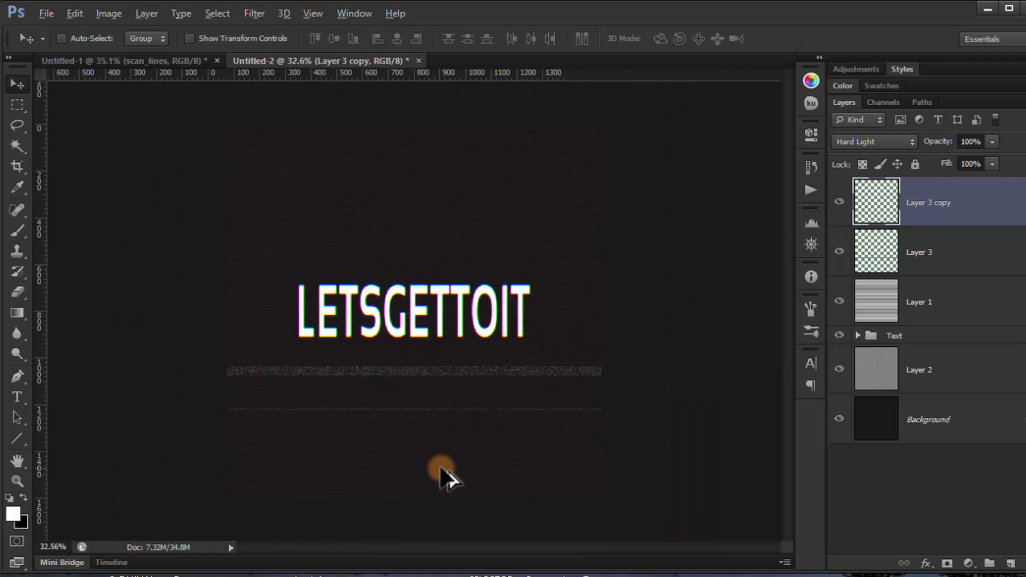
pyautogui.scroll(3, 423, 390)
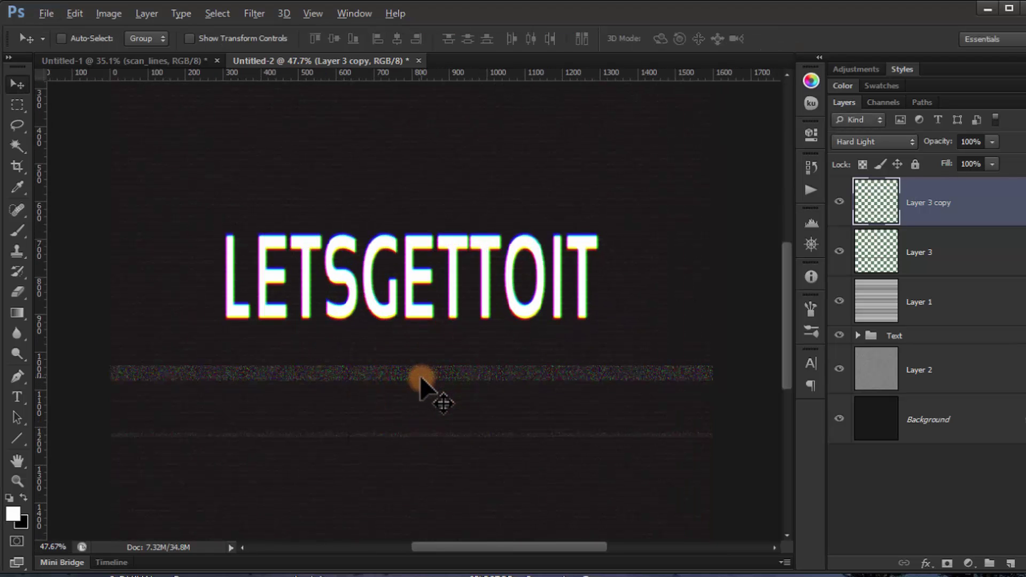
pyautogui.click(915, 254)
pyautogui.hotkey('ctrl', 't')
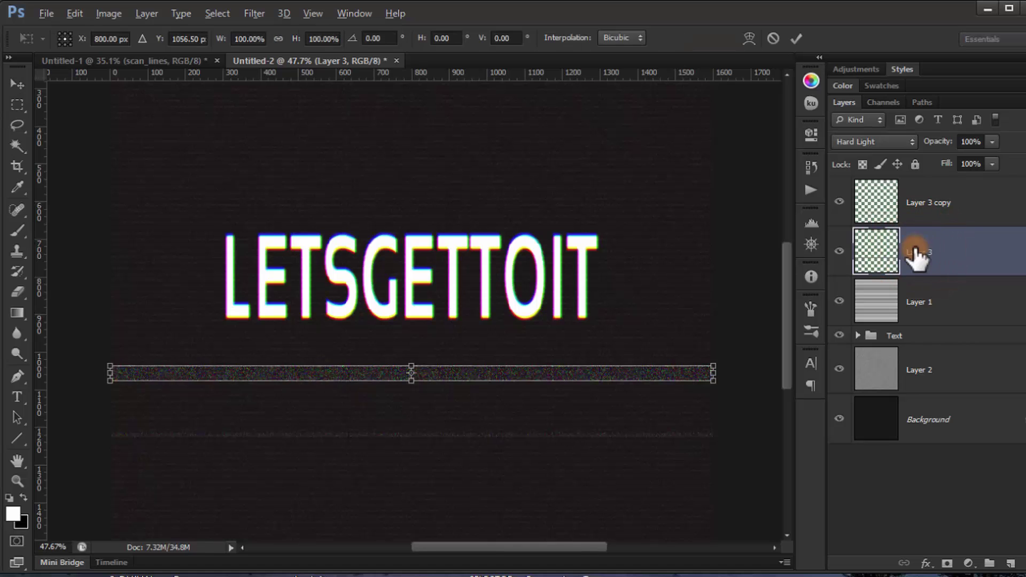
pyautogui.moveTo(429, 379); pyautogui.dragTo(429, 372)
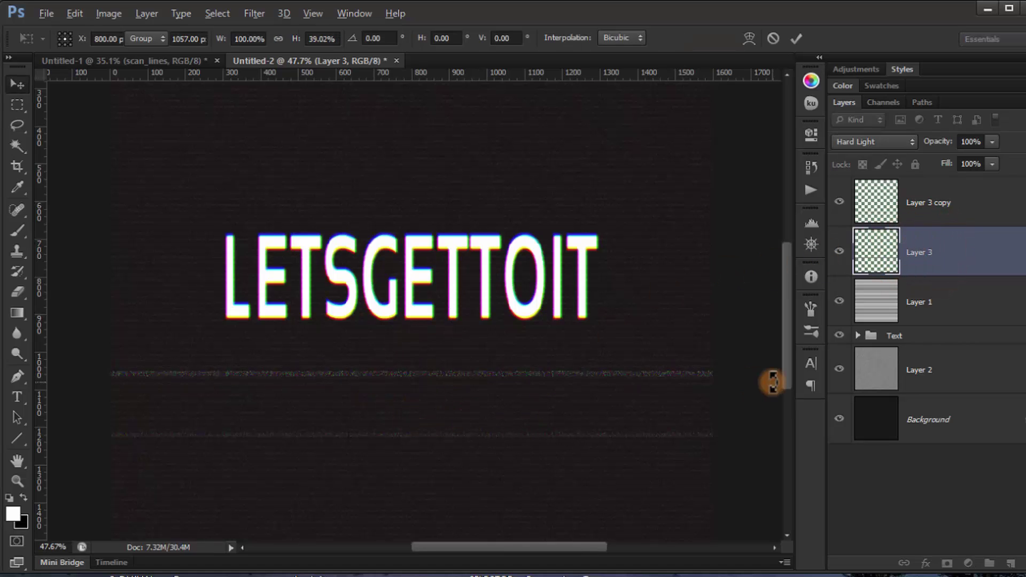
pyautogui.press('Return')
# - Duplicate a noise band lower on the canvas and stretch that copy taller
pyautogui.scroll(3, 412, 398)
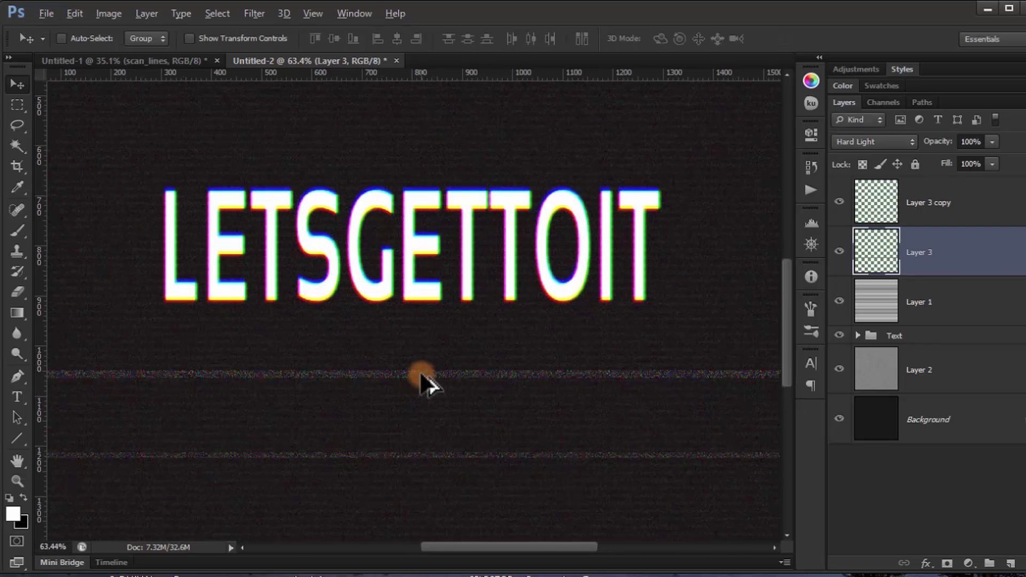
pyautogui.moveTo(422, 376); pyautogui.dragTo(429, 338)
pyautogui.hotkey('ctrl', 't')
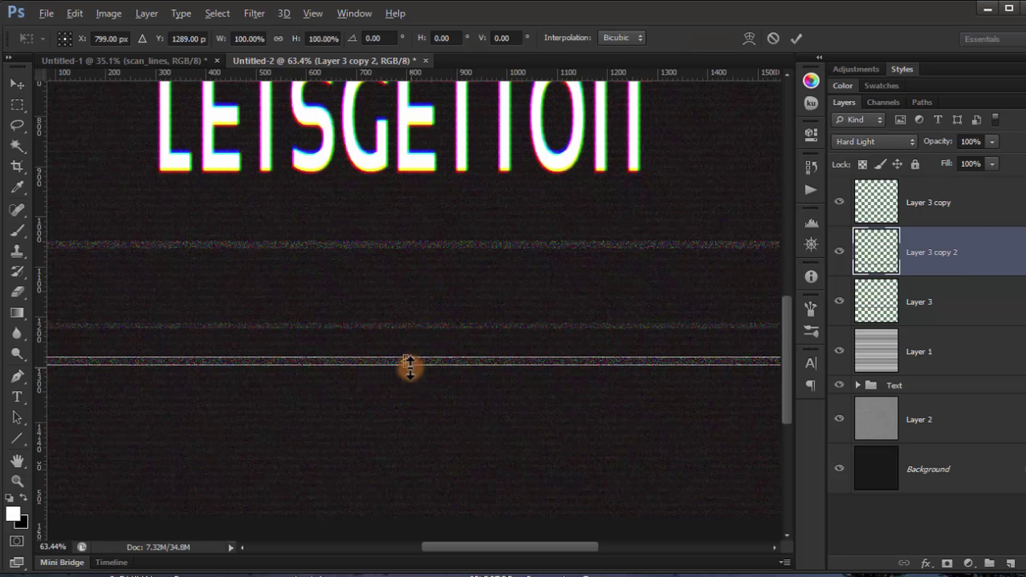
pyautogui.moveTo(409, 363); pyautogui.dragTo(431, 360)
pyautogui.press('Return')
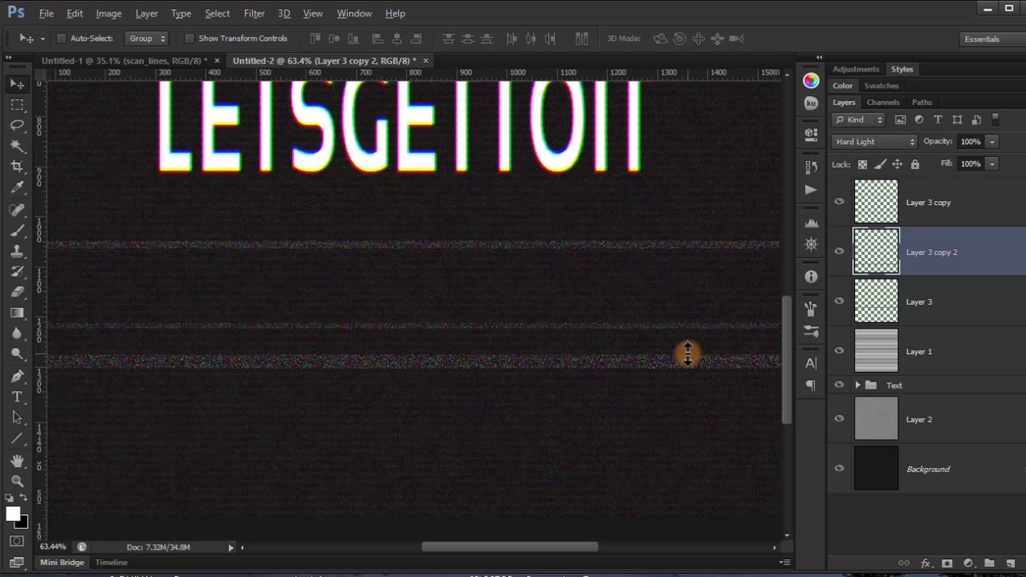
pyautogui.scroll(-5, 684, 390)
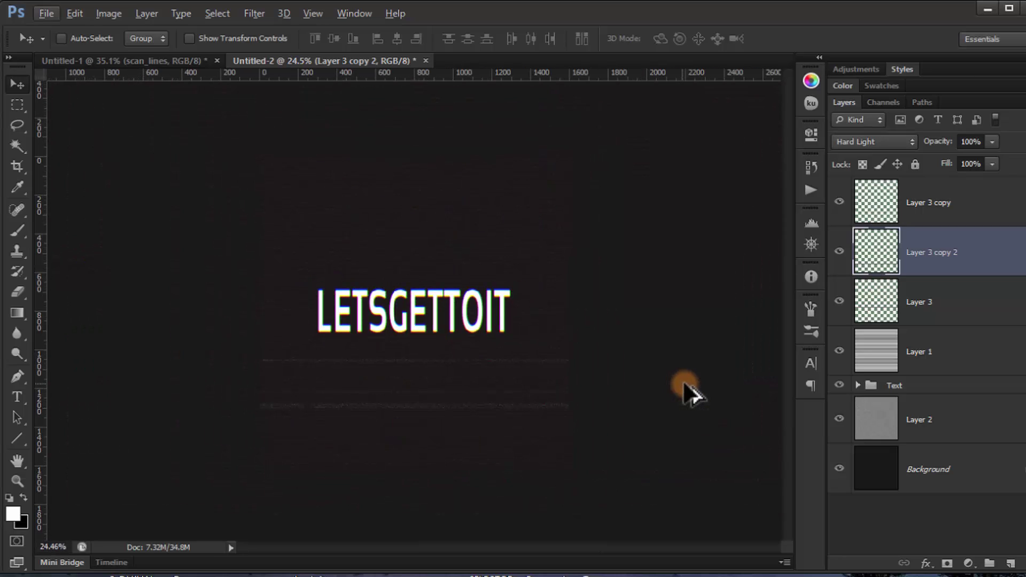
pyautogui.scroll(1, 601, 383)
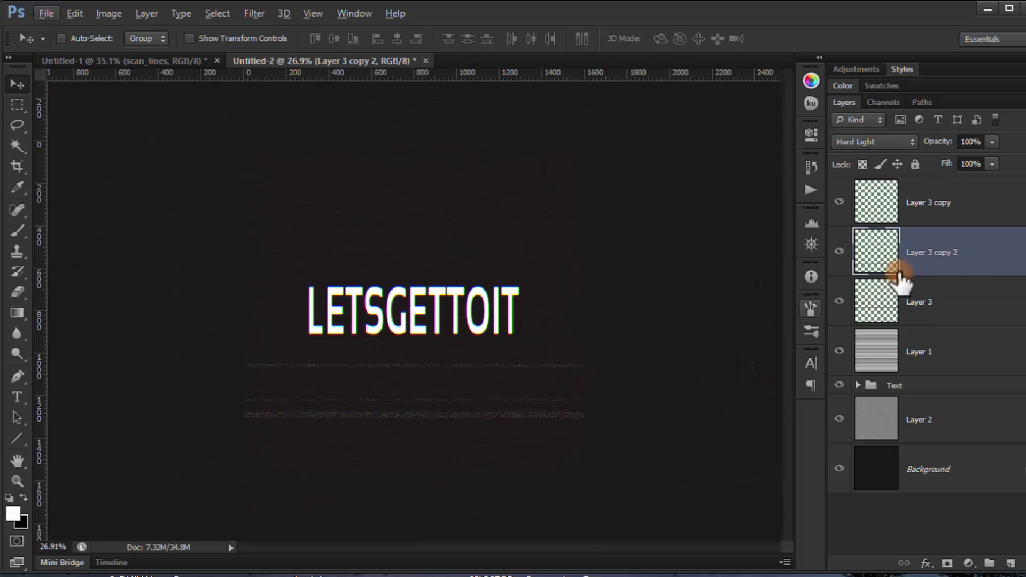
# - Duplicate the three noise band layers, rotate the copies 180° and move them above the text
pyautogui.click(955, 208)
pyautogui.keyDown('shift'); pyautogui.click(968, 279); pyautogui.keyUp('shift')
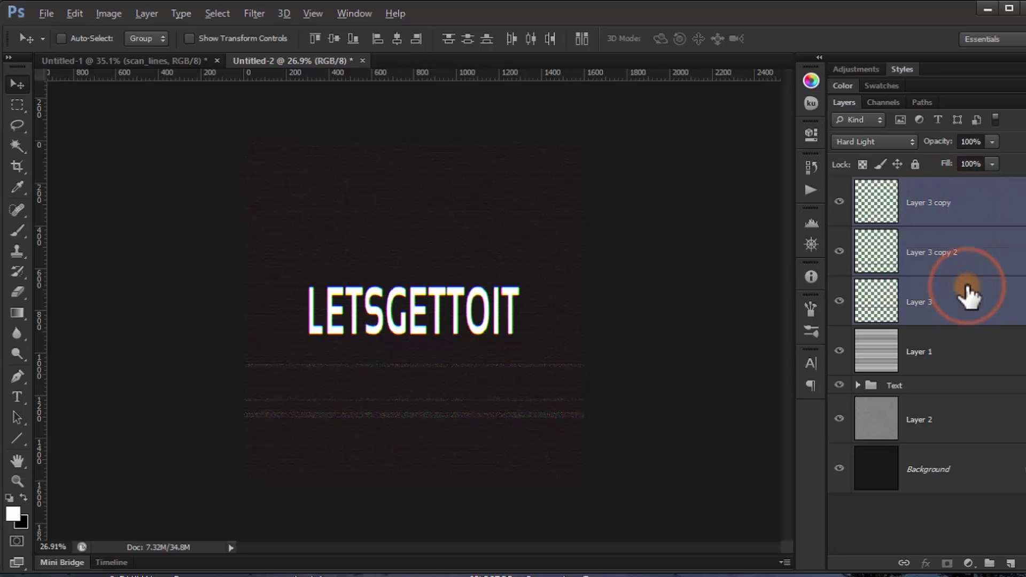
pyautogui.hotkey('ctrl', 'j')
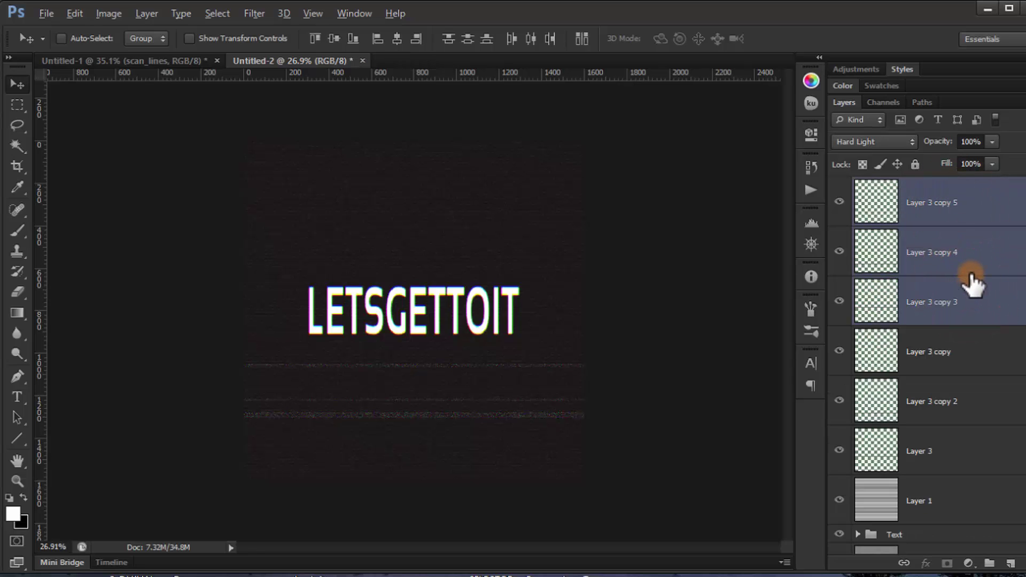
pyautogui.hotkey('ctrl', 't')
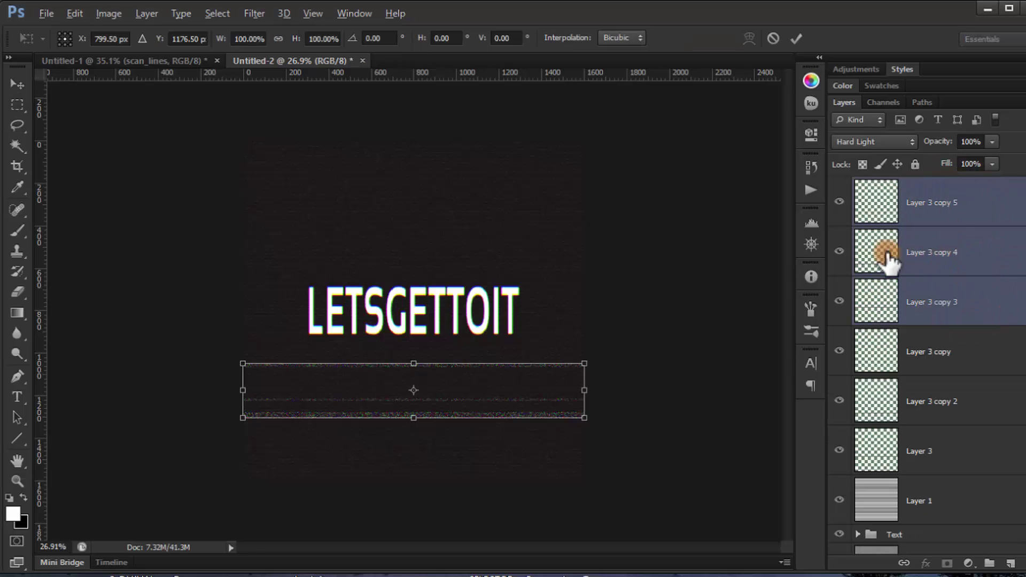
pyautogui.moveTo(756, 282); pyautogui.dragTo(202, 439)
pyautogui.moveTo(485, 368); pyautogui.dragTo(481, 262)
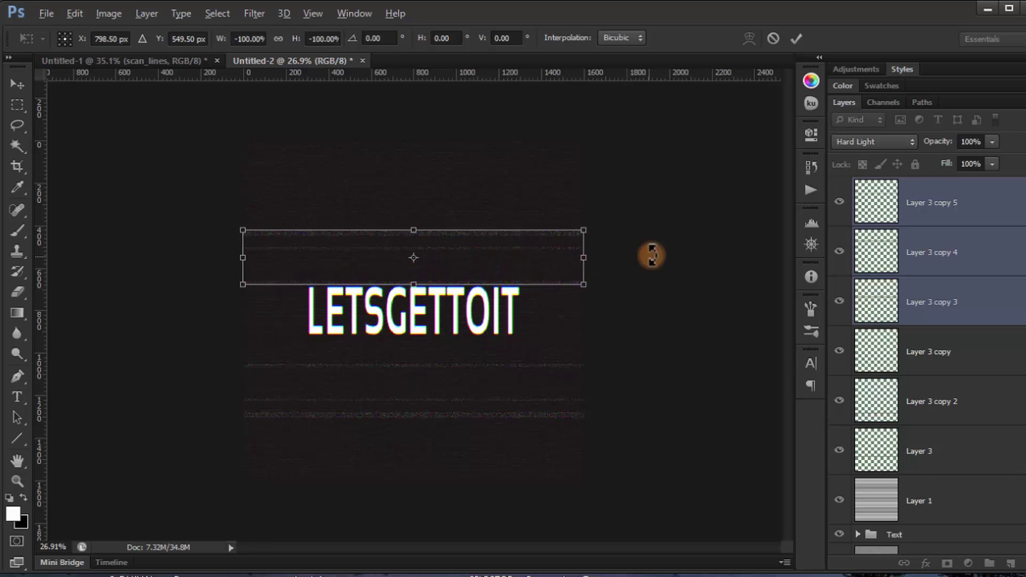
pyautogui.press('Return')
# - Raise the Layer 3 copy 3 band toward the top and stretch its height
pyautogui.scroll(5, 393, 291)
pyautogui.click(876, 305)
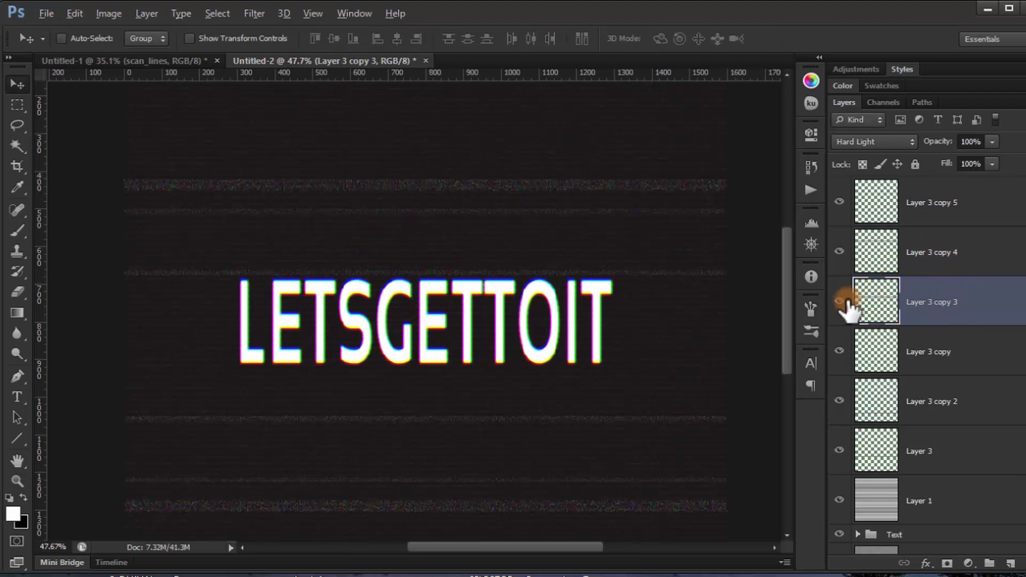
pyautogui.moveTo(580, 274); pyautogui.dragTo(573, 164)
pyautogui.moveTo(576, 196); pyautogui.dragTo(577, 293)
pyautogui.hotkey('ctrl', 't')
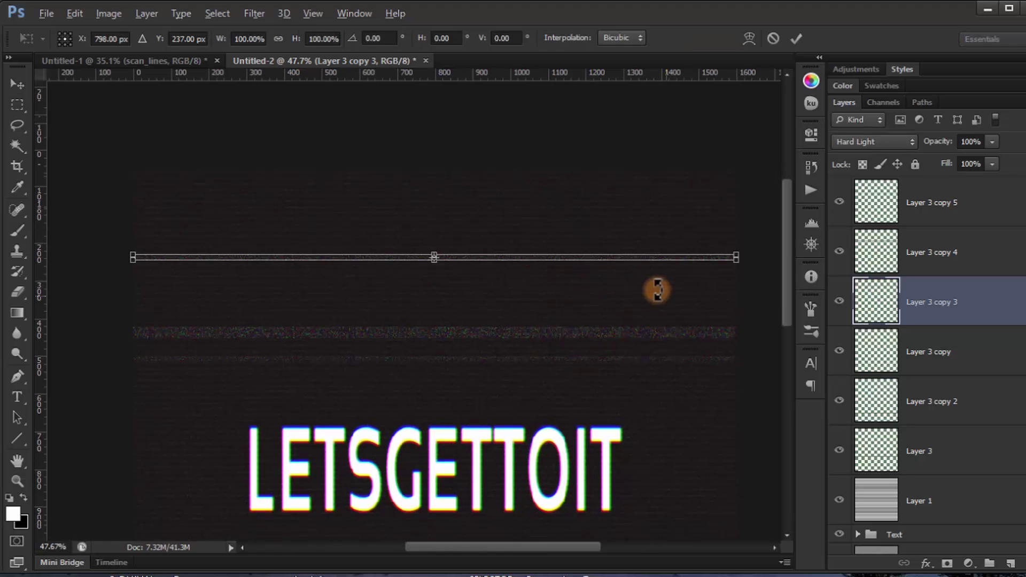
pyautogui.scroll(3, 401, 278)
pyautogui.scroll(1, 438, 275)
pyautogui.moveTo(463, 246); pyautogui.dragTo(464, 247)
pyautogui.press('Return')
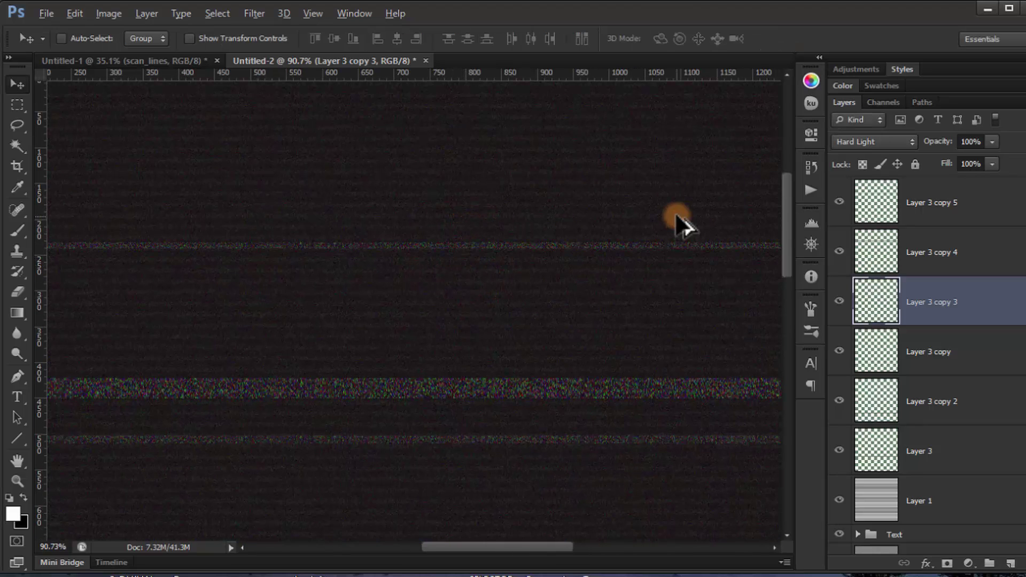
pyautogui.scroll(-5, 658, 230)
pyautogui.scroll(5, 401, 314)
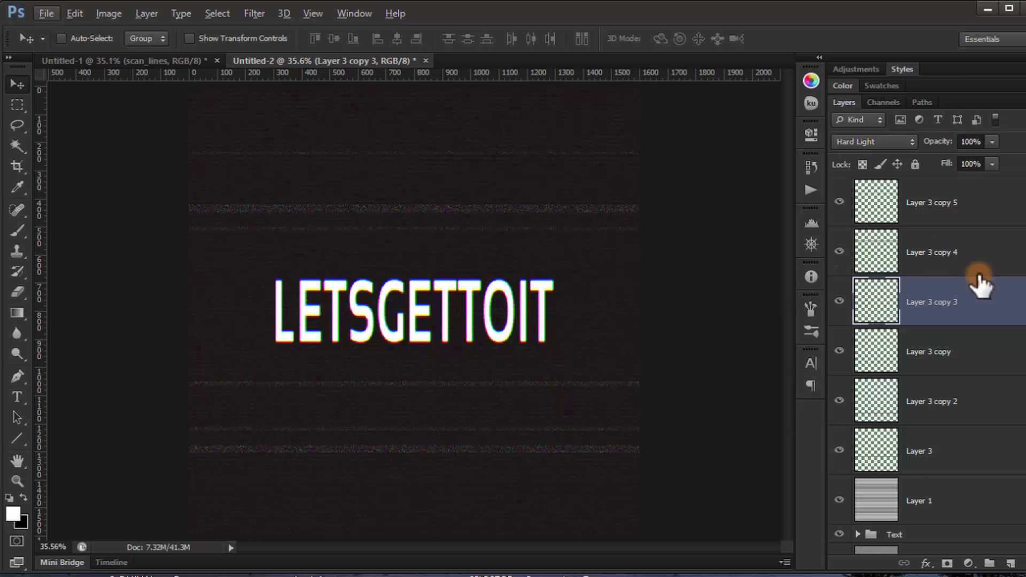
# - Group Layer 3 through Layer 3 copy 5 and rename the group Error Lines
pyautogui.click(956, 206)
pyautogui.scroll(-2, 961, 300)
pyautogui.keyDown('shift'); pyautogui.click(951, 344); pyautogui.keyUp('shift')
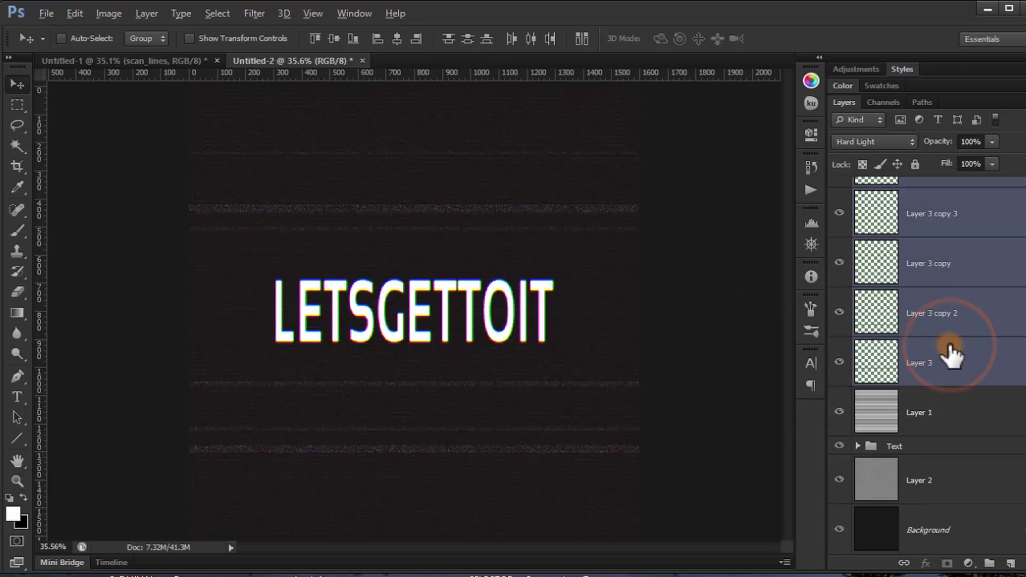
pyautogui.hotkey('ctrl', 'g')
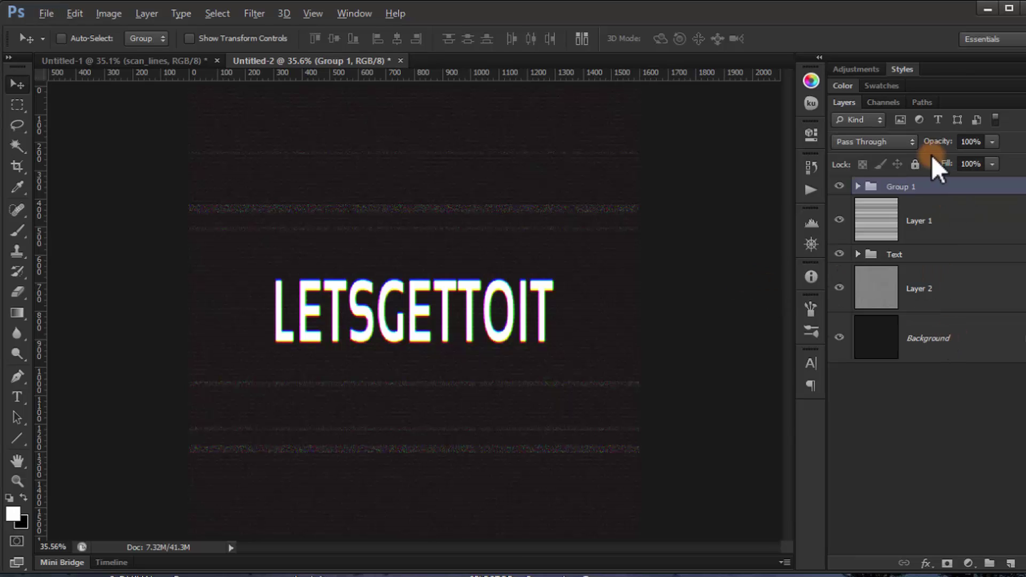
pyautogui.doubleClick(910, 186)
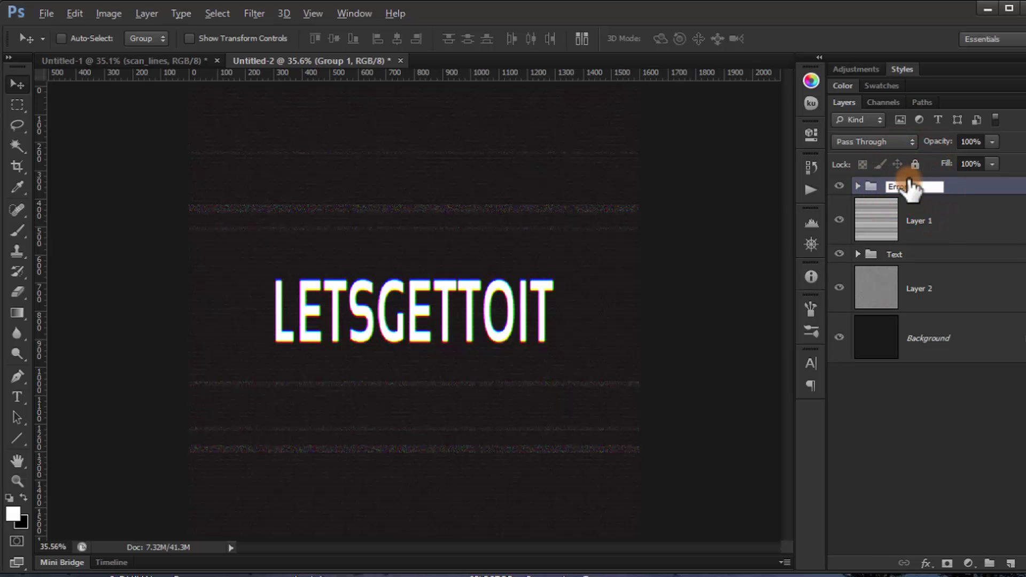
pyautogui.press('Return')
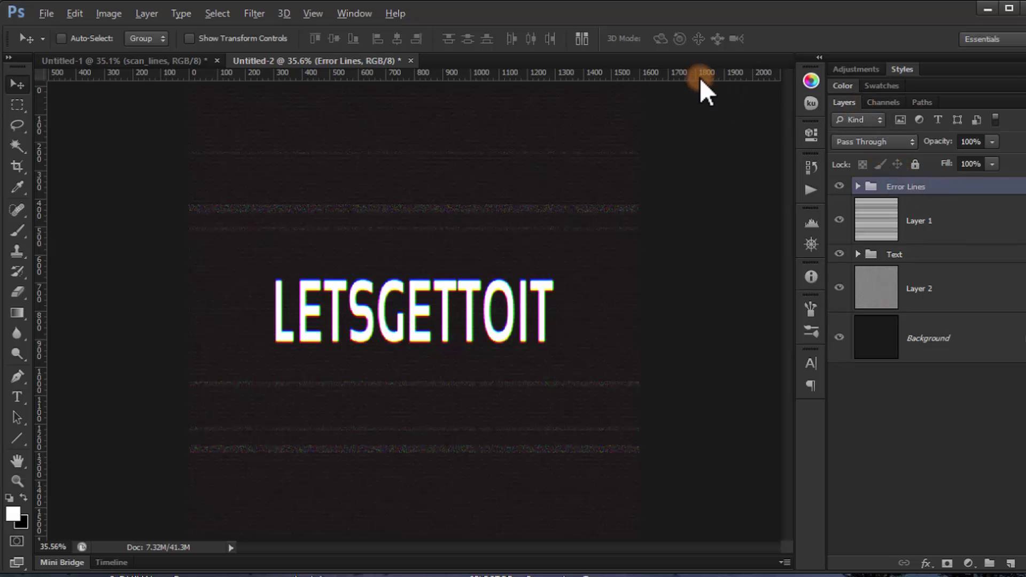
pyautogui.scroll(5, 329, 325)
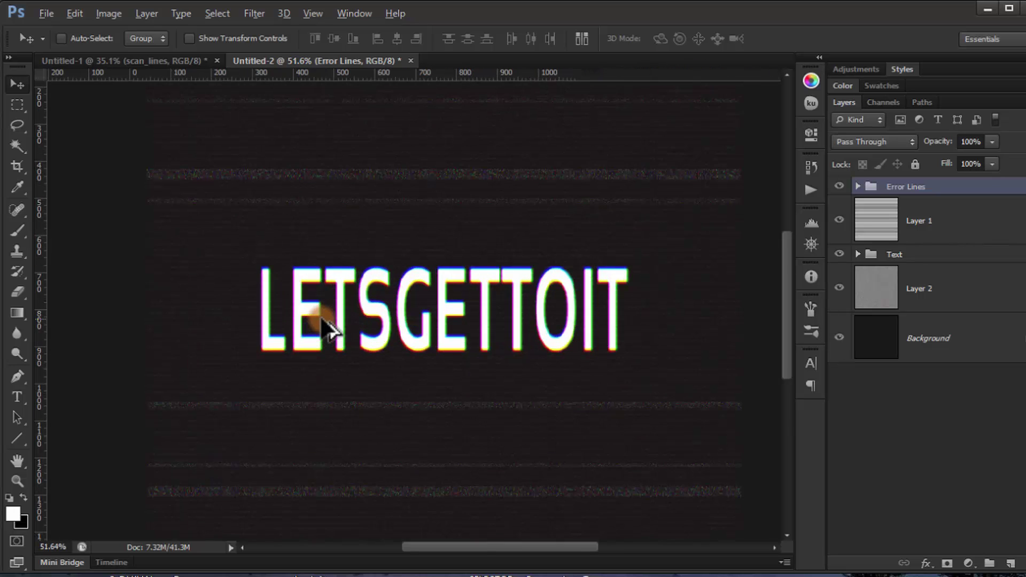
pyautogui.click(940, 255)
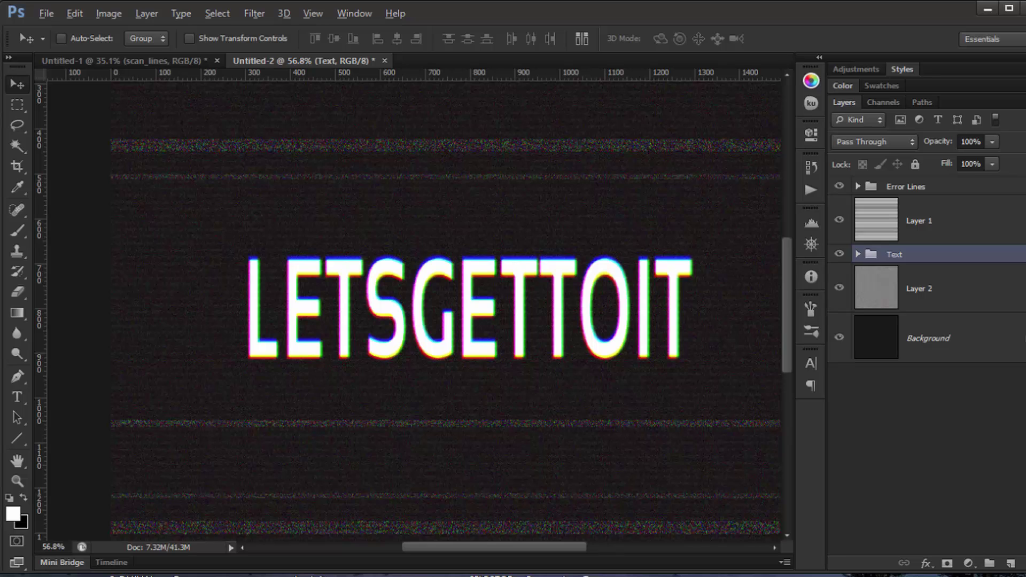
# - Duplicate the Text group and mask out the lower half of Text copy
pyautogui.hotkey('ctrl', 'j')
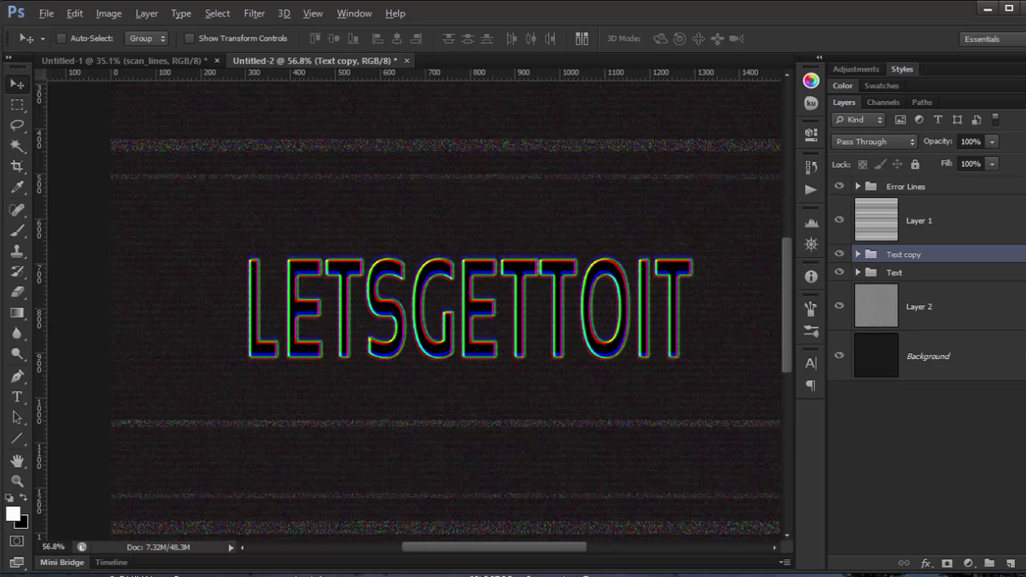
pyautogui.click(839, 254)
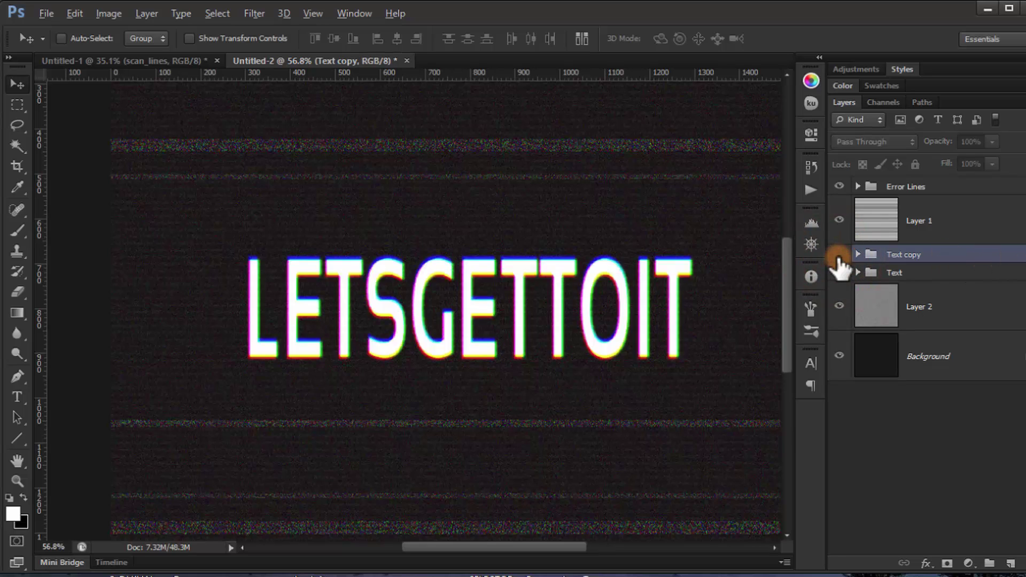
pyautogui.click(839, 254)
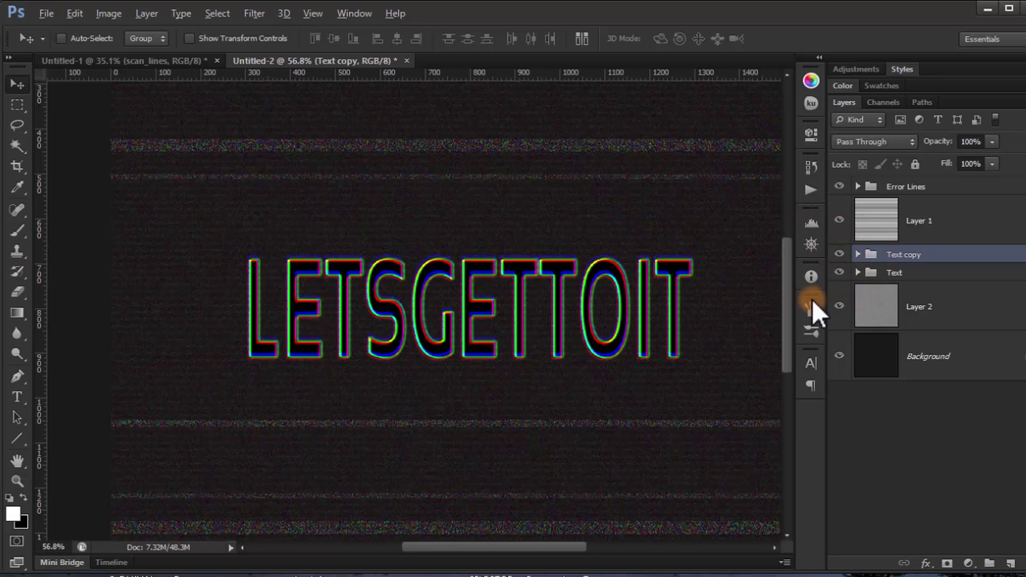
pyautogui.click(839, 272)
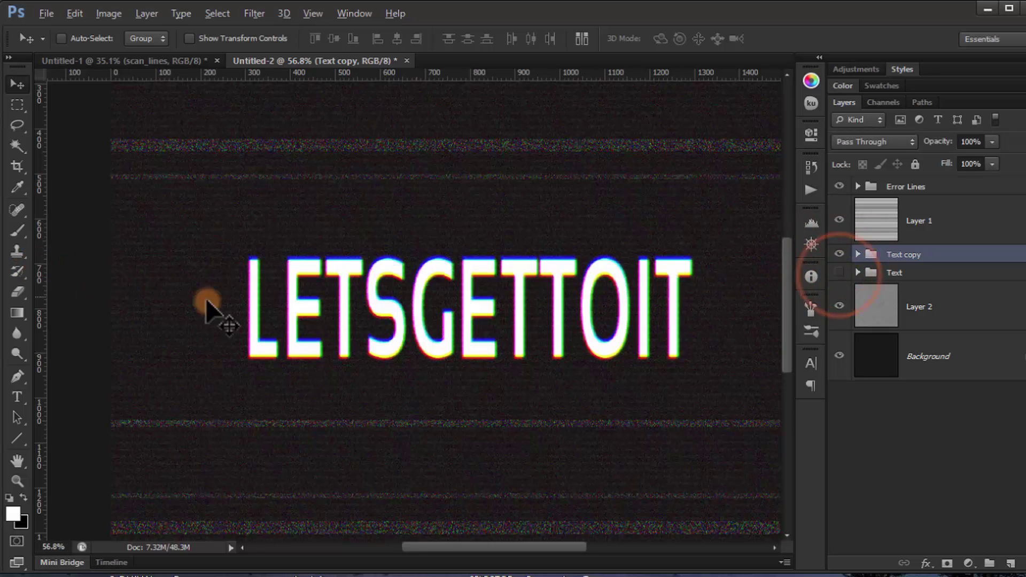
pyautogui.click(17, 105)
pyautogui.moveTo(208, 309); pyautogui.dragTo(731, 375)
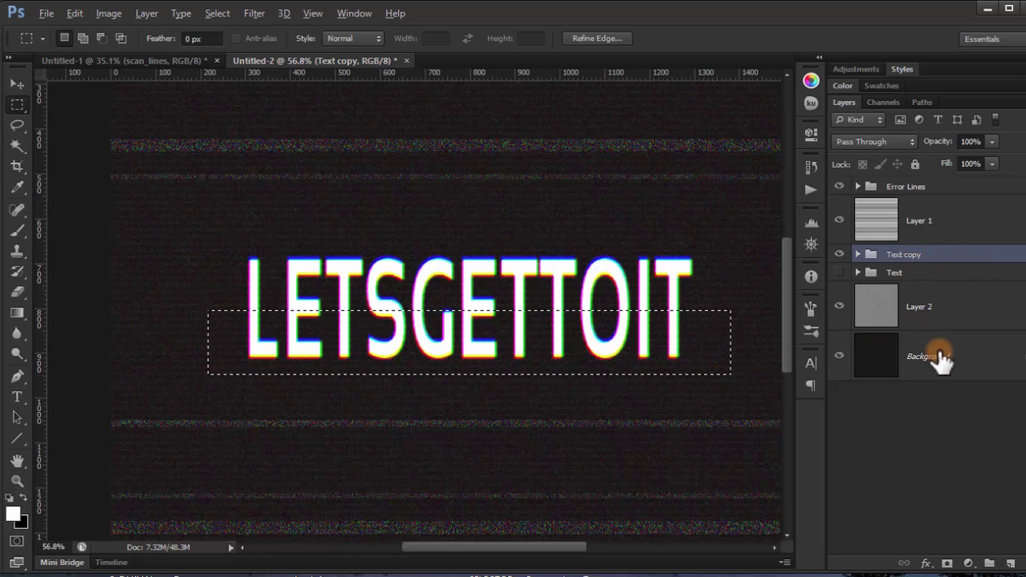
pyautogui.click(947, 563)
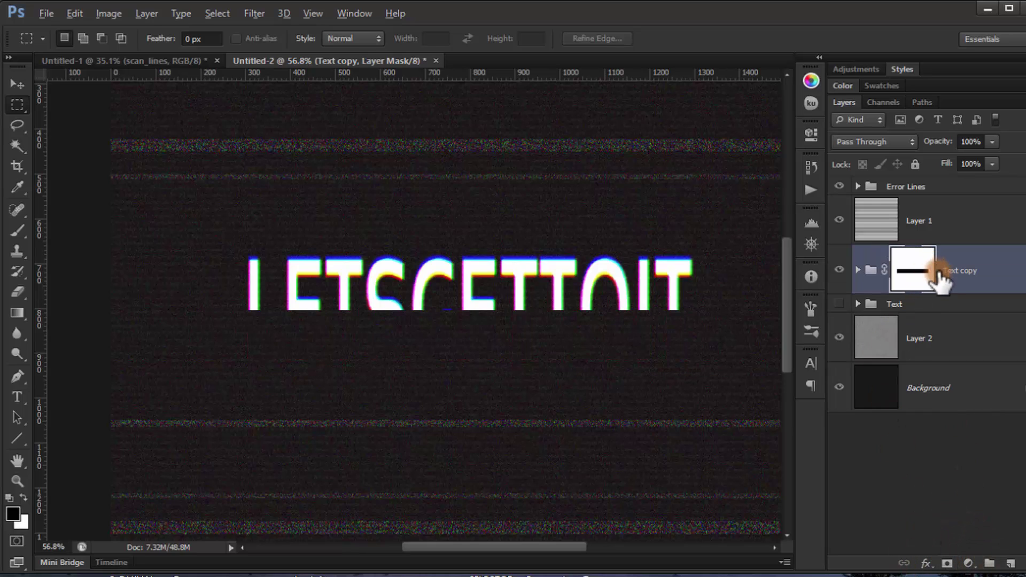
# - Give the original Text group the complementary mask, loaded from the Text copy mask
pyautogui.click(839, 303)
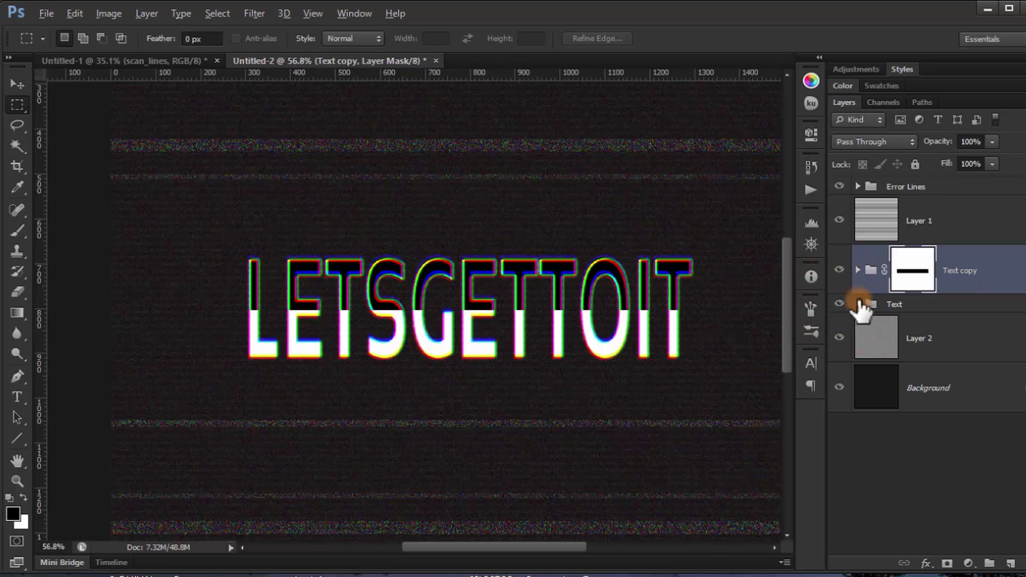
pyautogui.keyDown('ctrl'); pyautogui.click(914, 277); pyautogui.keyUp('ctrl')
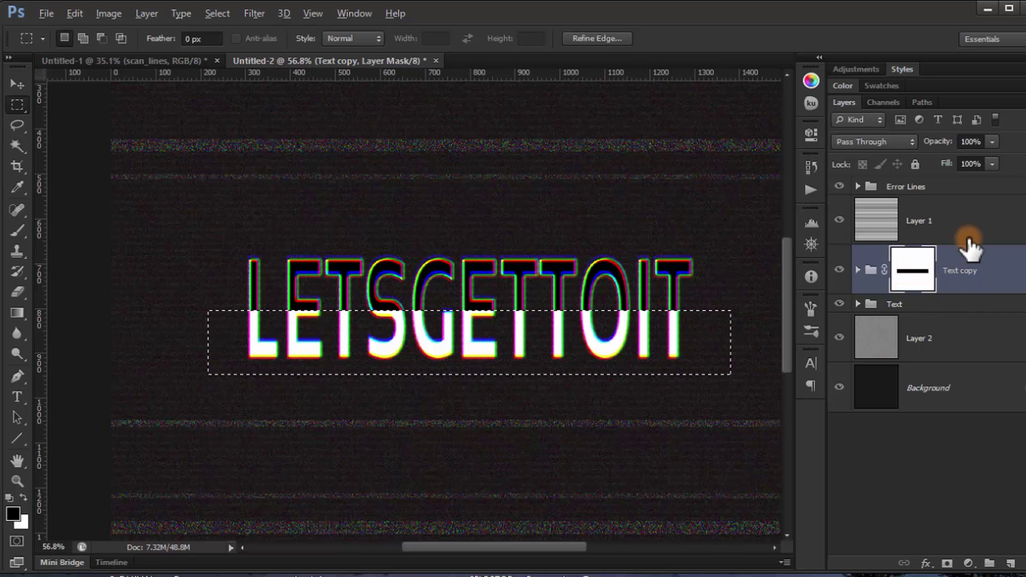
pyautogui.click(925, 305)
pyautogui.press('x')
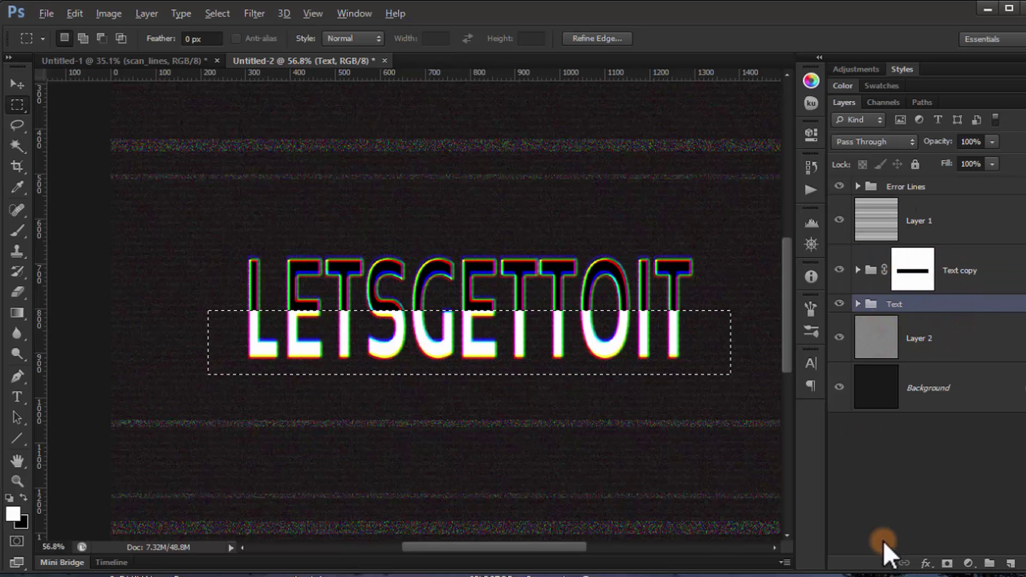
pyautogui.click(948, 565)
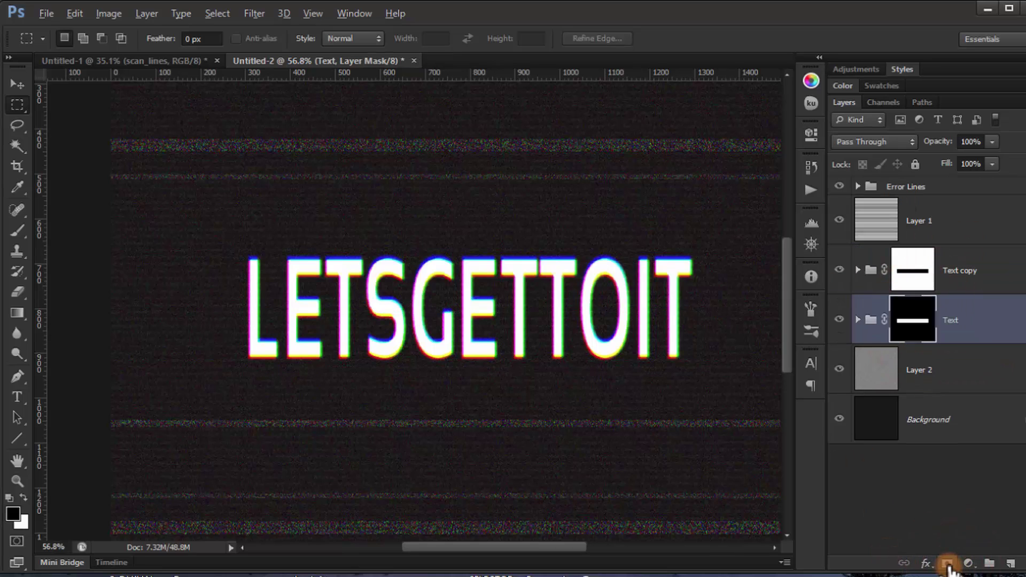
pyautogui.click(975, 320)
pyautogui.click(887, 321)
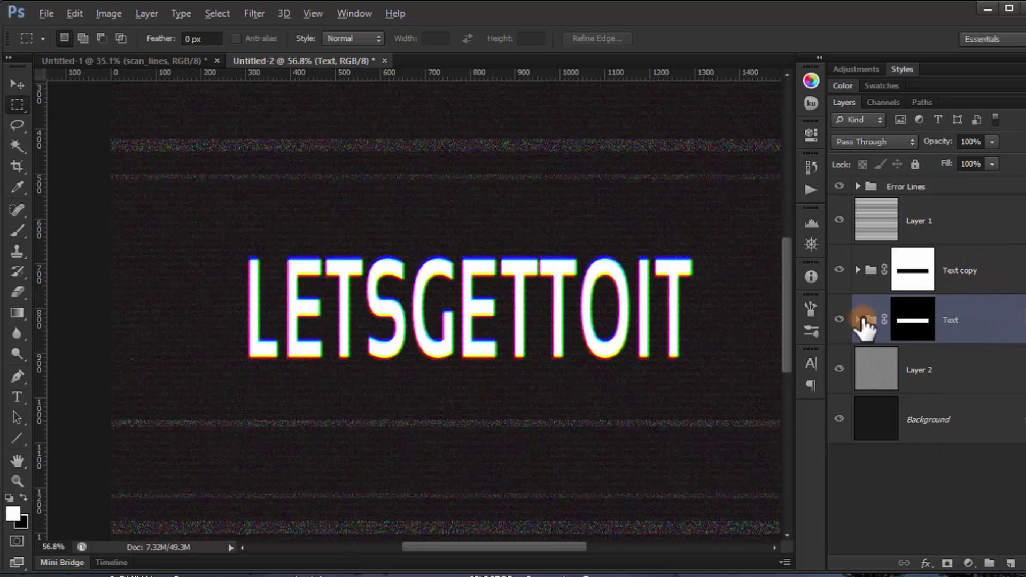
pyautogui.click(839, 319)
pyautogui.click(839, 319)
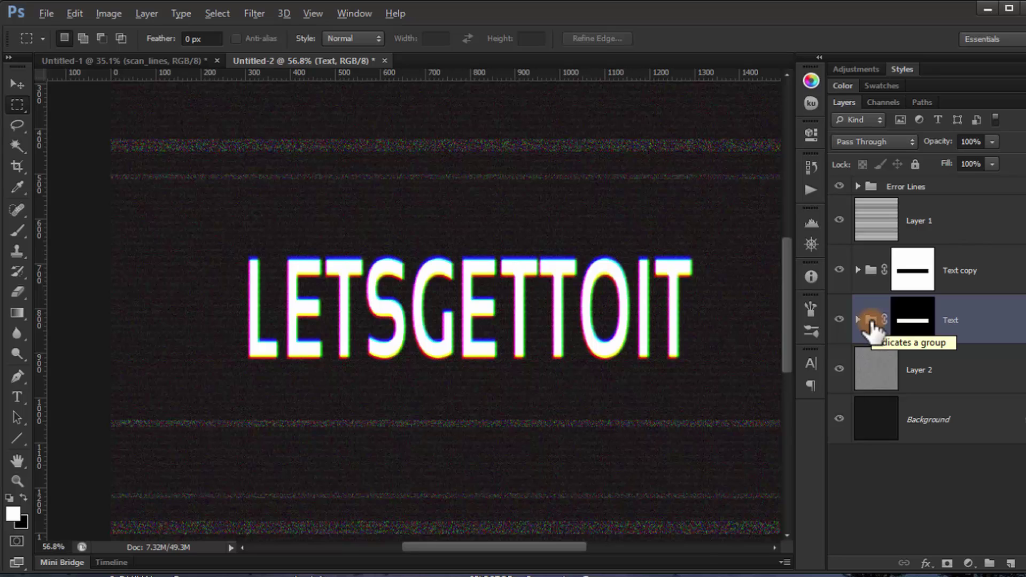
# - Distort the Text group, sliding its bottom corners sideways to skew the slice about 3.3°
pyautogui.hotkey('ctrl', 't')
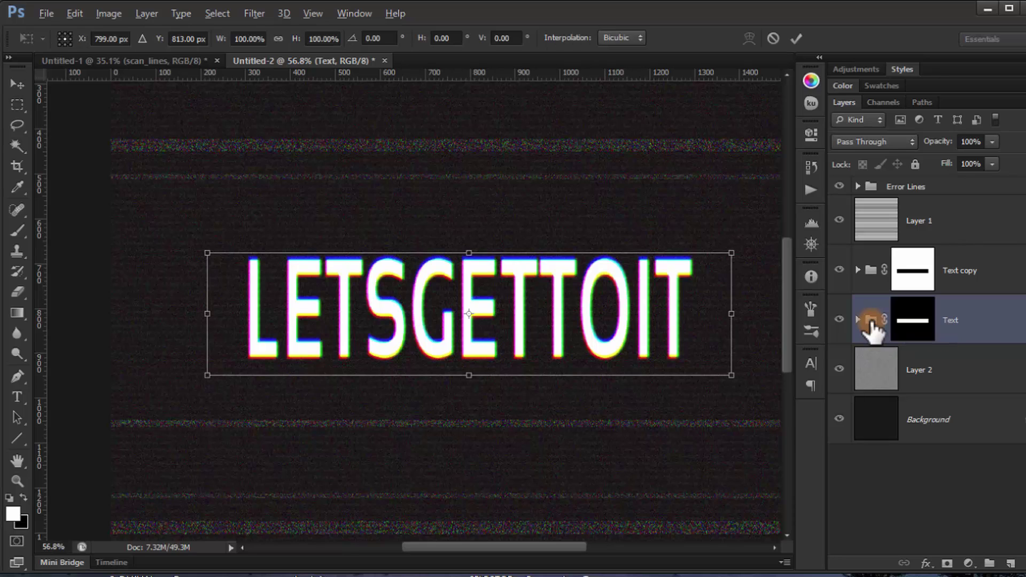
pyautogui.rightClick(580, 322)
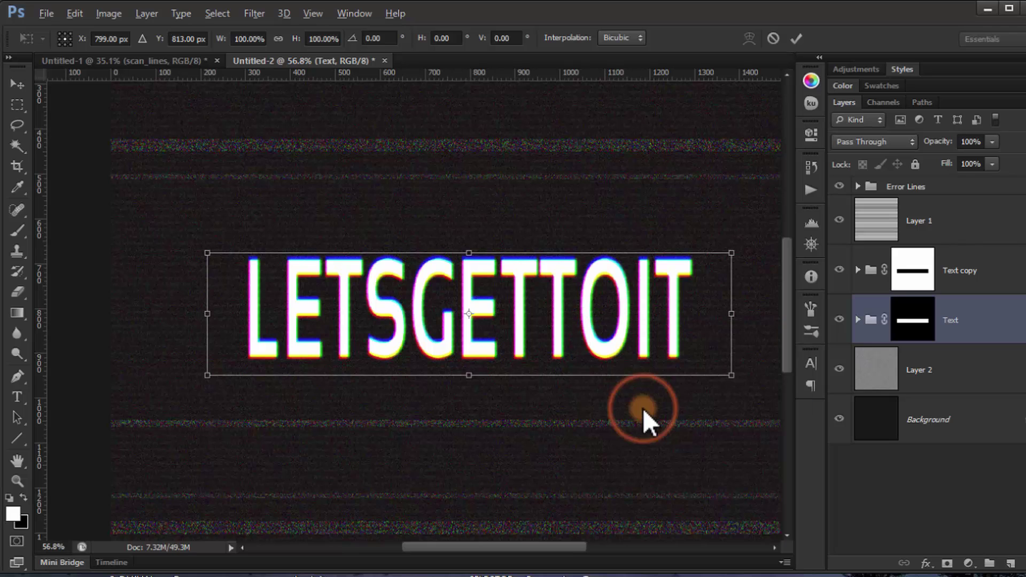
pyautogui.click(643, 408)
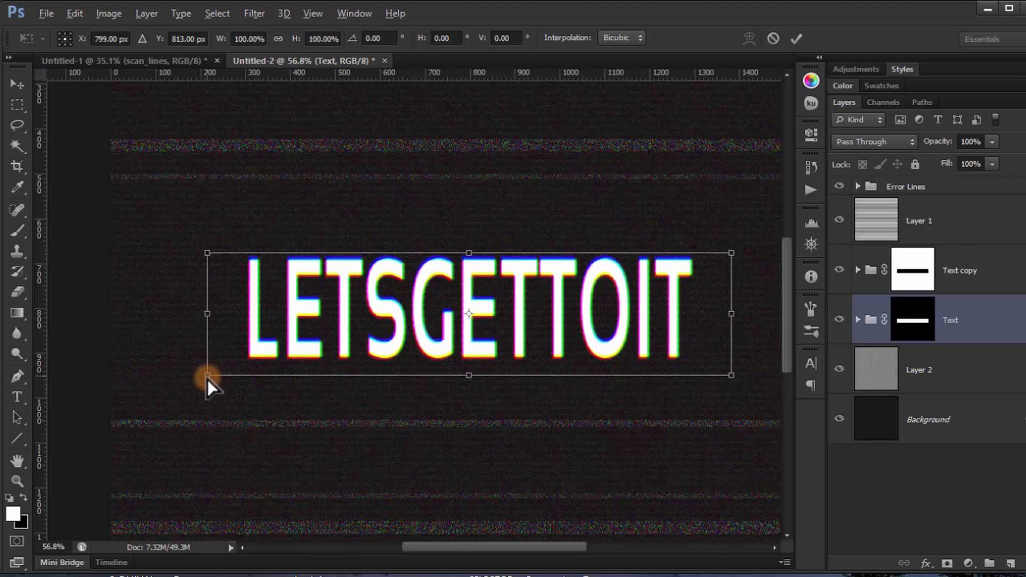
pyautogui.scroll(3, 208, 383)
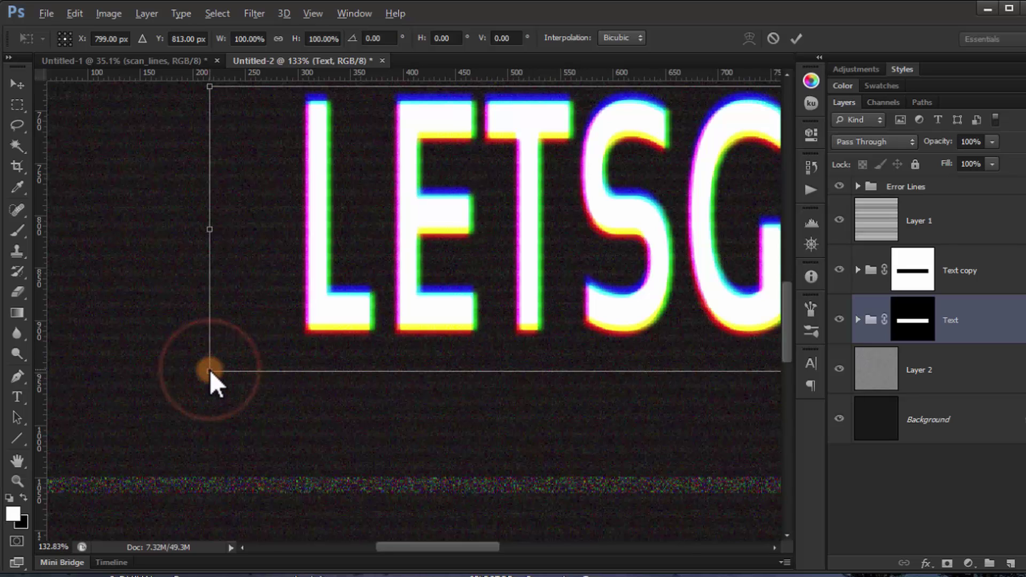
pyautogui.moveTo(209, 371); pyautogui.dragTo(226, 374)
pyautogui.press('space')
pyautogui.moveTo(412, 366); pyautogui.dragTo(63, 366)
pyautogui.moveTo(468, 332); pyautogui.dragTo(66, 308)
pyautogui.hscroll(3, 476, 331)
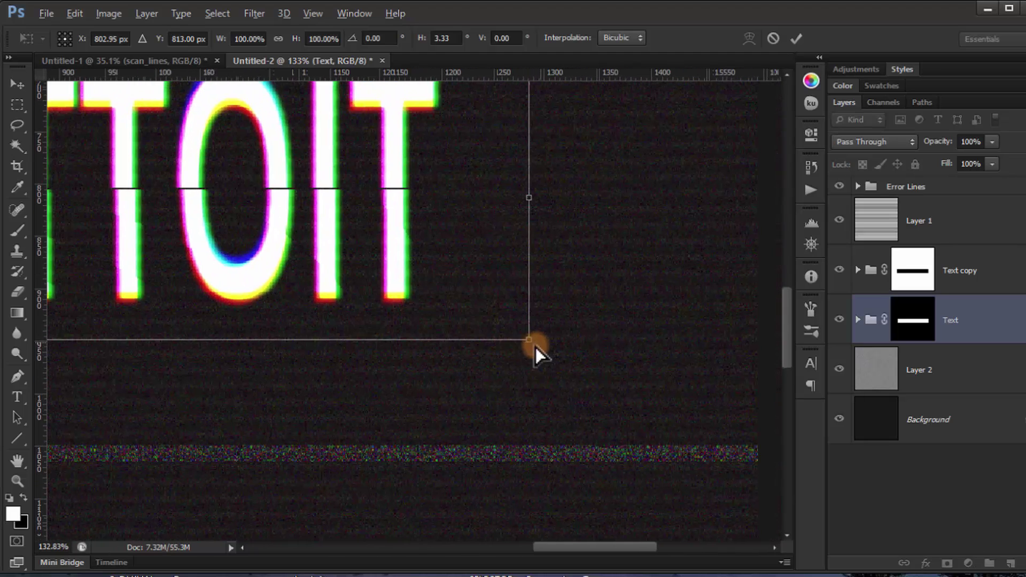
pyautogui.moveTo(530, 342); pyautogui.dragTo(544, 342)
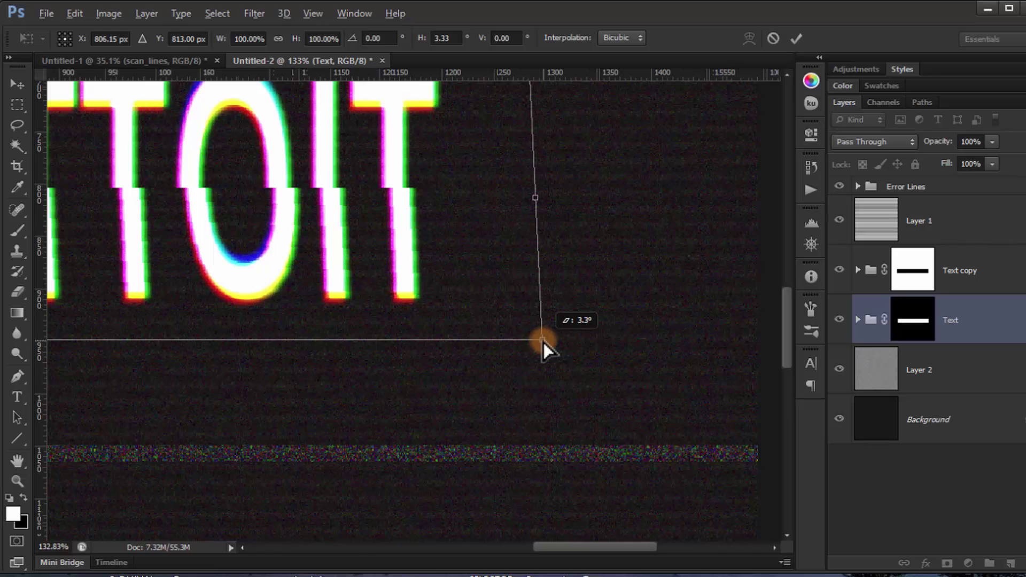
pyautogui.press('Return')
pyautogui.moveTo(617, 339); pyautogui.dragTo(553, 330)
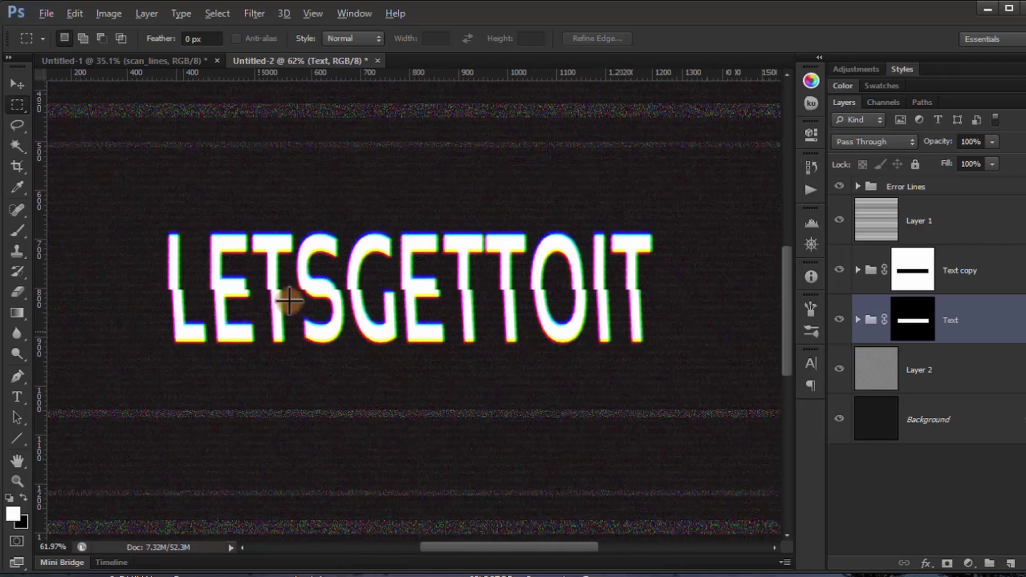
# - Nudge the Text group one pixel left with the Move tool, zooming to check alignment
pyautogui.scroll(5, 259, 339)
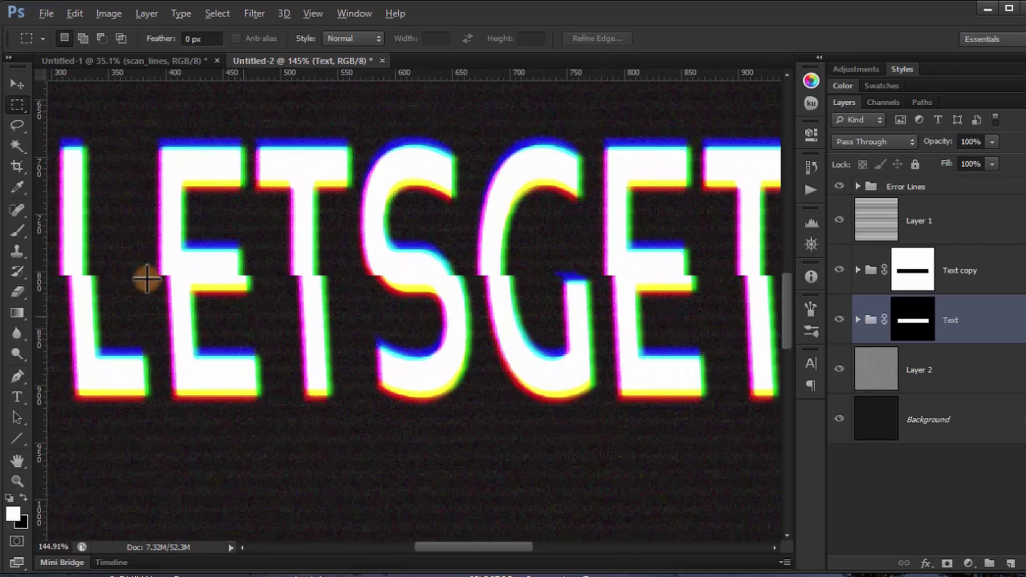
pyautogui.click(18, 83)
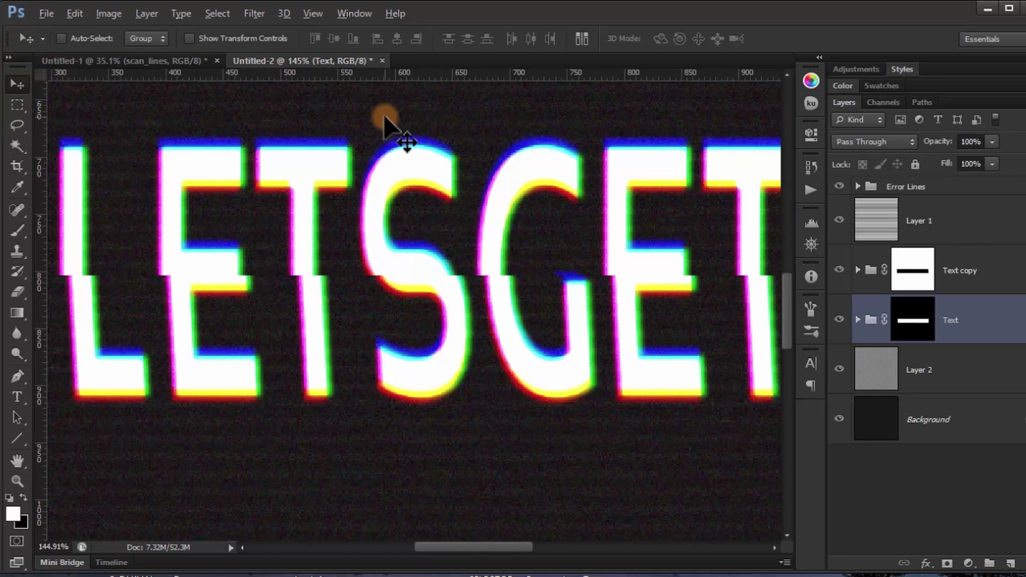
pyautogui.press('Left')
pyautogui.press('Left')
pyautogui.press('Left')
pyautogui.press('Left')
pyautogui.press('Left')
pyautogui.press('Left')
pyautogui.press('Left')
pyautogui.press('Left')
pyautogui.press('Left')
pyautogui.press('Left')
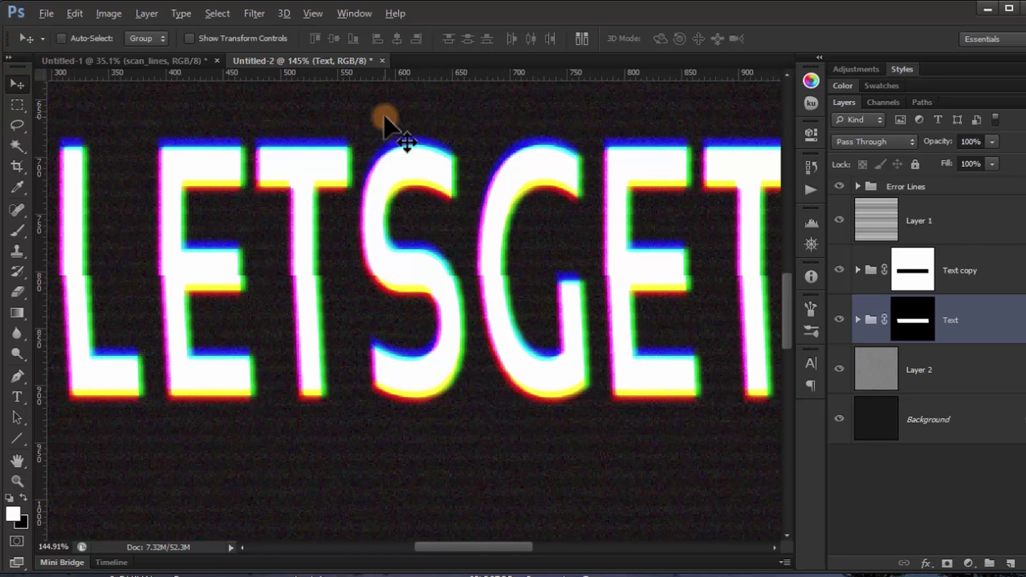
pyautogui.press('Left')
pyautogui.press('Right')
pyautogui.scroll(-5, 355, 215)
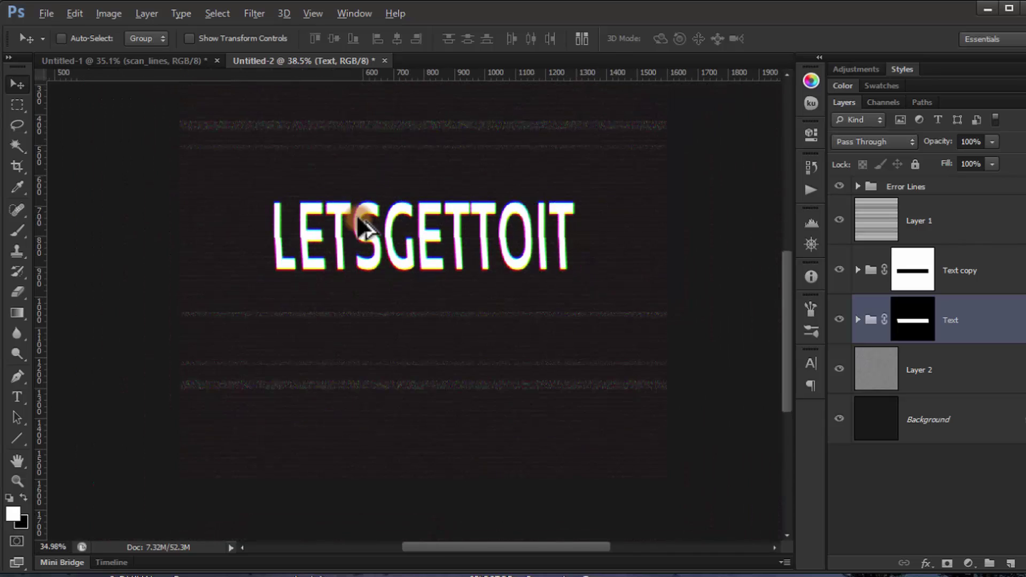
pyautogui.scroll(-1, 356, 214)
pyautogui.scroll(2, 436, 369)
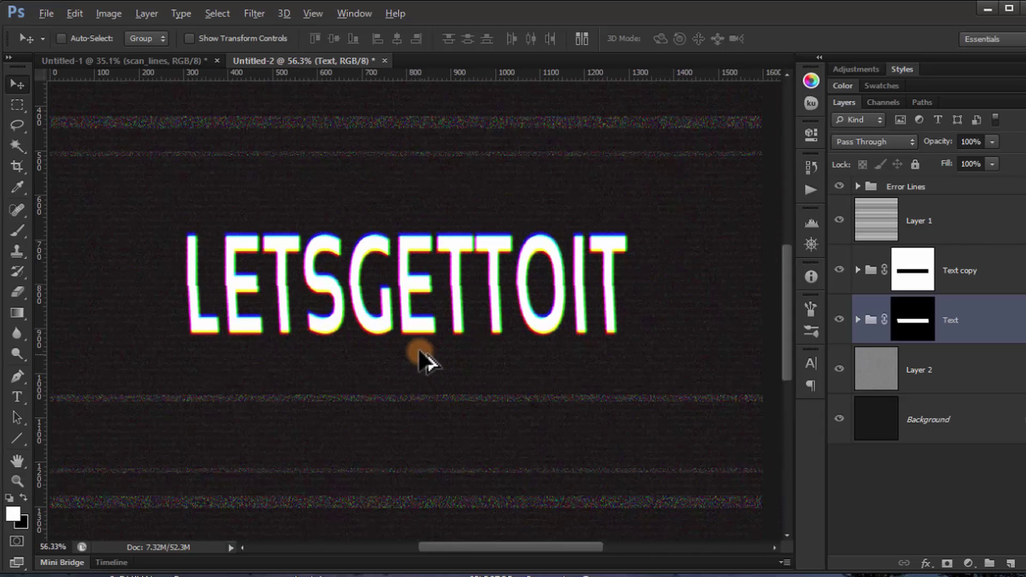
pyautogui.scroll(5, 419, 349)
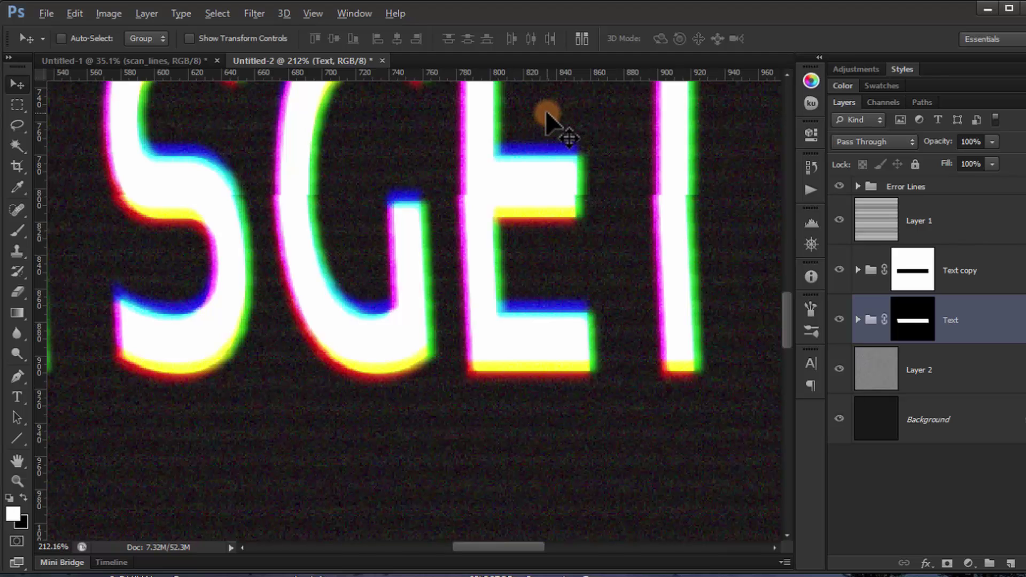
pyautogui.scroll(-5, 555, 112)
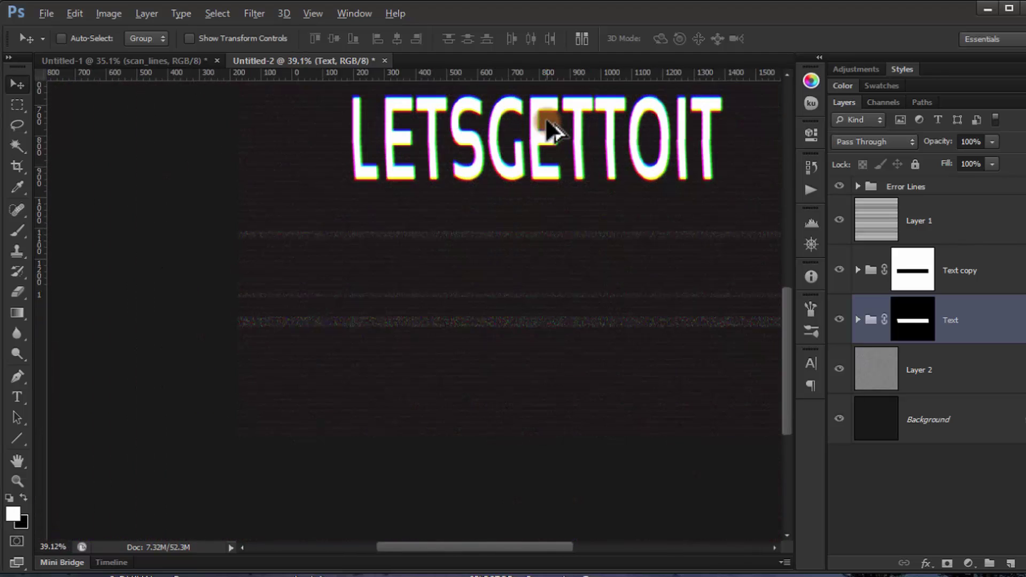
pyautogui.scroll(3, 357, 357)
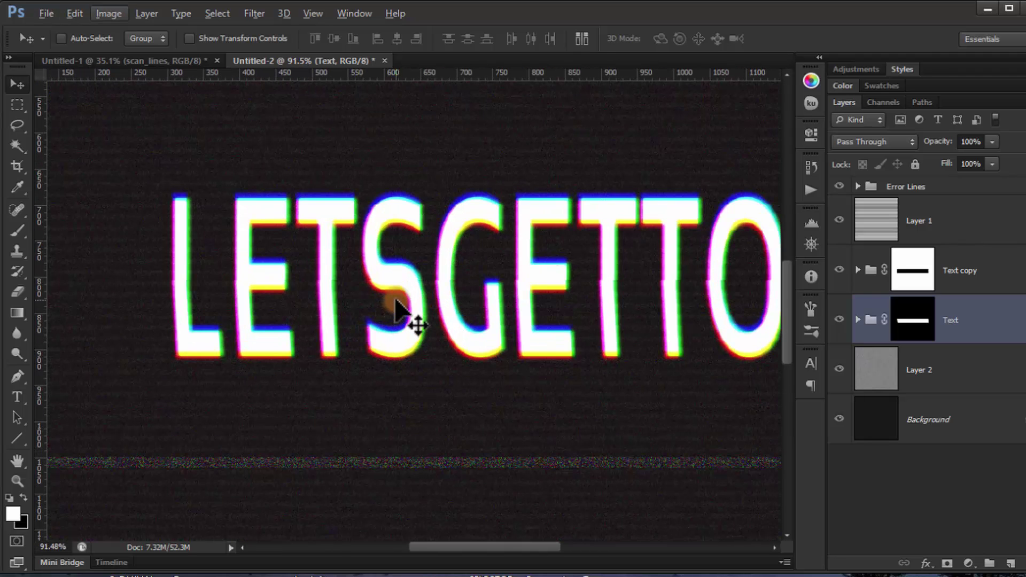
pyautogui.click(420, 318)
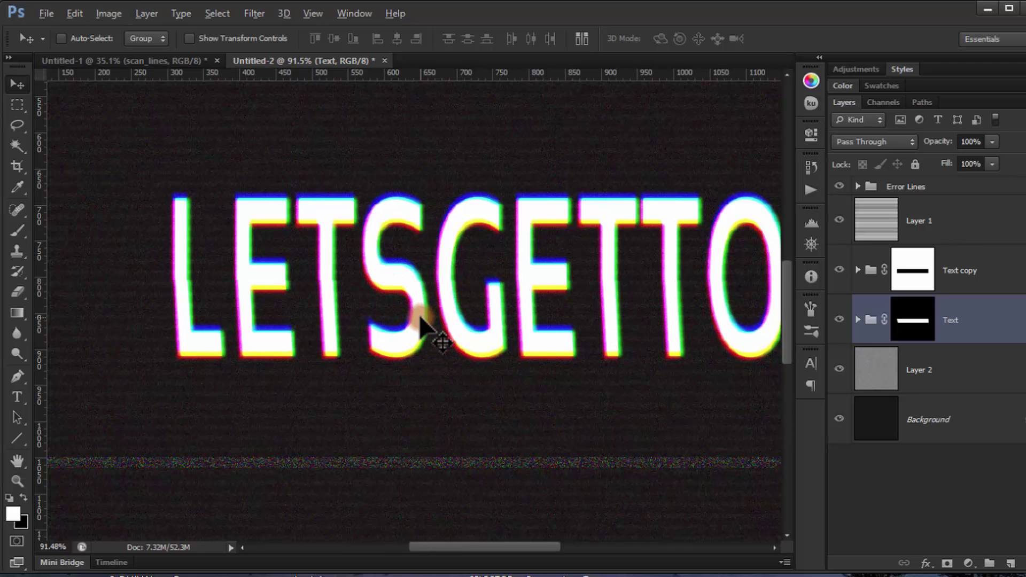
pyautogui.scroll(1, 420, 320)
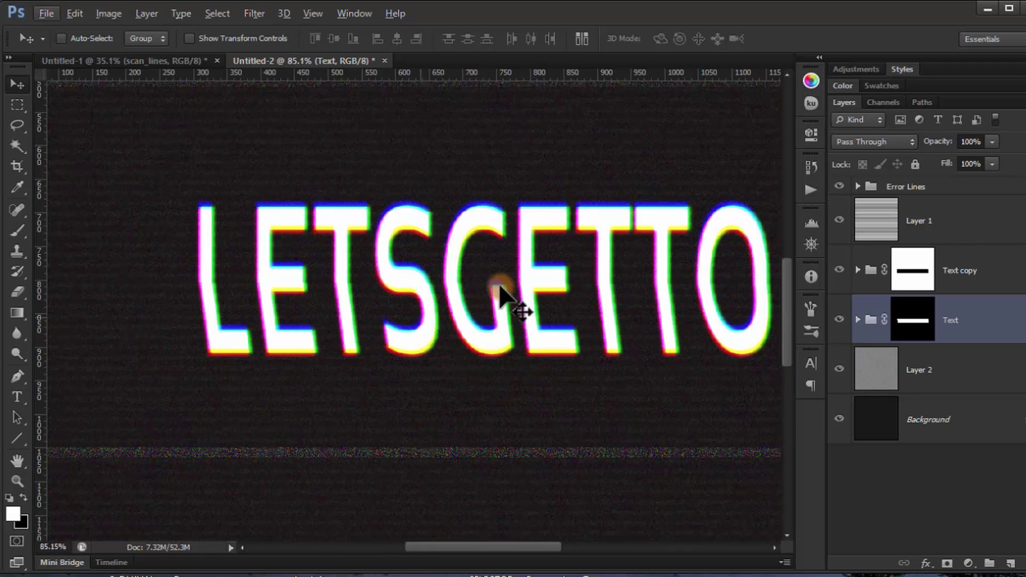
pyautogui.scroll(2, 425, 328)
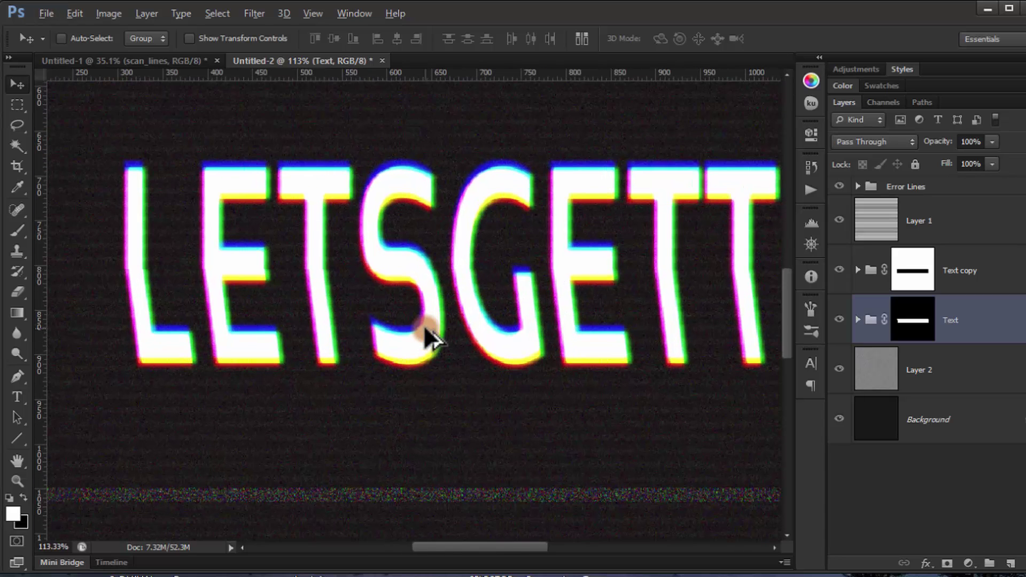
pyautogui.scroll(2, 428, 322)
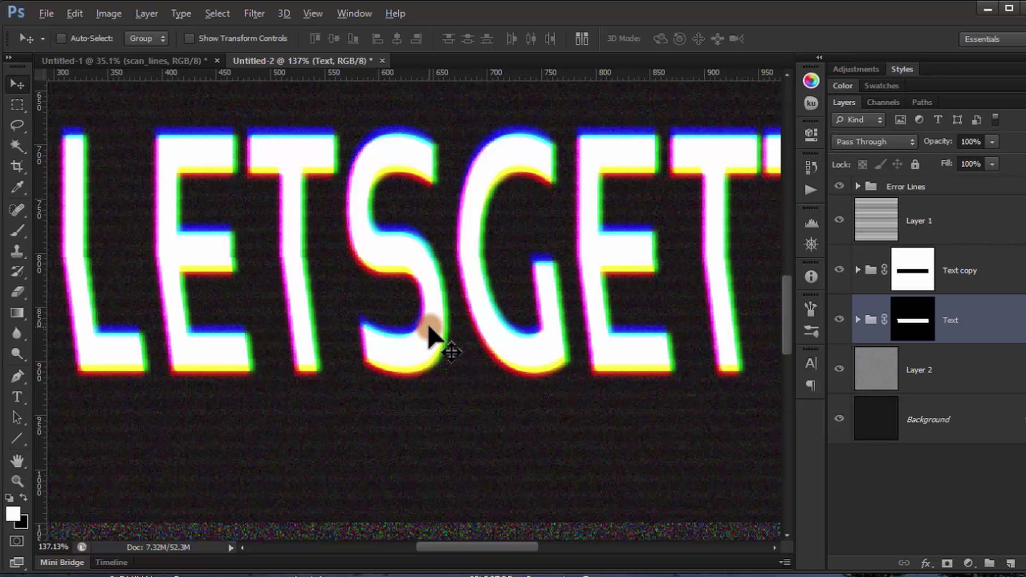
# - Distort the Text group again, pushing the bottom-middle handle right for about a 1.07° skew
pyautogui.hotkey('ctrl', 't')
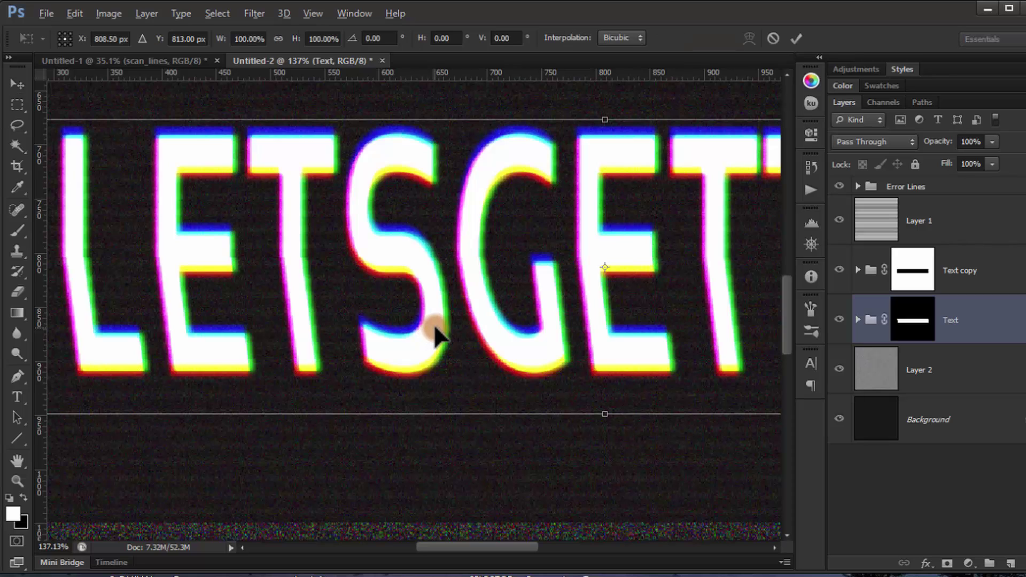
pyautogui.rightClick(551, 292)
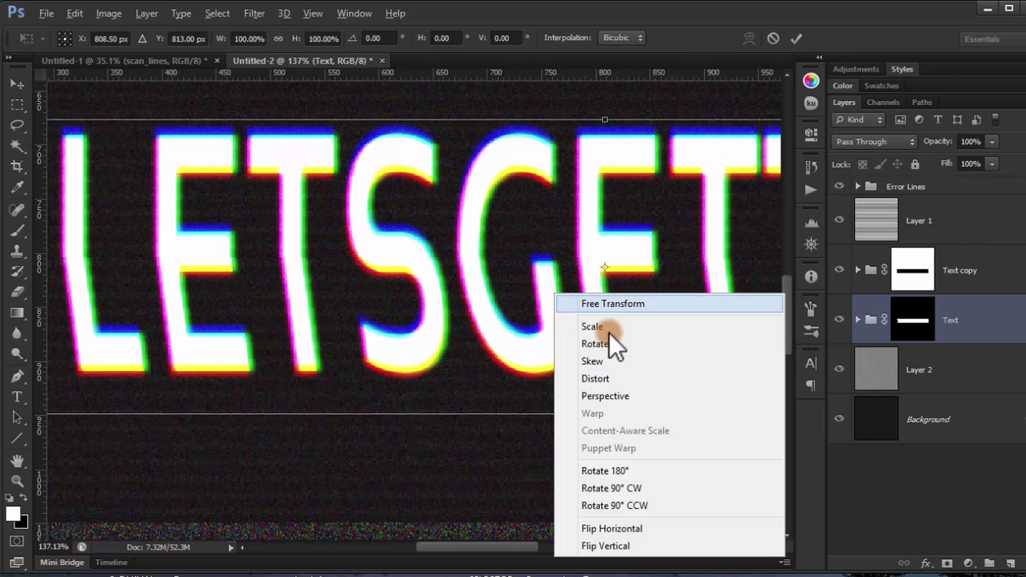
pyautogui.click(631, 376)
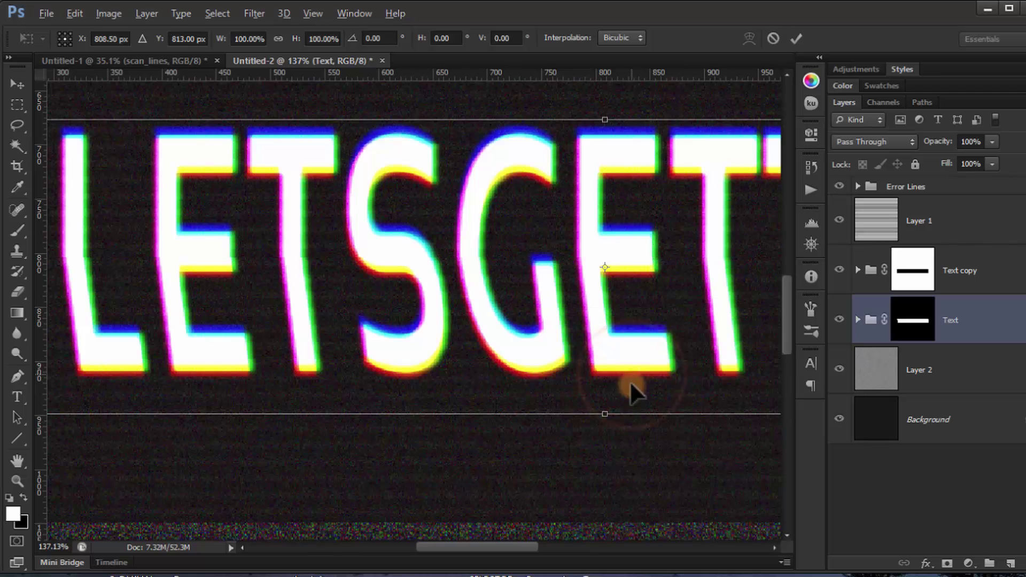
pyautogui.click(605, 415)
pyautogui.moveTo(609, 416); pyautogui.dragTo(611, 416)
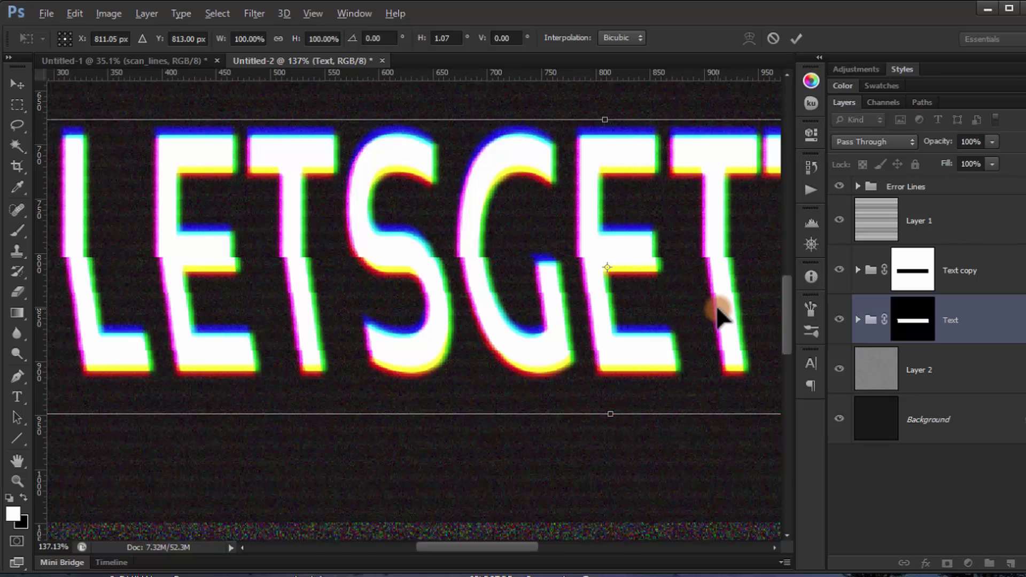
pyautogui.press('Return')
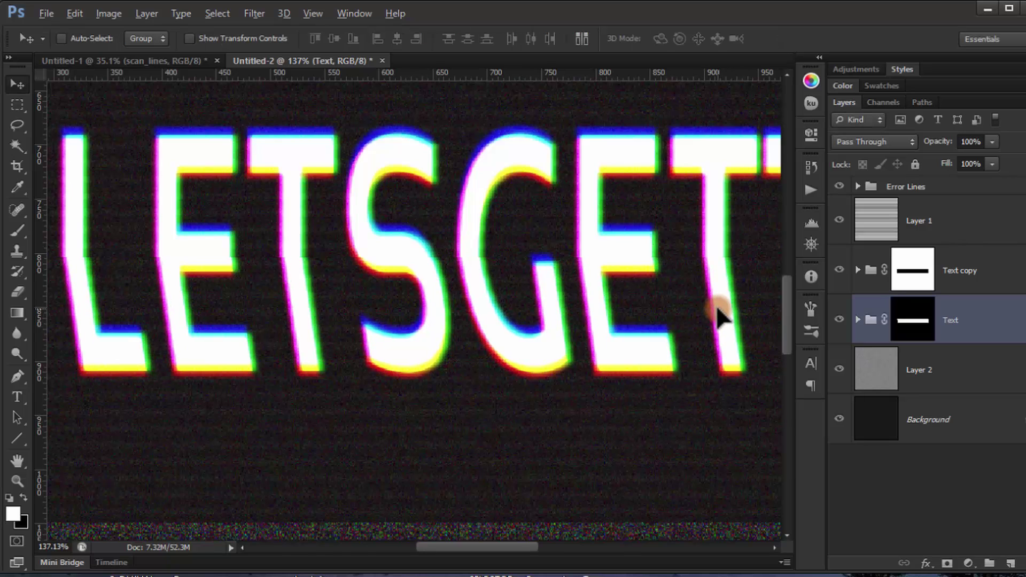
pyautogui.scroll(-6, 715, 303)
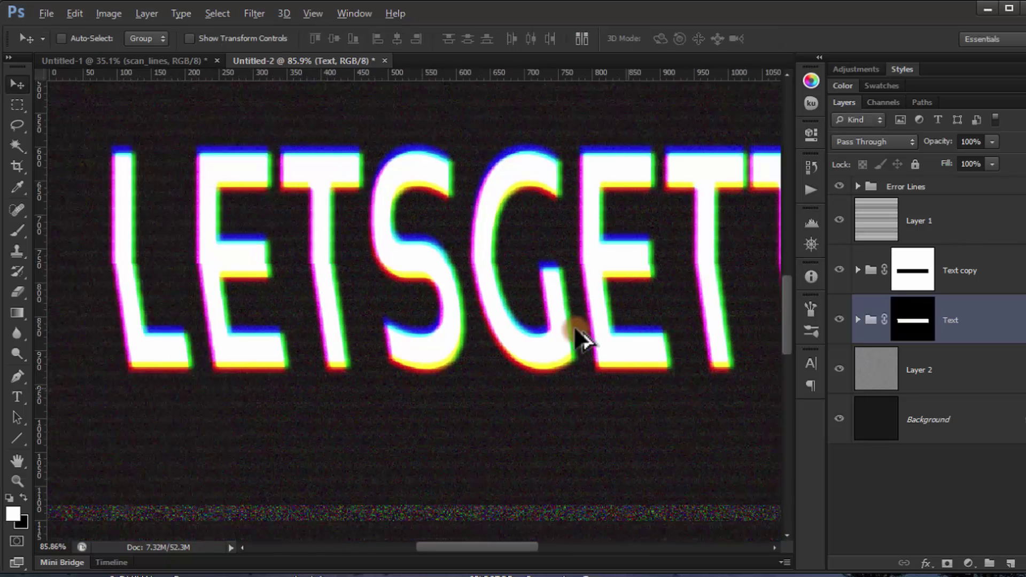
pyautogui.moveTo(731, 346); pyautogui.dragTo(394, 340)
pyautogui.scroll(-1, 263, 336)
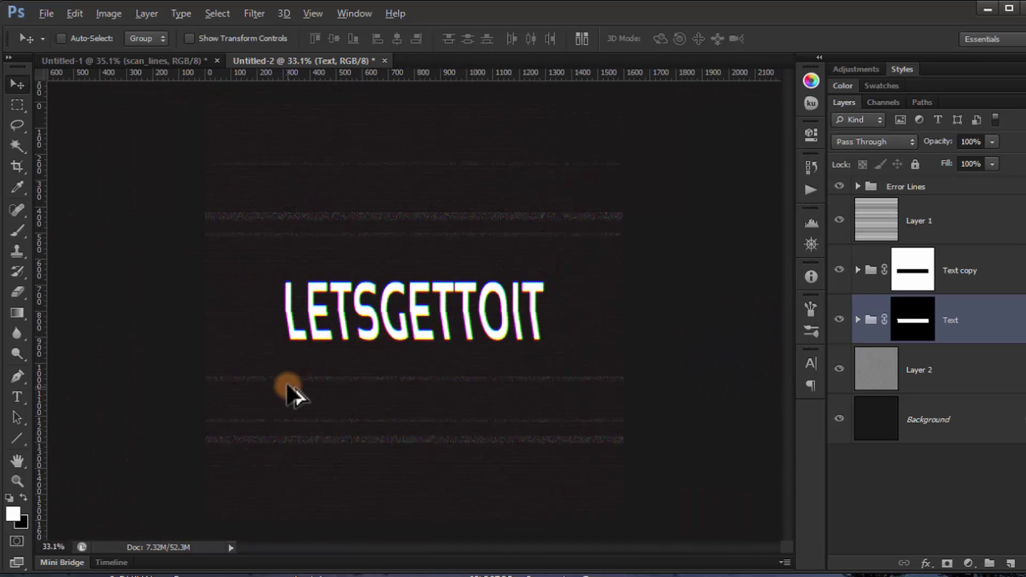
pyautogui.scroll(5, 388, 324)
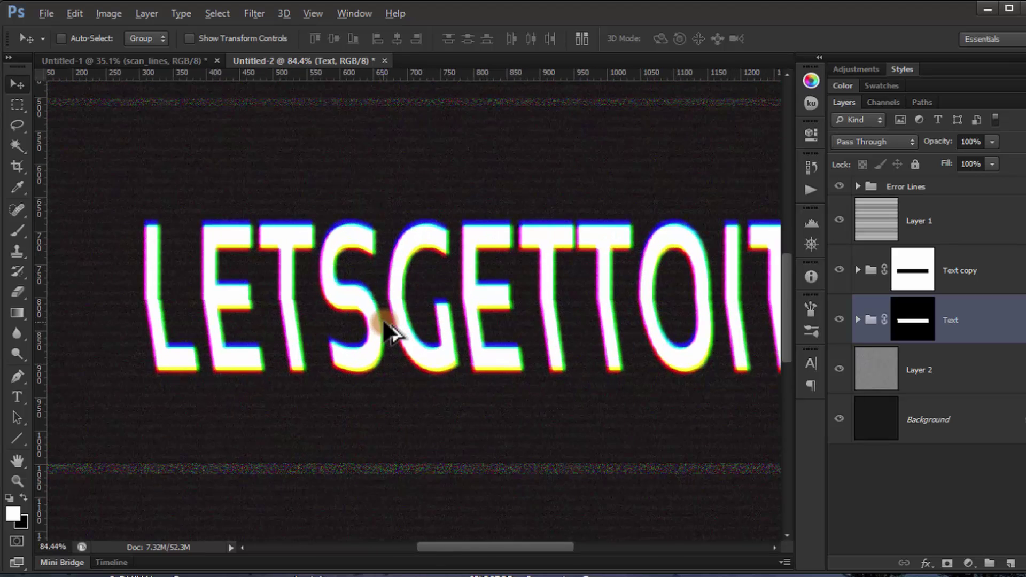
pyautogui.scroll(1, 391, 332)
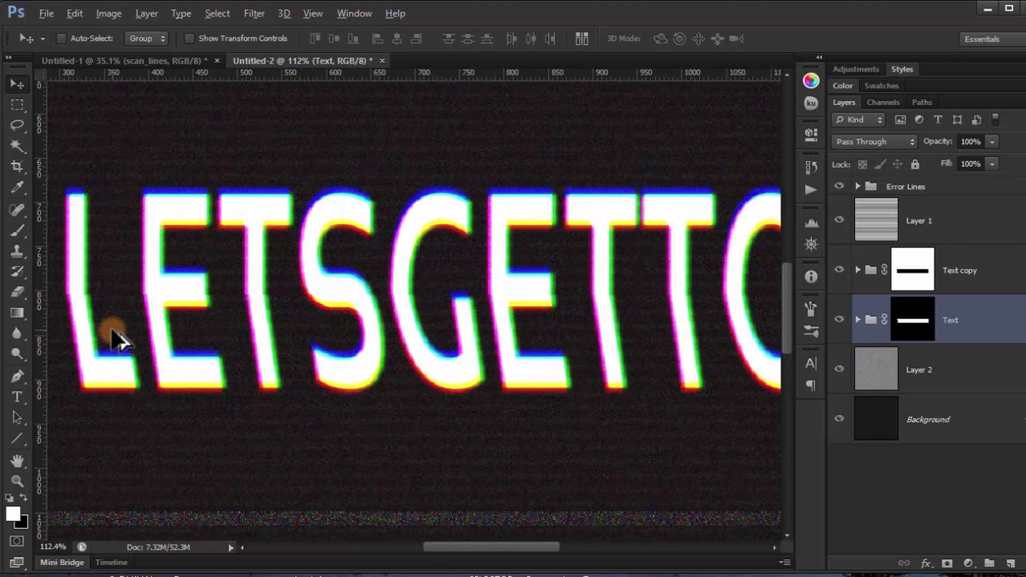
pyautogui.scroll(-2, 113, 338)
pyautogui.scroll(1, 102, 339)
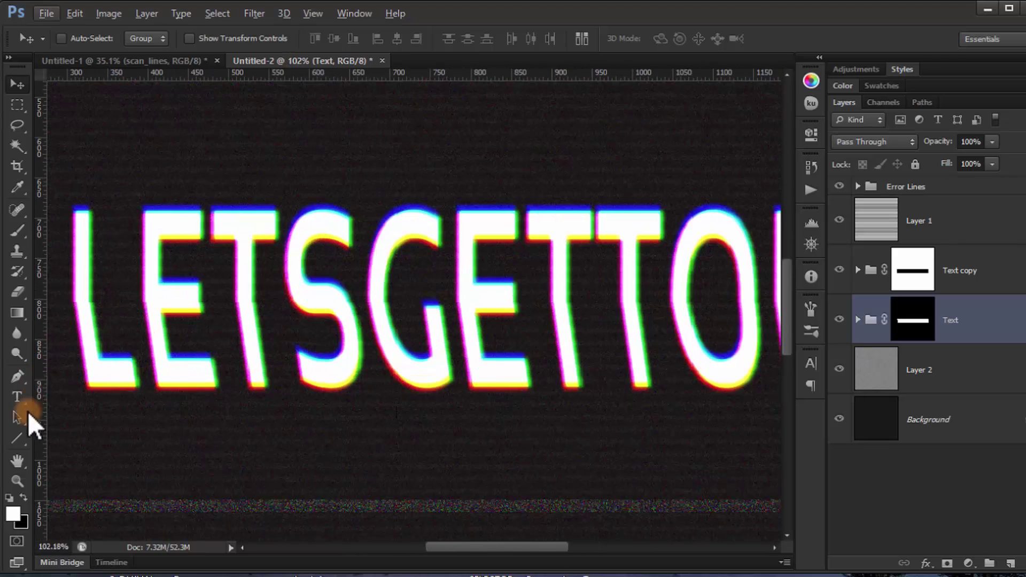
# - Set up the Line tool with a 1 pt stroke width, no stroke colour and white fill
pyautogui.click(17, 439)
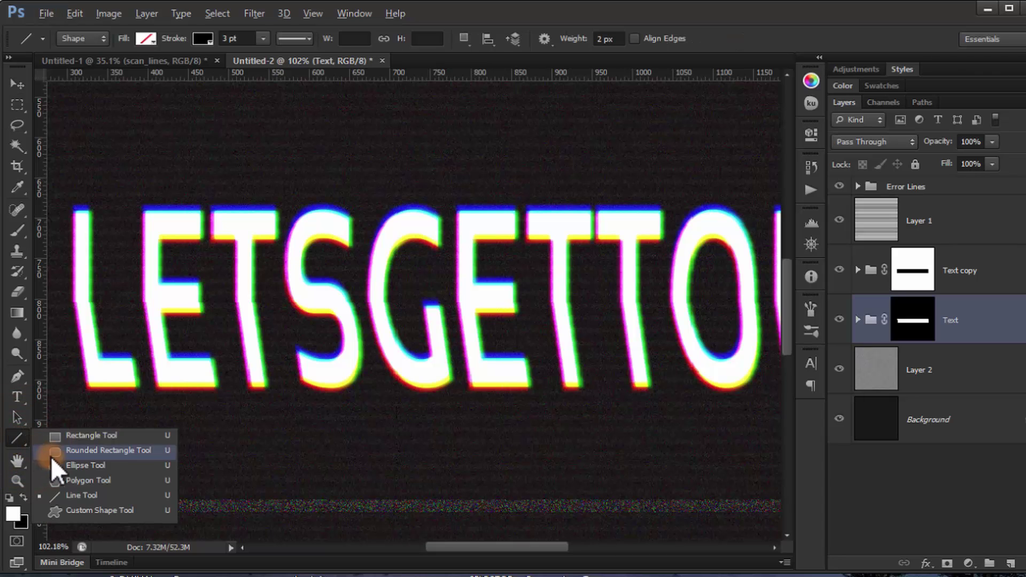
pyautogui.click(75, 495)
pyautogui.moveTo(194, 373); pyautogui.dragTo(235, 333)
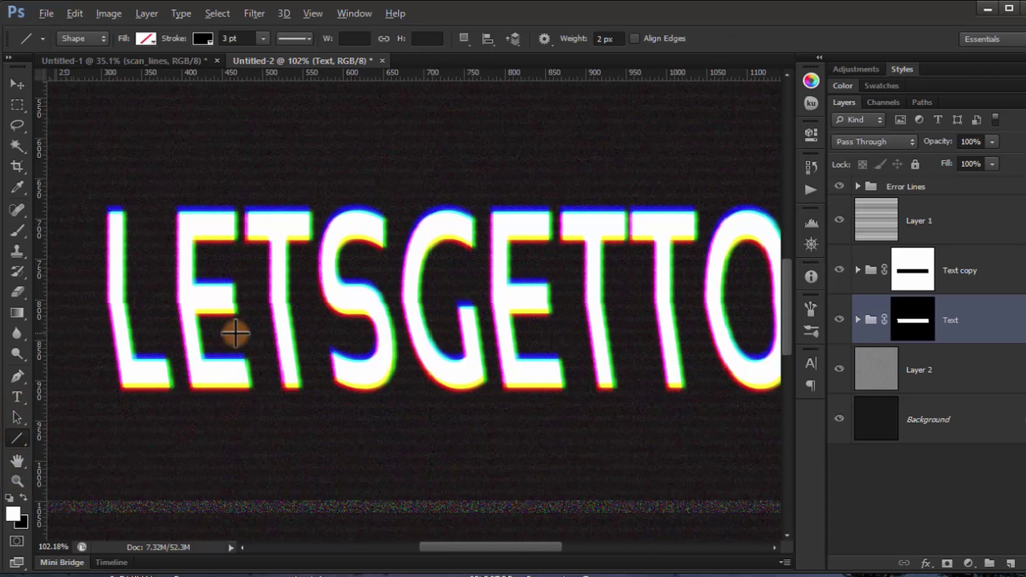
pyautogui.scroll(-4, 235, 332)
pyautogui.click(228, 38)
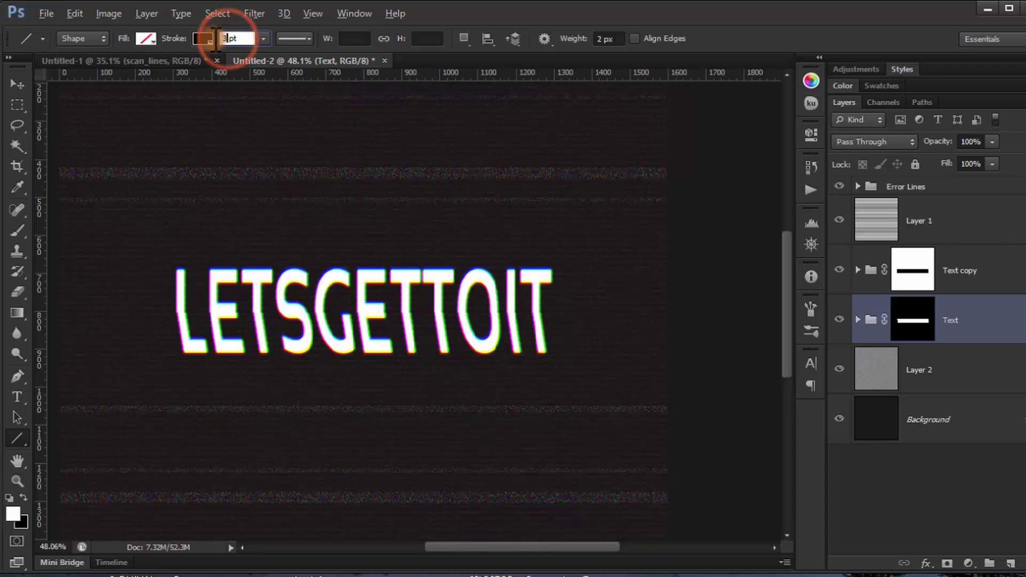
pyautogui.write('1')
pyautogui.press('Return')
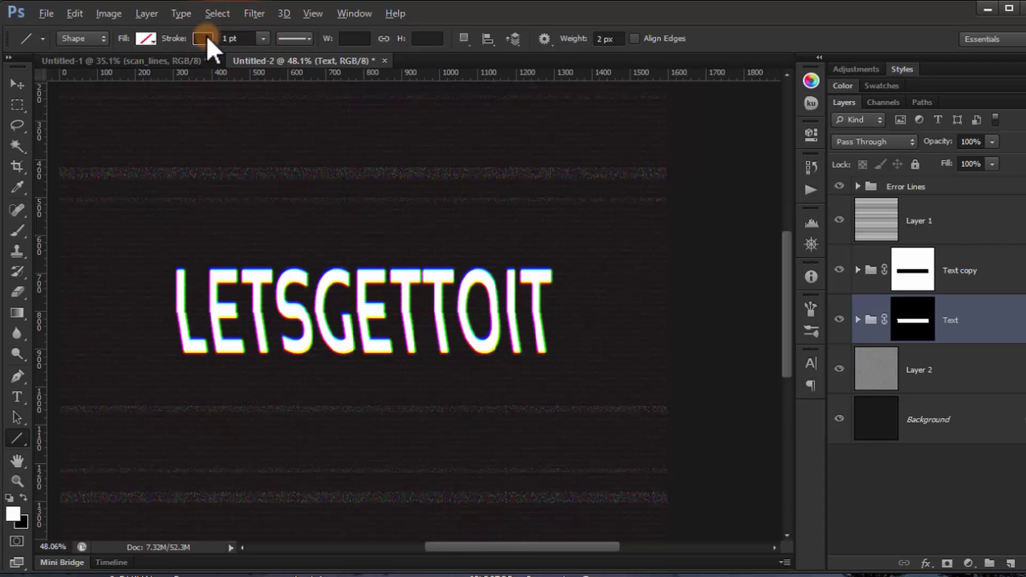
pyautogui.click(205, 38)
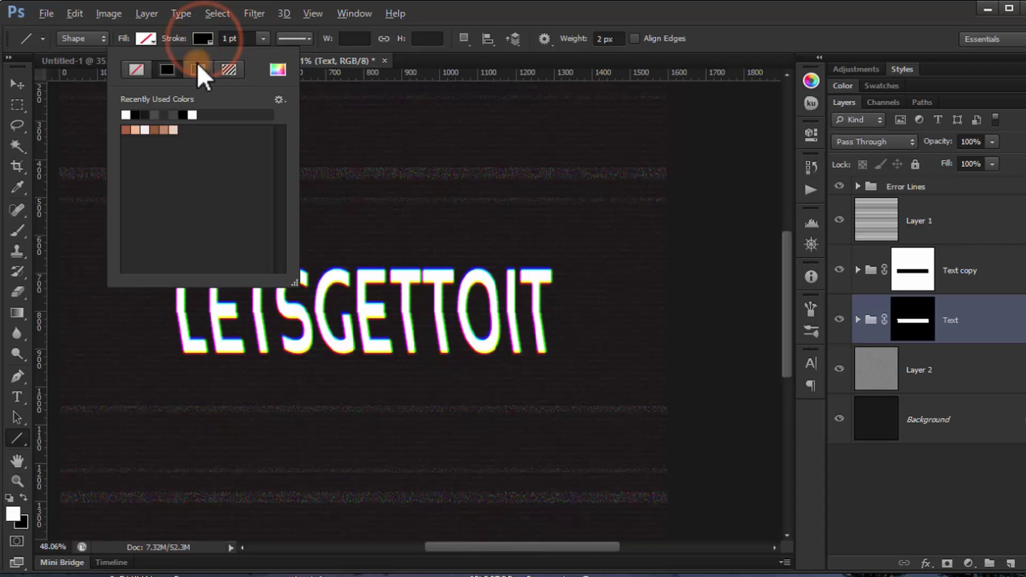
pyautogui.click(135, 67)
pyautogui.click(145, 38)
pyautogui.click(133, 115)
pyautogui.click(573, 33)
# - Draw a horizontal line across the text and change its fill to dark gray 404040
pyautogui.scroll(-1, 256, 313)
pyautogui.scroll(-3, 399, 286)
pyautogui.moveTo(190, 307); pyautogui.dragTo(767, 325)
pyautogui.scroll(4, 497, 325)
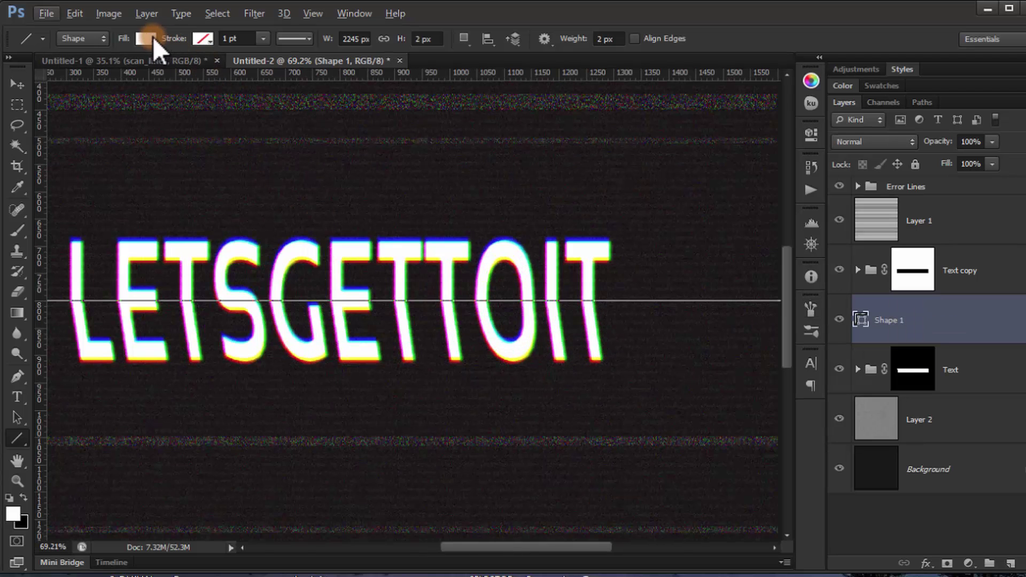
pyautogui.click(153, 40)
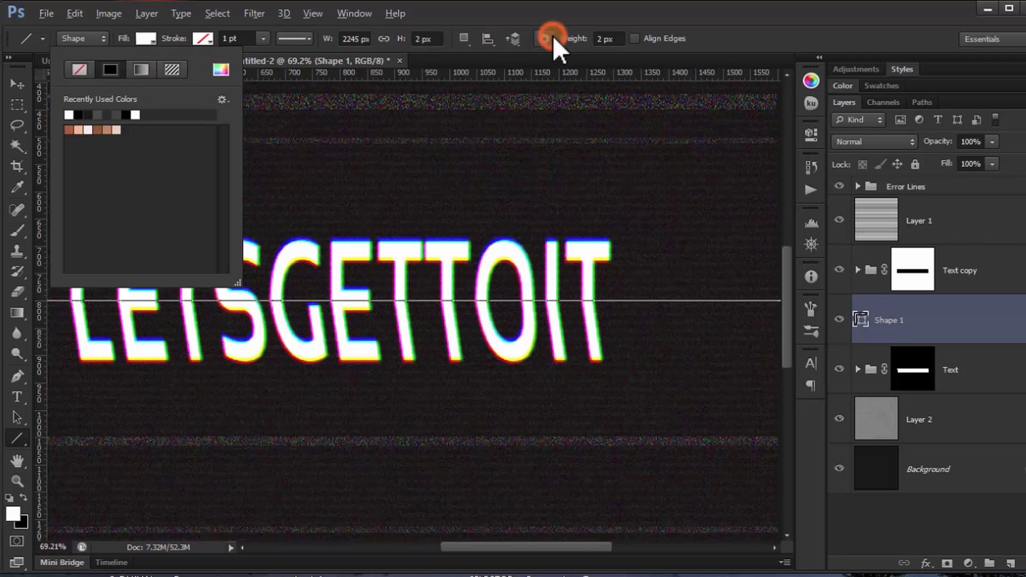
pyautogui.click(544, 39)
pyautogui.doubleClick(861, 321)
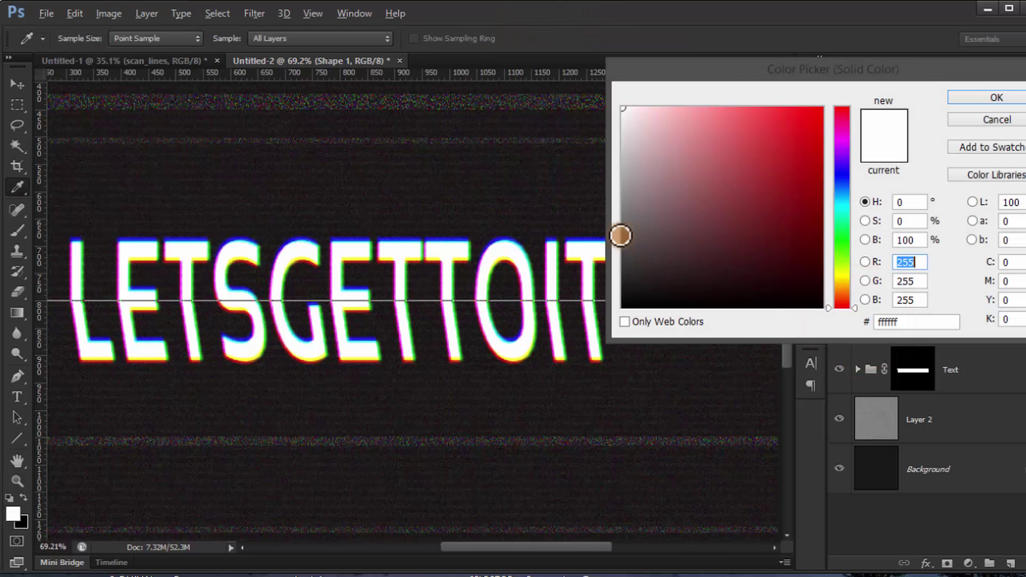
pyautogui.moveTo(623, 242); pyautogui.dragTo(619, 261)
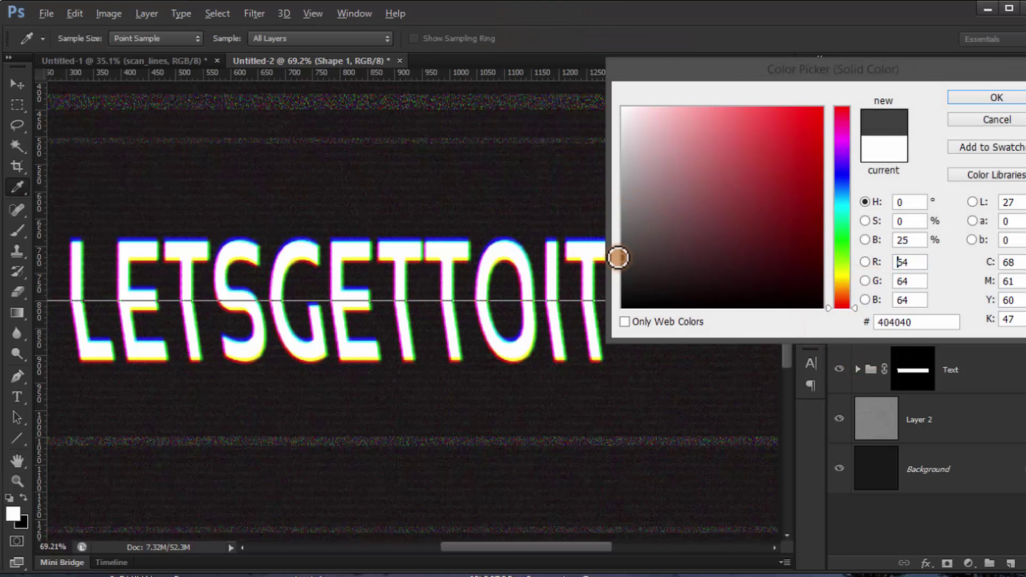
# - Confirm the dark gray line colour and pan the view to the LETS letters
pyautogui.click(981, 101)
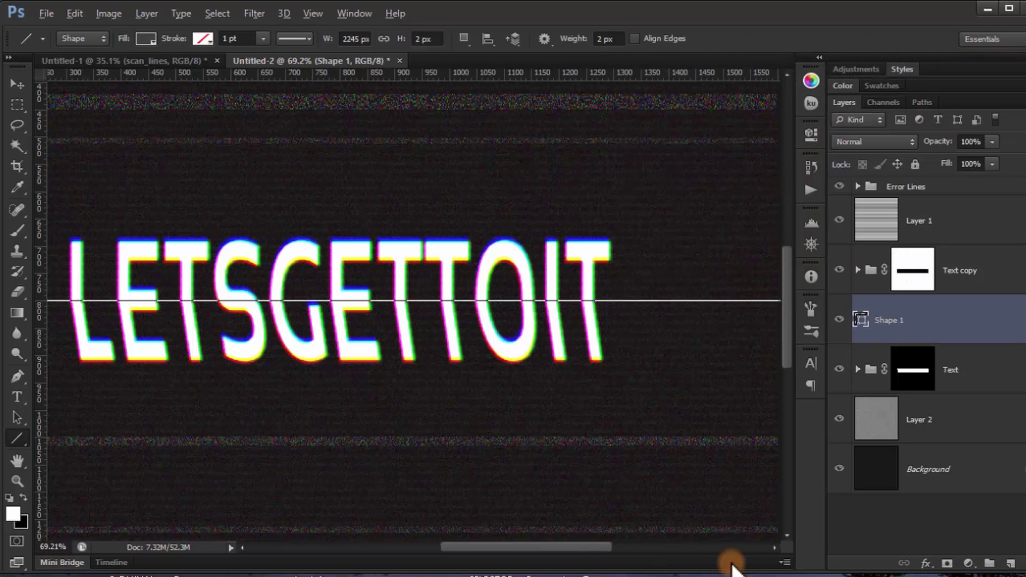
pyautogui.click(909, 518)
pyautogui.scroll(-1, 263, 286)
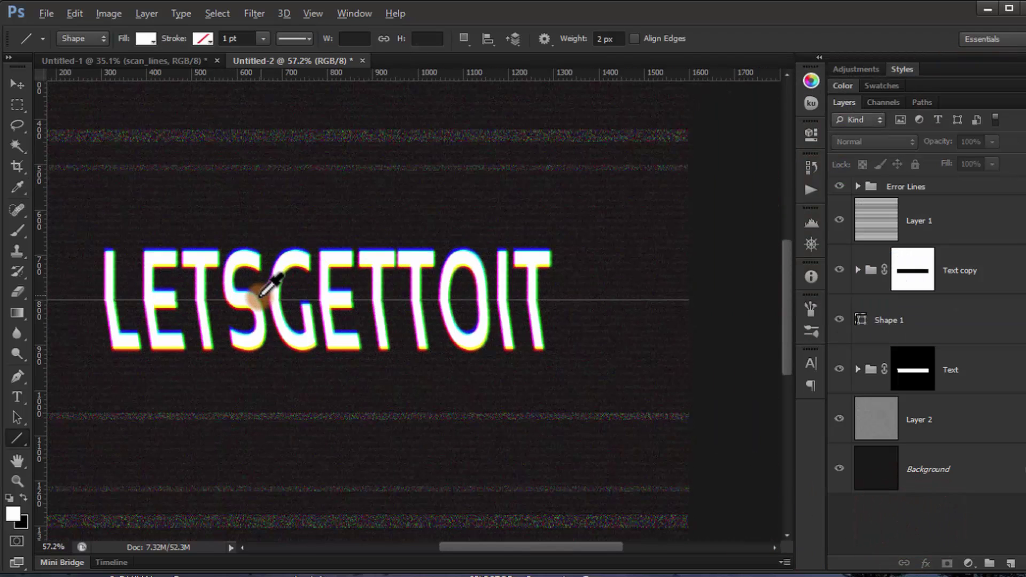
pyautogui.scroll(5, 234, 280)
pyautogui.scroll(2, 168, 327)
pyautogui.moveTo(167, 328); pyautogui.dragTo(458, 313)
pyautogui.moveTo(87, 303); pyautogui.dragTo(154, 314)
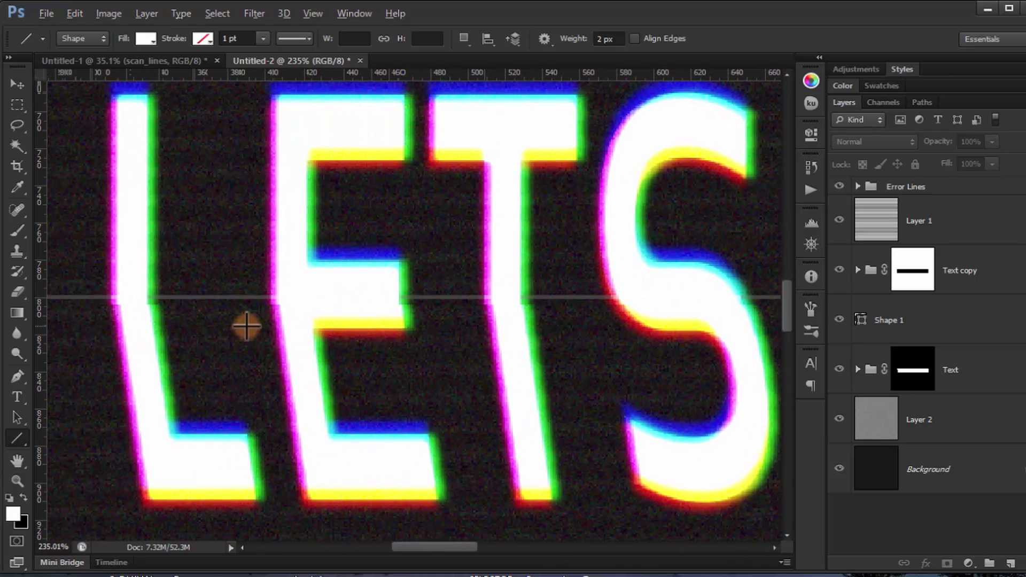
# - Select the Shape 1 line layer and nudge the line down two steps
pyautogui.press('v')
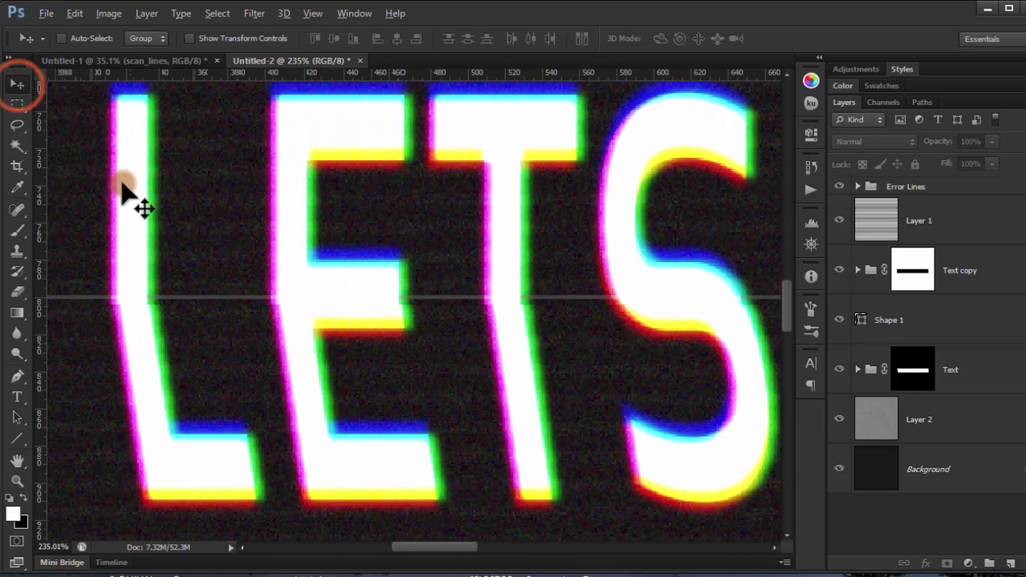
pyautogui.click(201, 298)
pyautogui.click(310, 236)
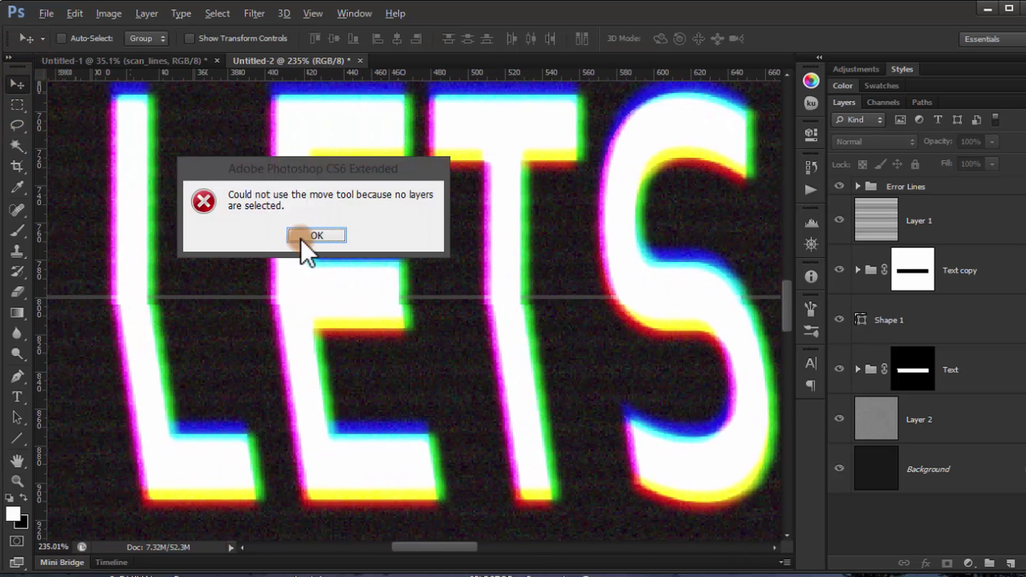
pyautogui.click(903, 320)
pyautogui.press('Down')
pyautogui.press('Down')
pyautogui.press('Down')
pyautogui.press('Down')
pyautogui.press('Down')
pyautogui.press('Down')
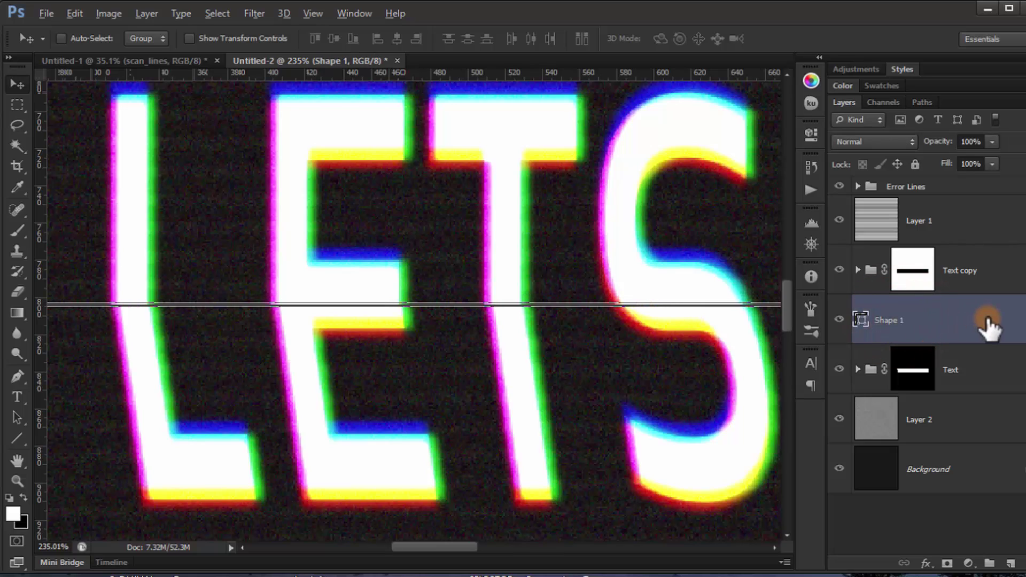
pyautogui.press('Down')
pyautogui.press('Down')
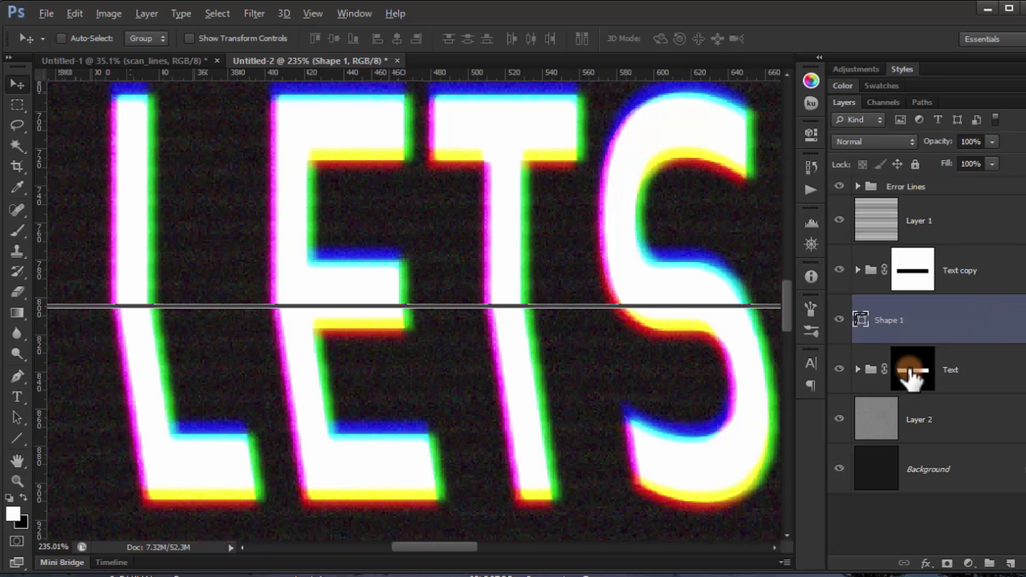
pyautogui.click(909, 516)
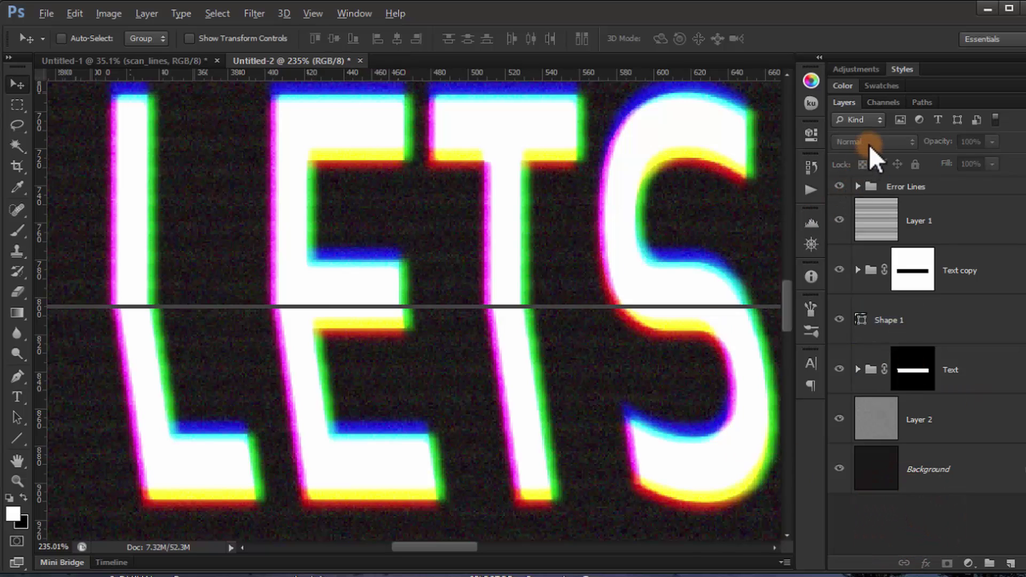
# - Set the Shape 1 line layer's blend mode to Lighten
pyautogui.click(972, 316)
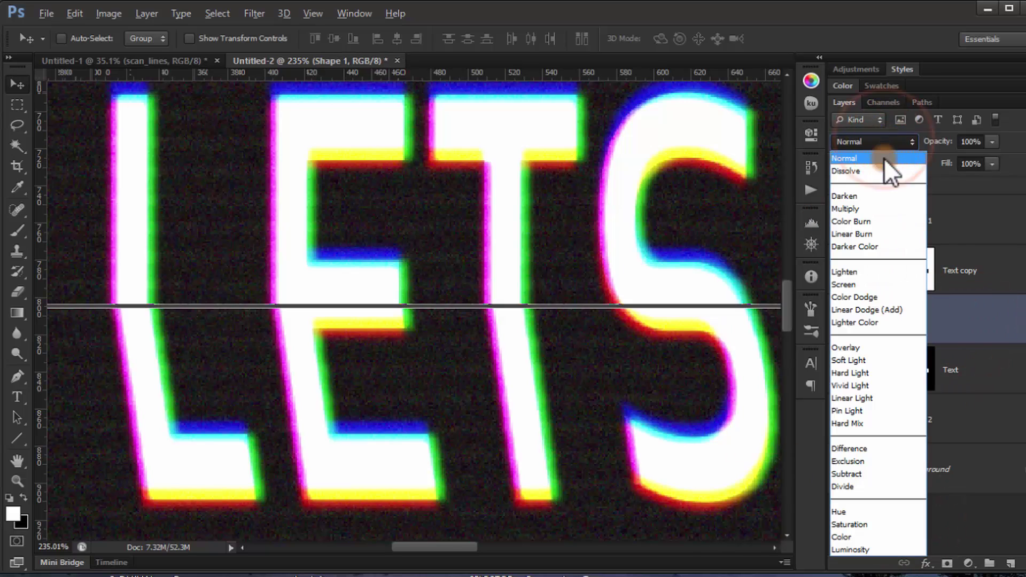
pyautogui.click(884, 273)
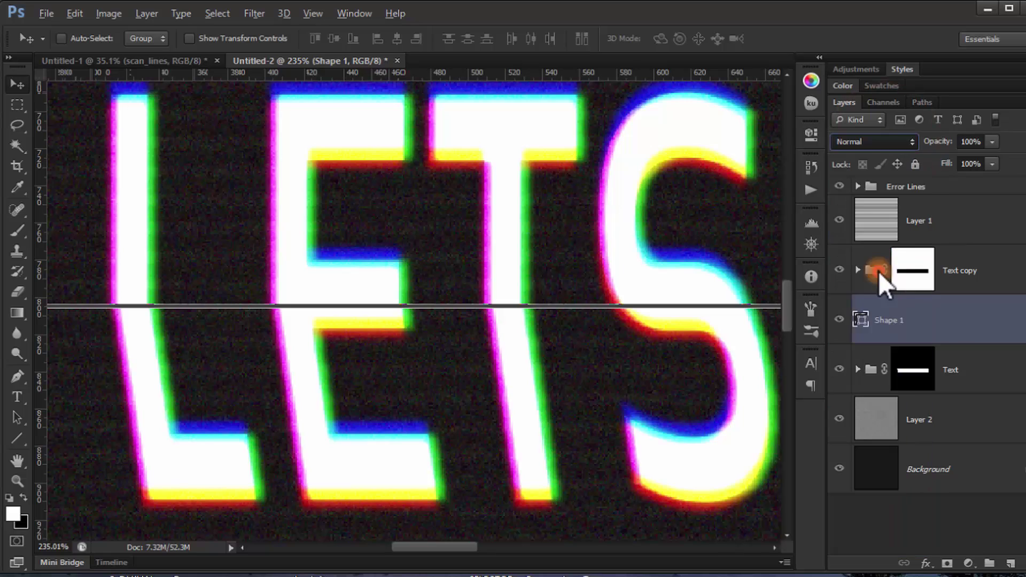
pyautogui.click(950, 513)
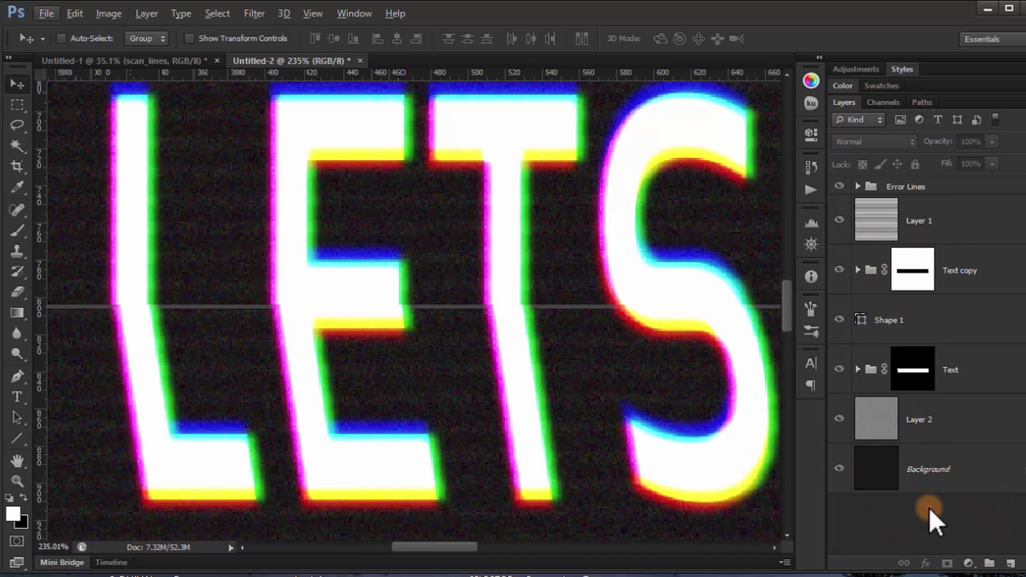
pyautogui.click(624, 433)
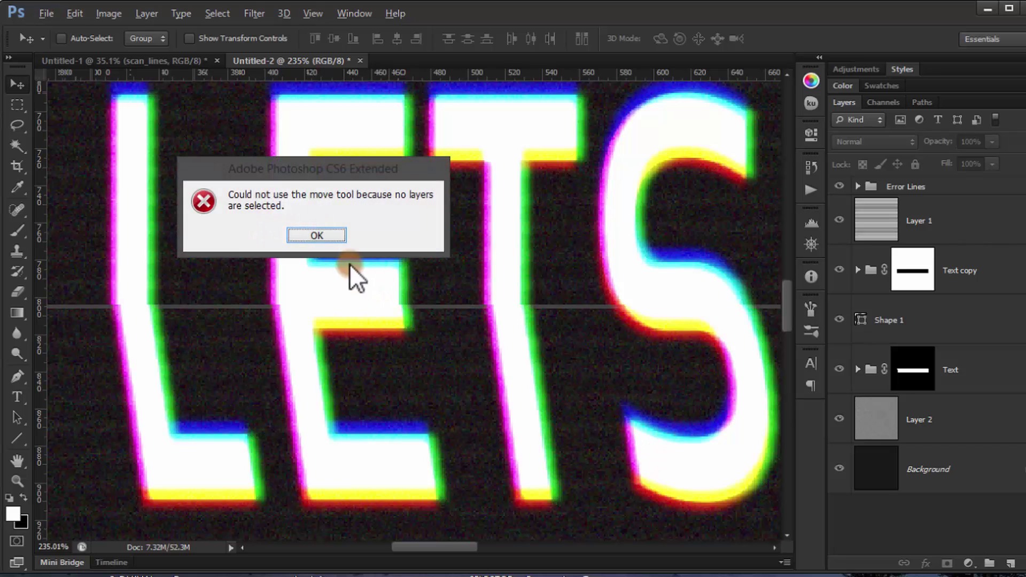
pyautogui.click(316, 235)
pyautogui.scroll(-5, 183, 217)
pyautogui.scroll(-5, 183, 217)
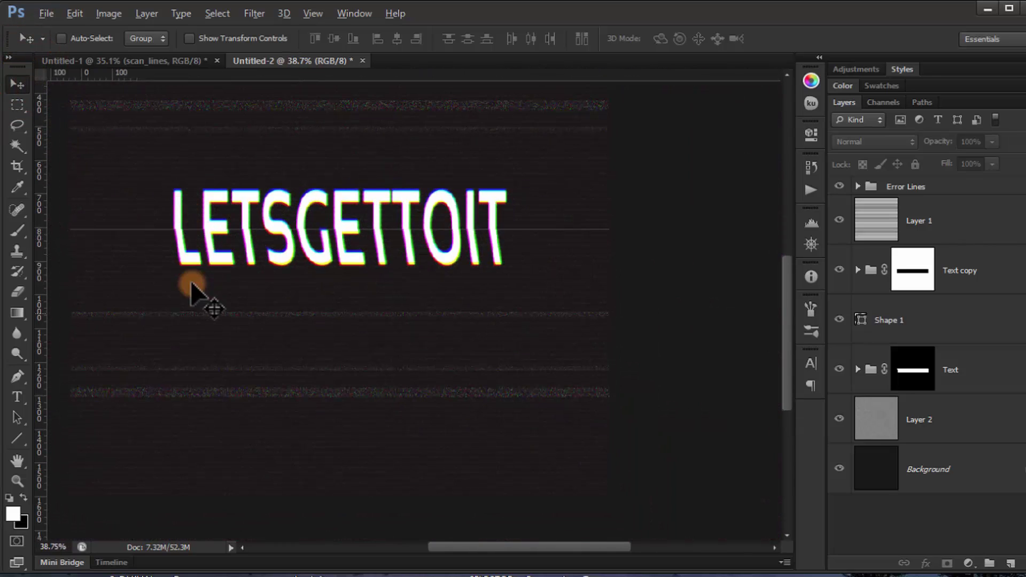
# - Select Shape 1 and nudge the gray line up one step
pyautogui.scroll(8, 160, 238)
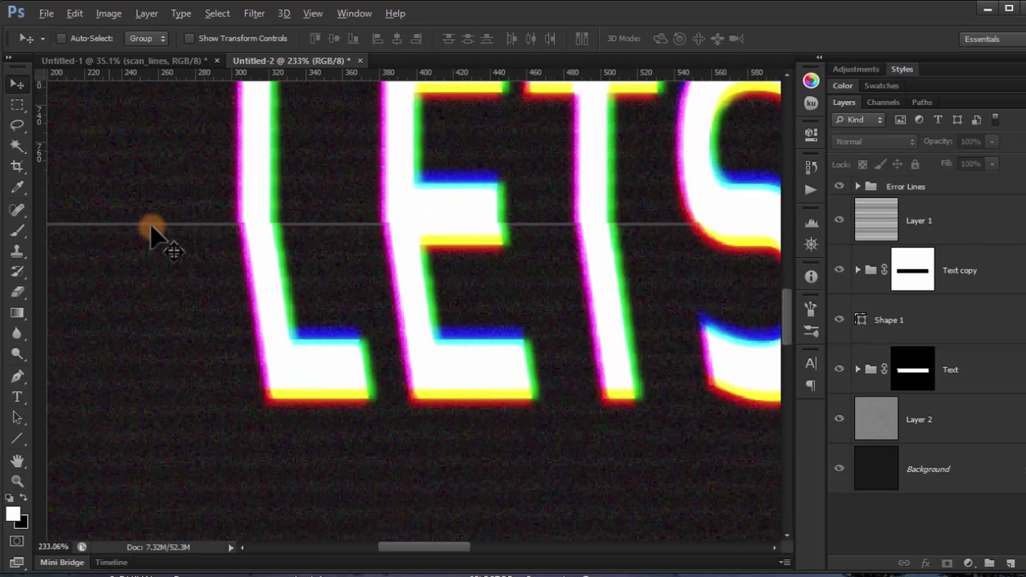
pyautogui.scroll(1, 151, 235)
pyautogui.click(951, 325)
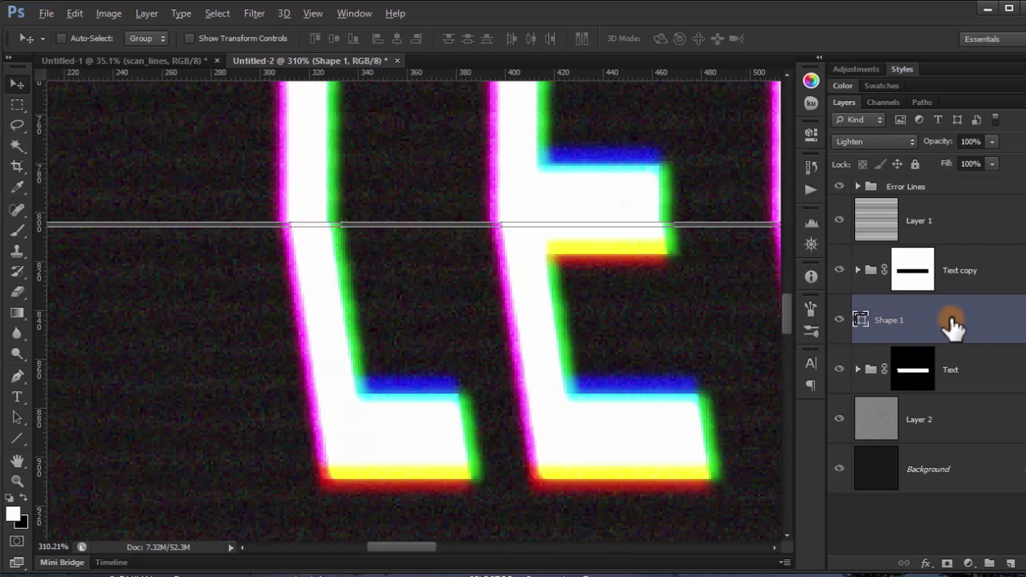
pyautogui.press('Up')
pyautogui.press('Up')
pyautogui.press('Up')
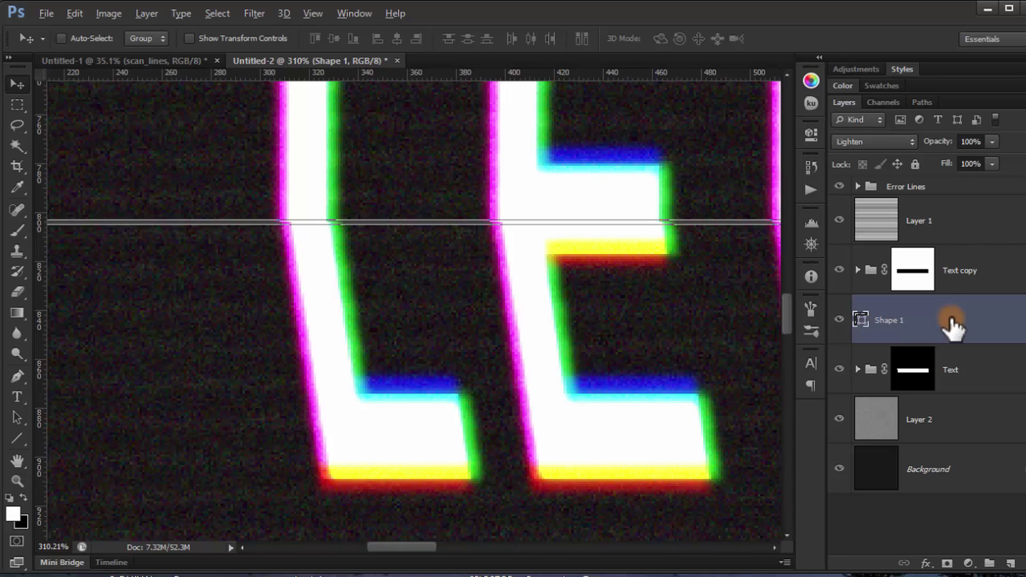
pyautogui.scroll(-4, 279, 202)
pyautogui.scroll(-2, 279, 210)
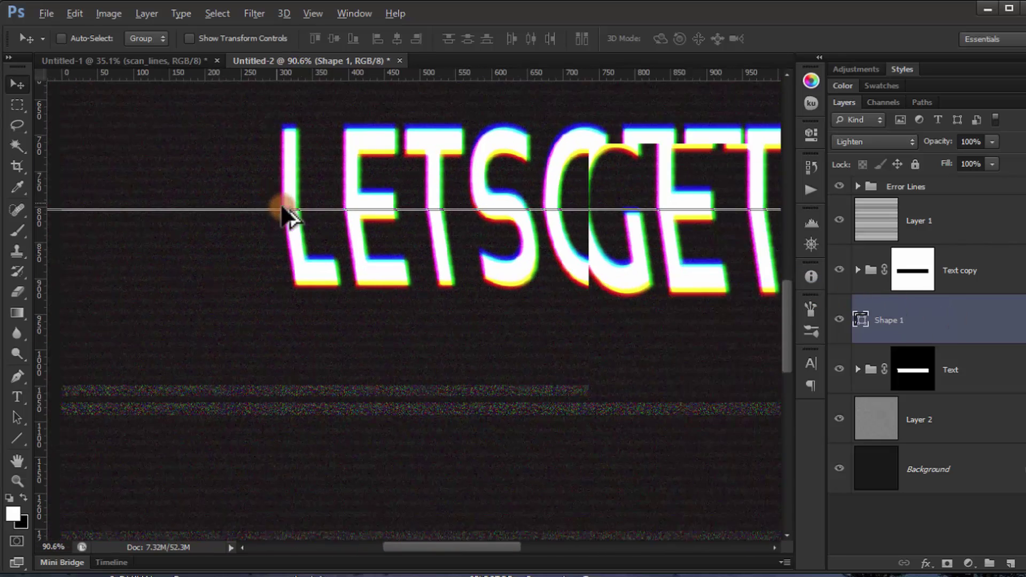
pyautogui.click(921, 516)
# - Lower the Shape 1 line layer's opacity to 86%
pyautogui.scroll(-3, 469, 340)
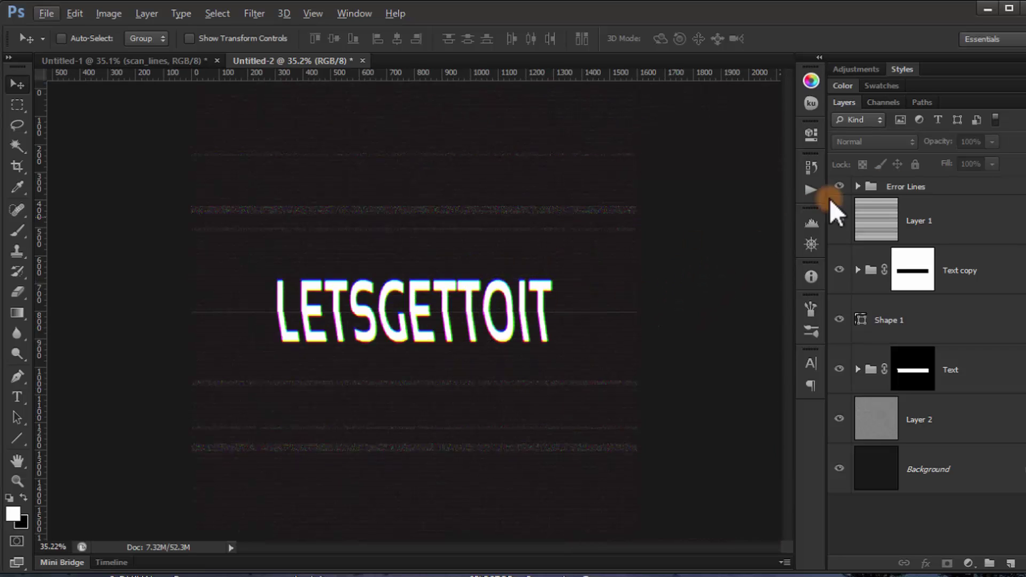
pyautogui.click(990, 319)
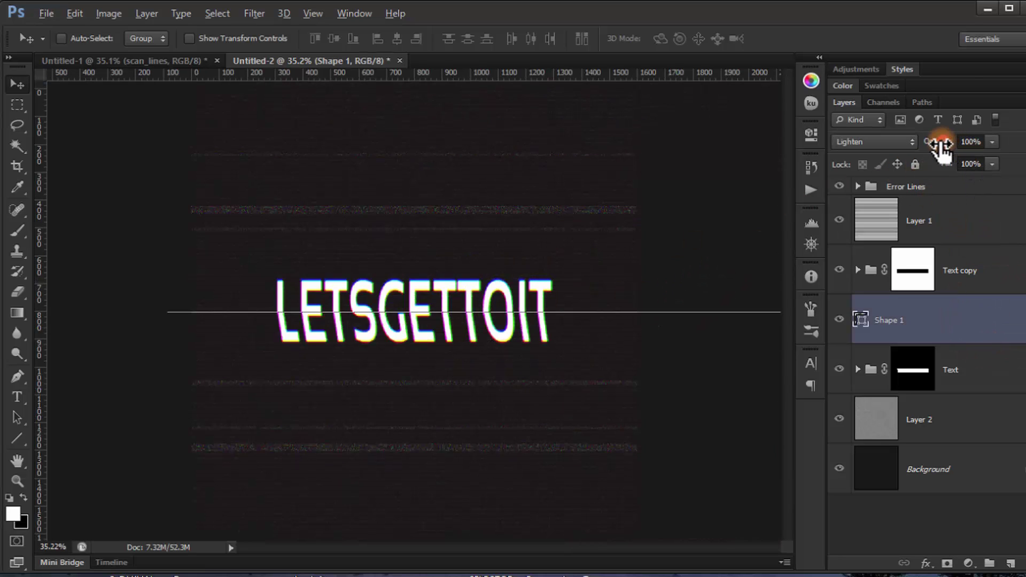
pyautogui.moveTo(942, 150); pyautogui.dragTo(931, 152)
pyautogui.click(962, 509)
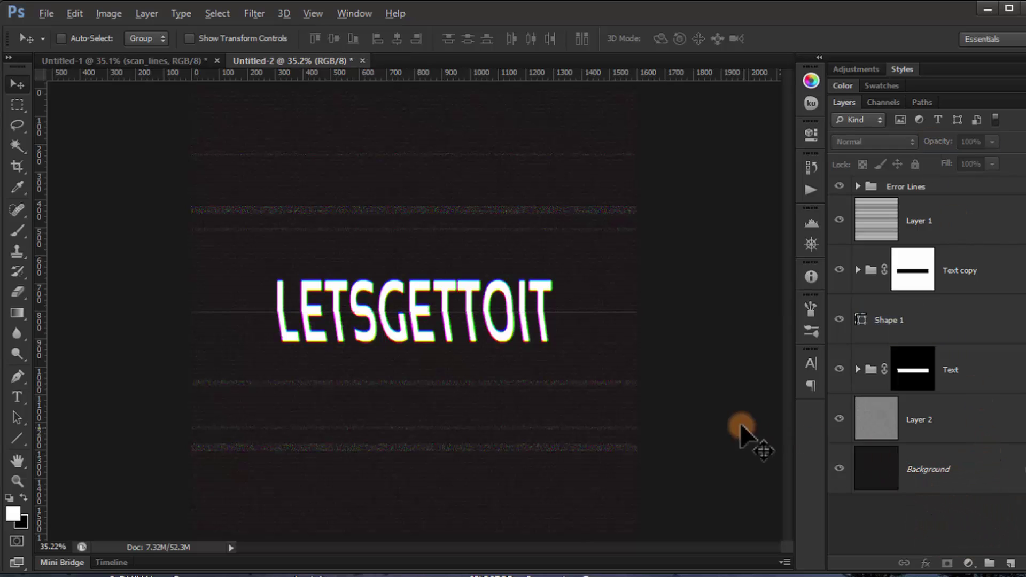